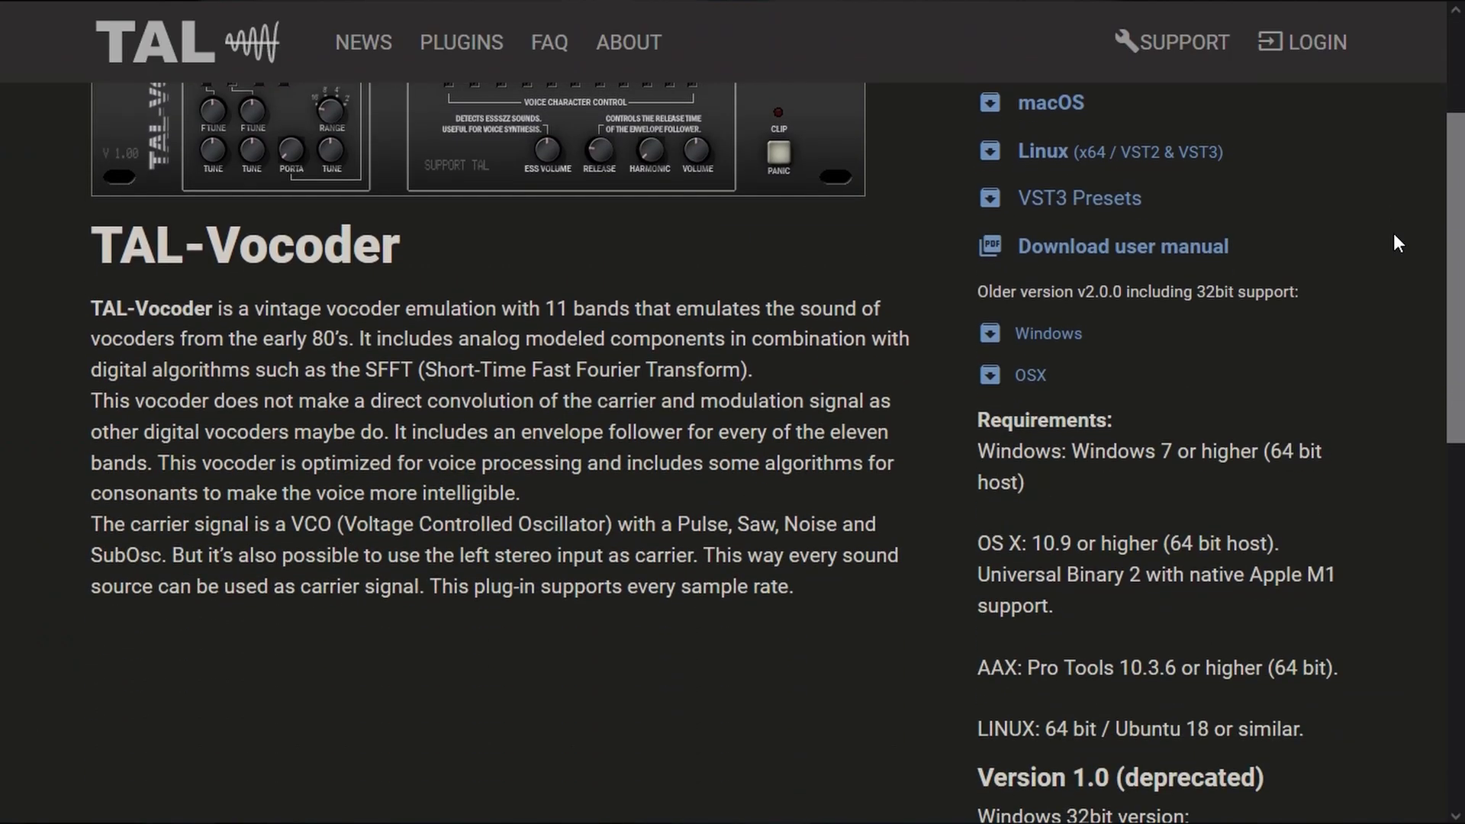
pyautogui.scroll(-10, 1394, 235)
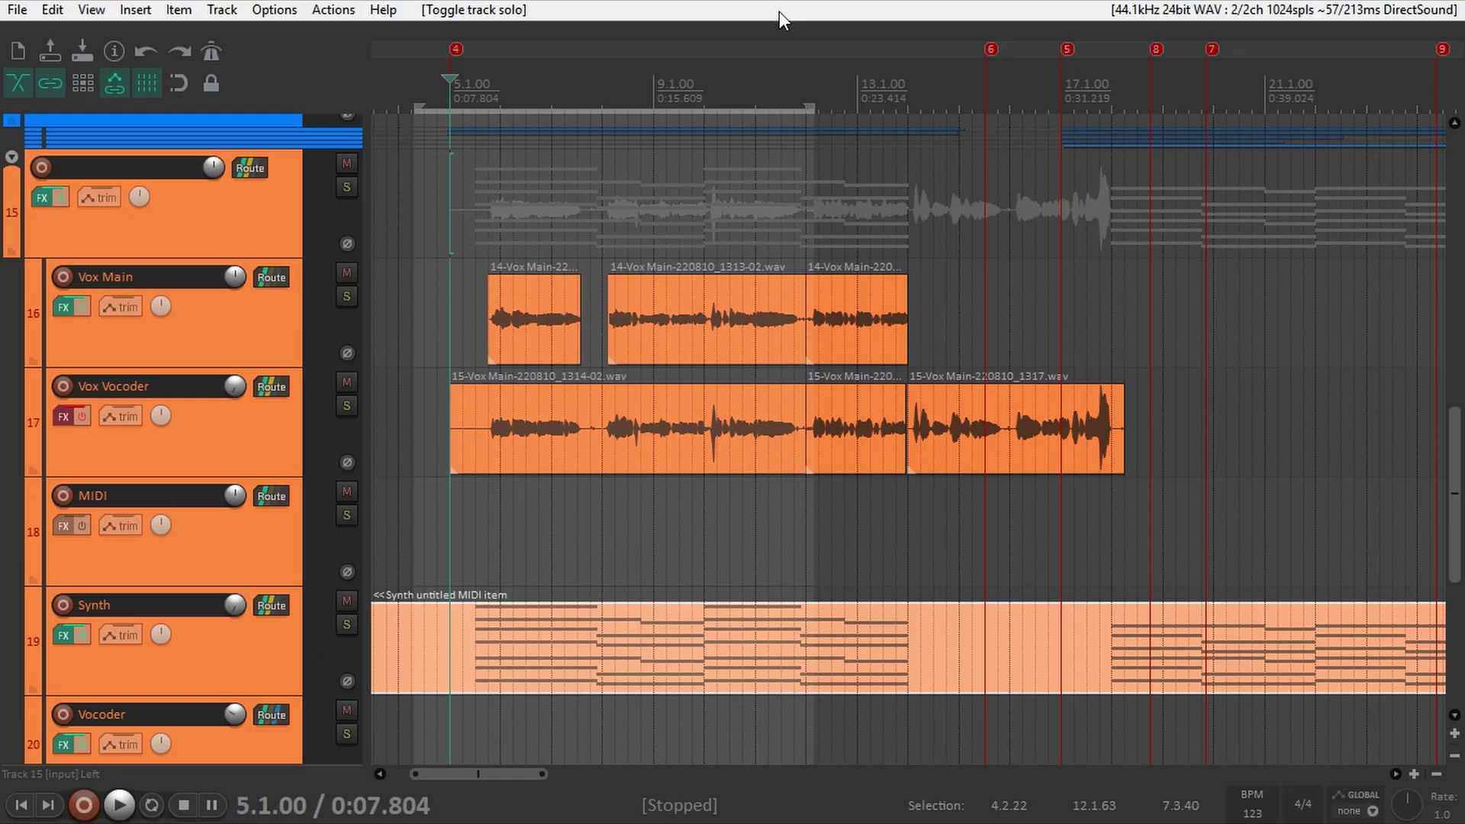
pyautogui.press('space')
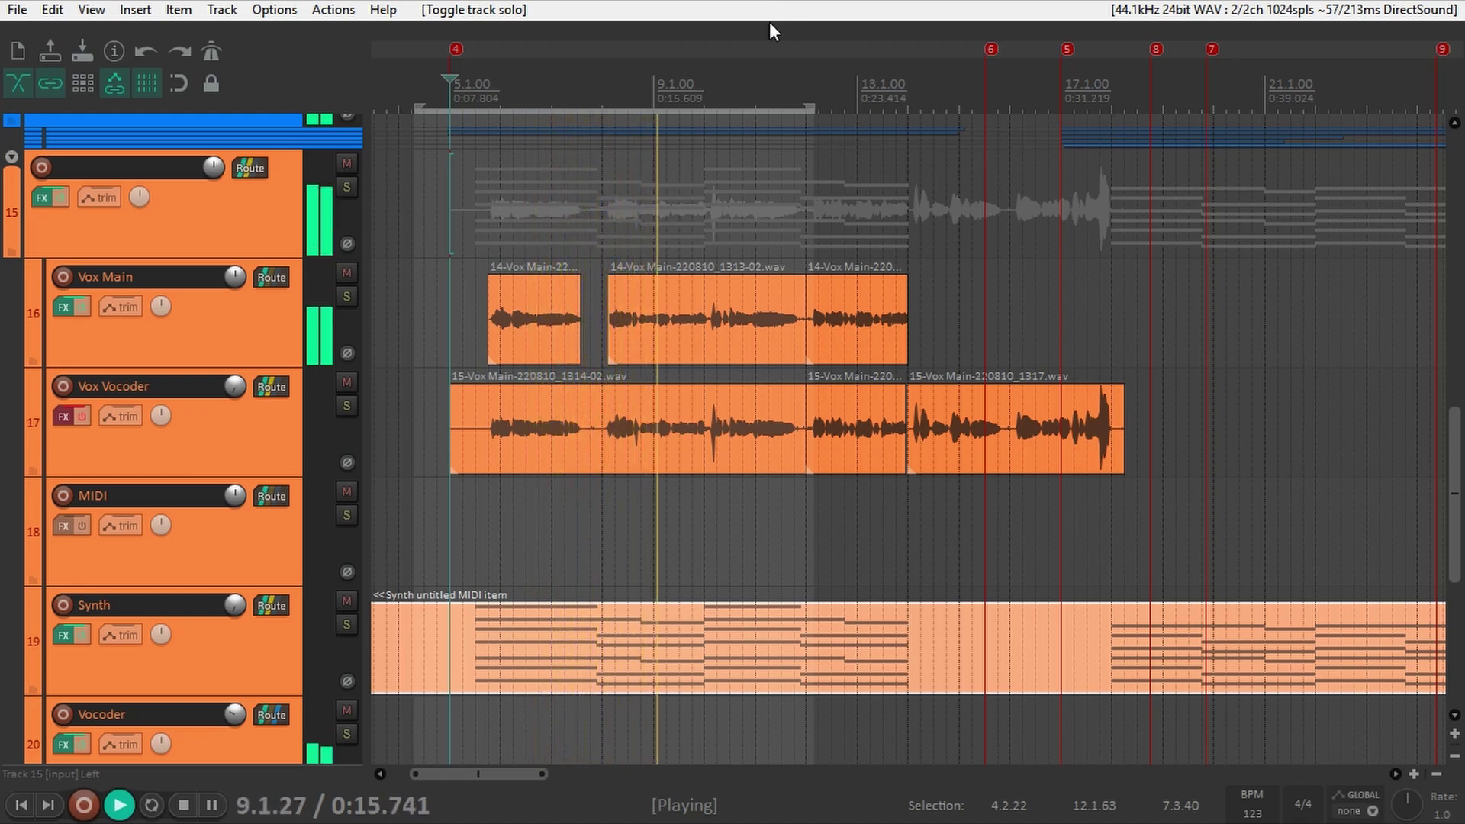
pyautogui.press('space')
pyautogui.click(479, 87)
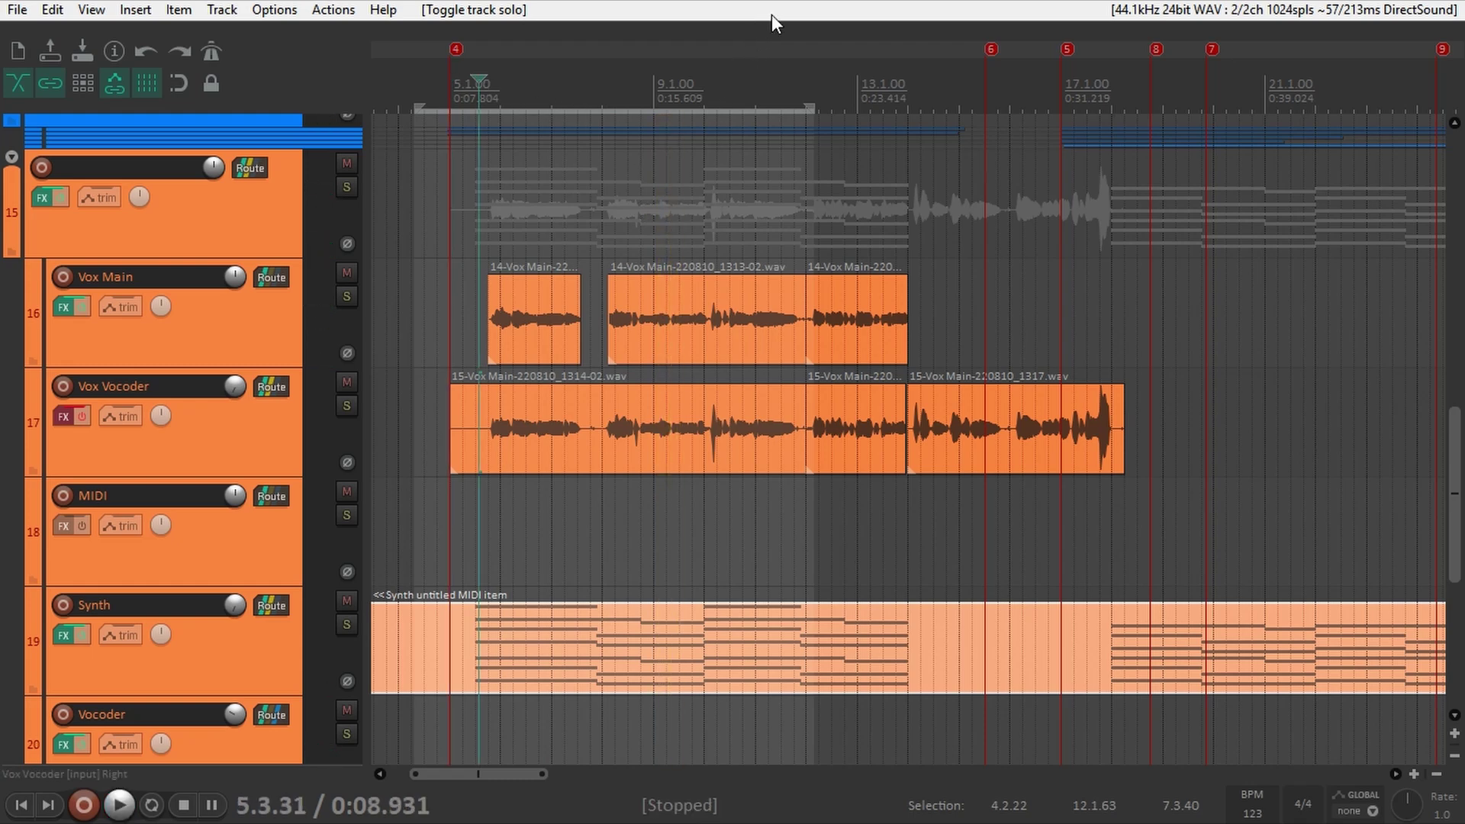
pyautogui.click(347, 406)
pyautogui.click(347, 625)
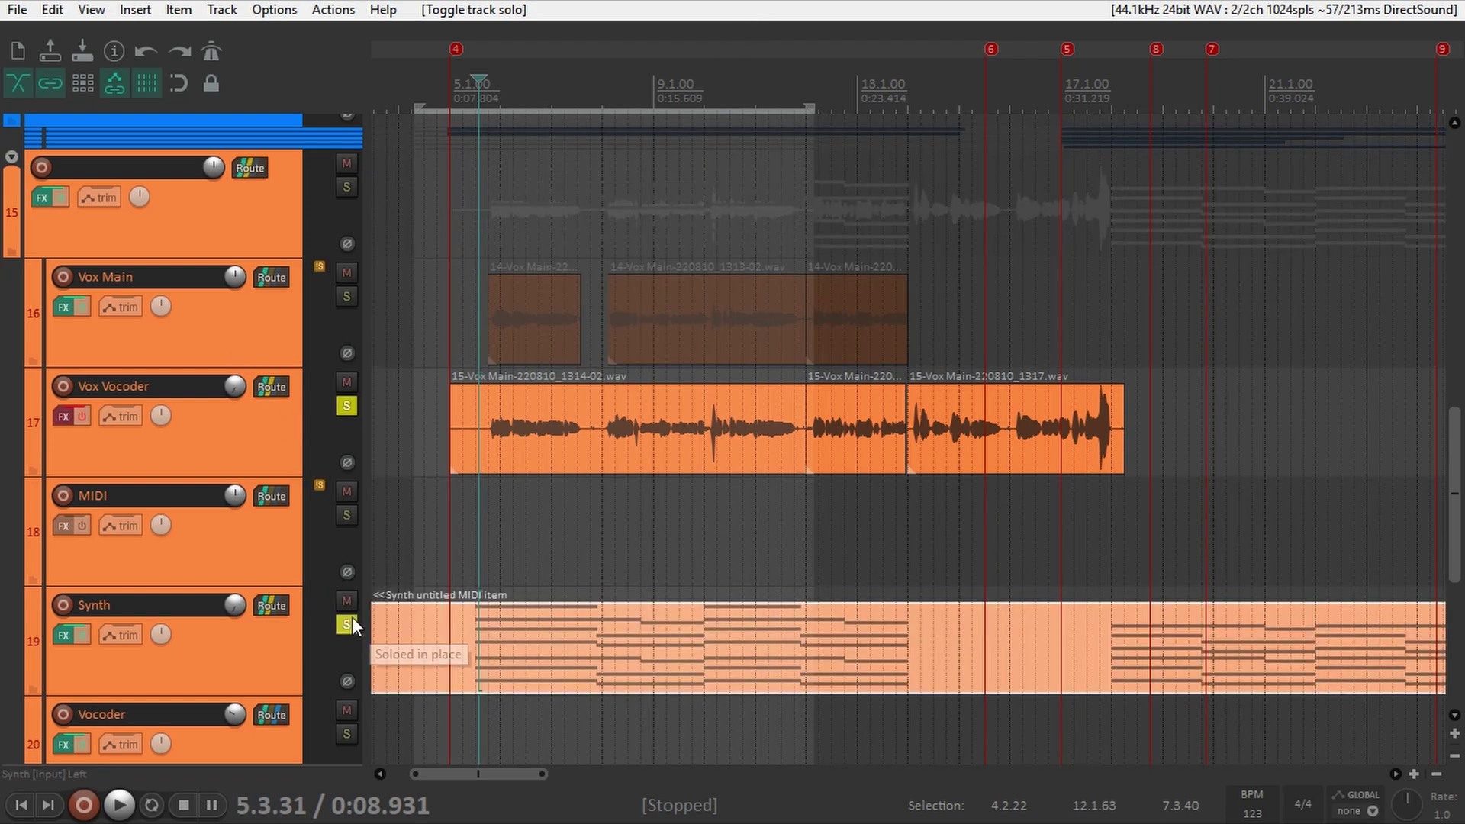
pyautogui.press('space')
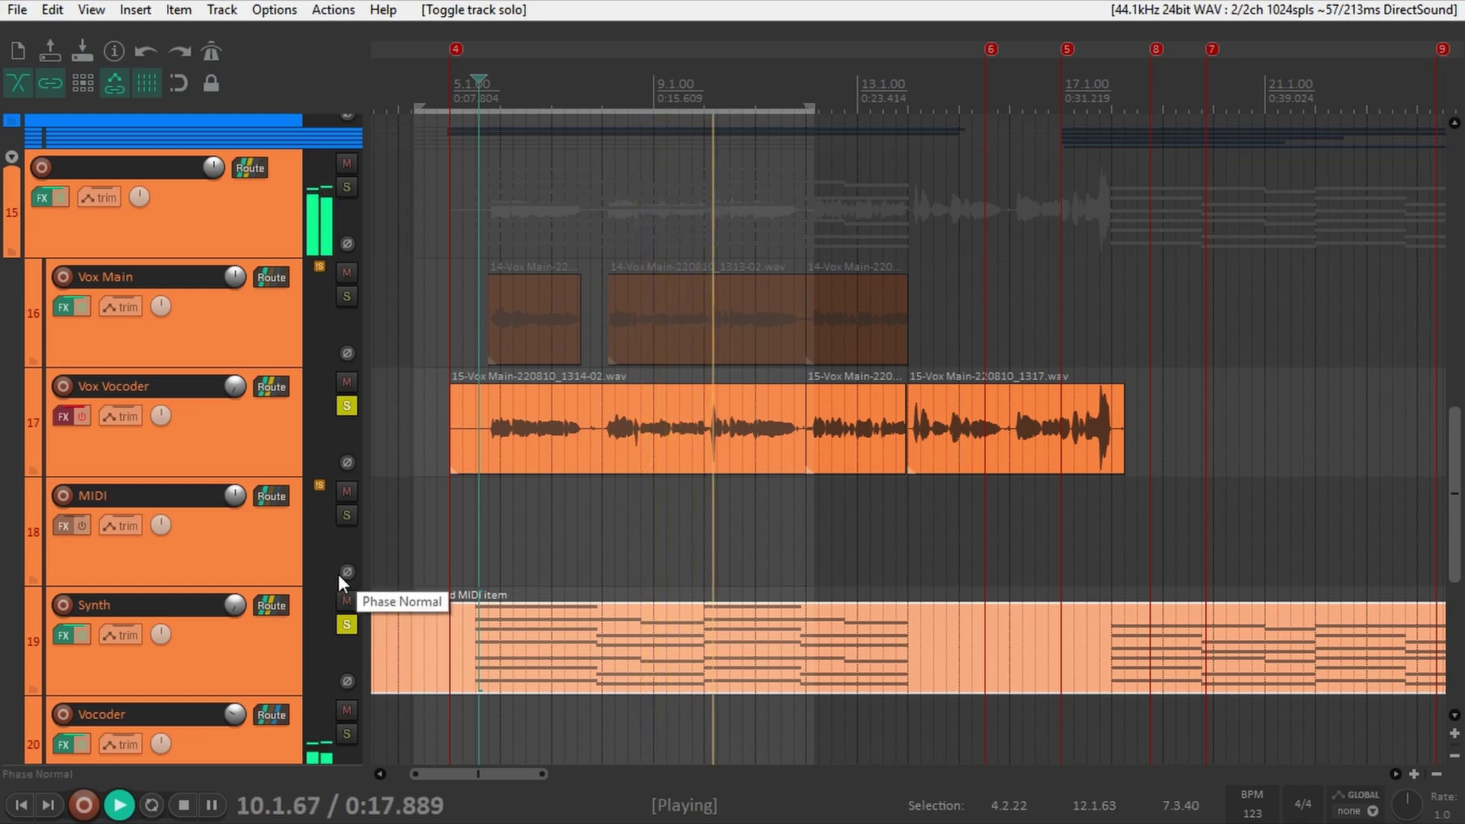
pyautogui.press('space')
pyautogui.hotkey('ctrl', 'alt', 'F9')
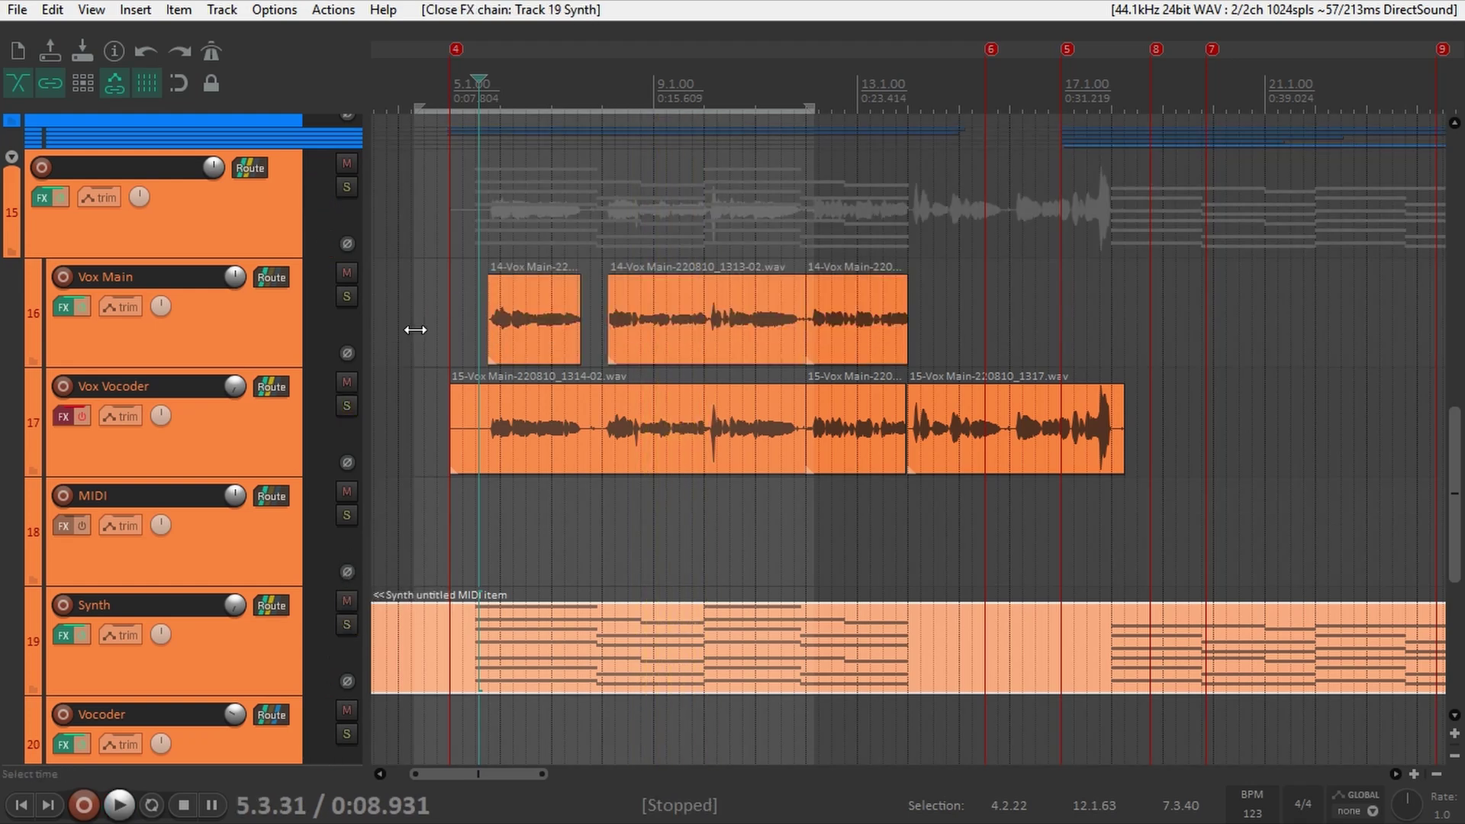
# Step: Open the Vocoder track's FX chain and reposition the TAL-Vocoder-2 window to inspect it
pyautogui.click(67, 742)
pyautogui.moveTo(748, 333); pyautogui.dragTo(806, 206)
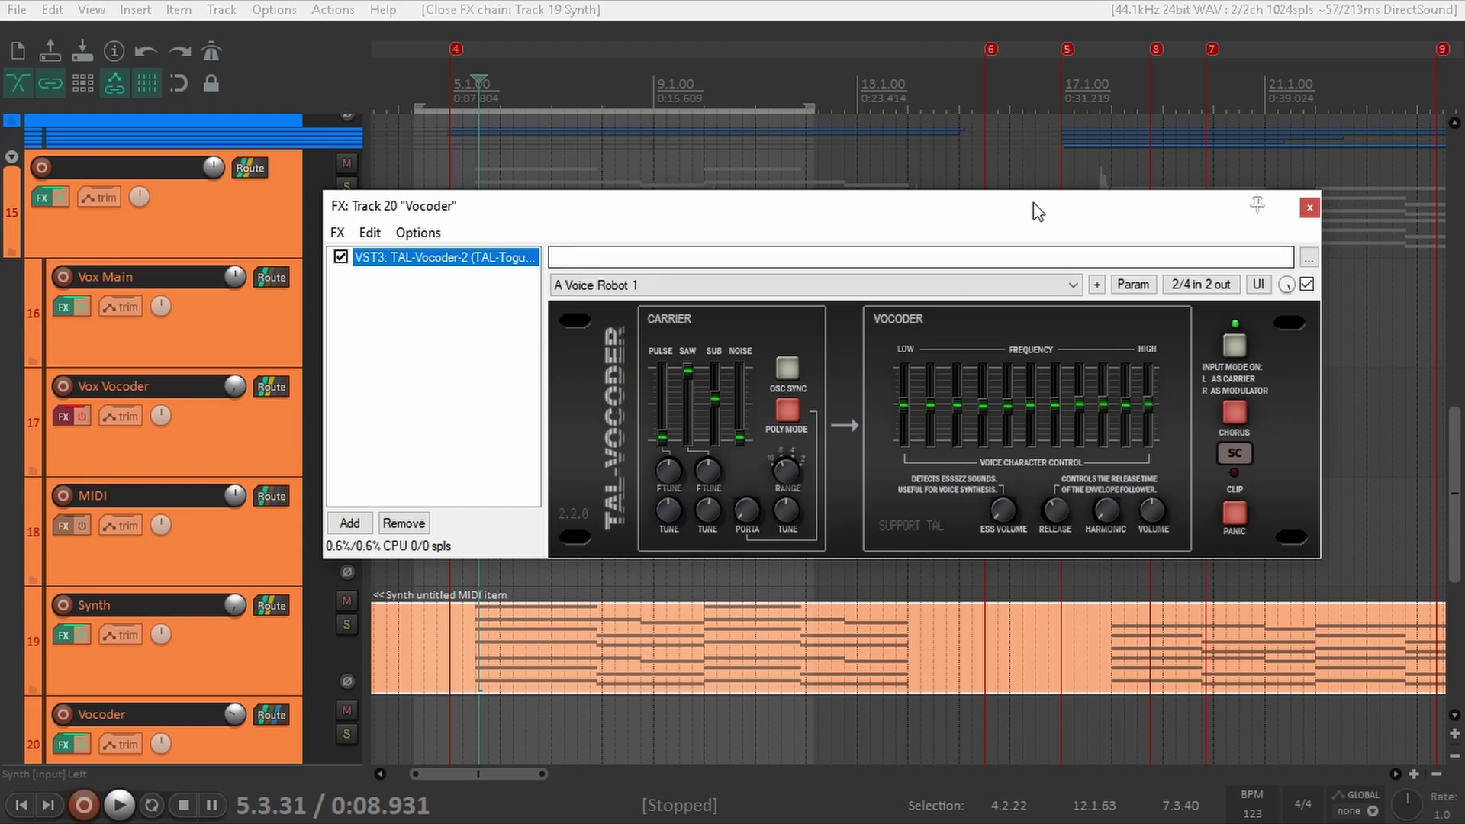
pyautogui.moveTo(1034, 203); pyautogui.dragTo(859, 159)
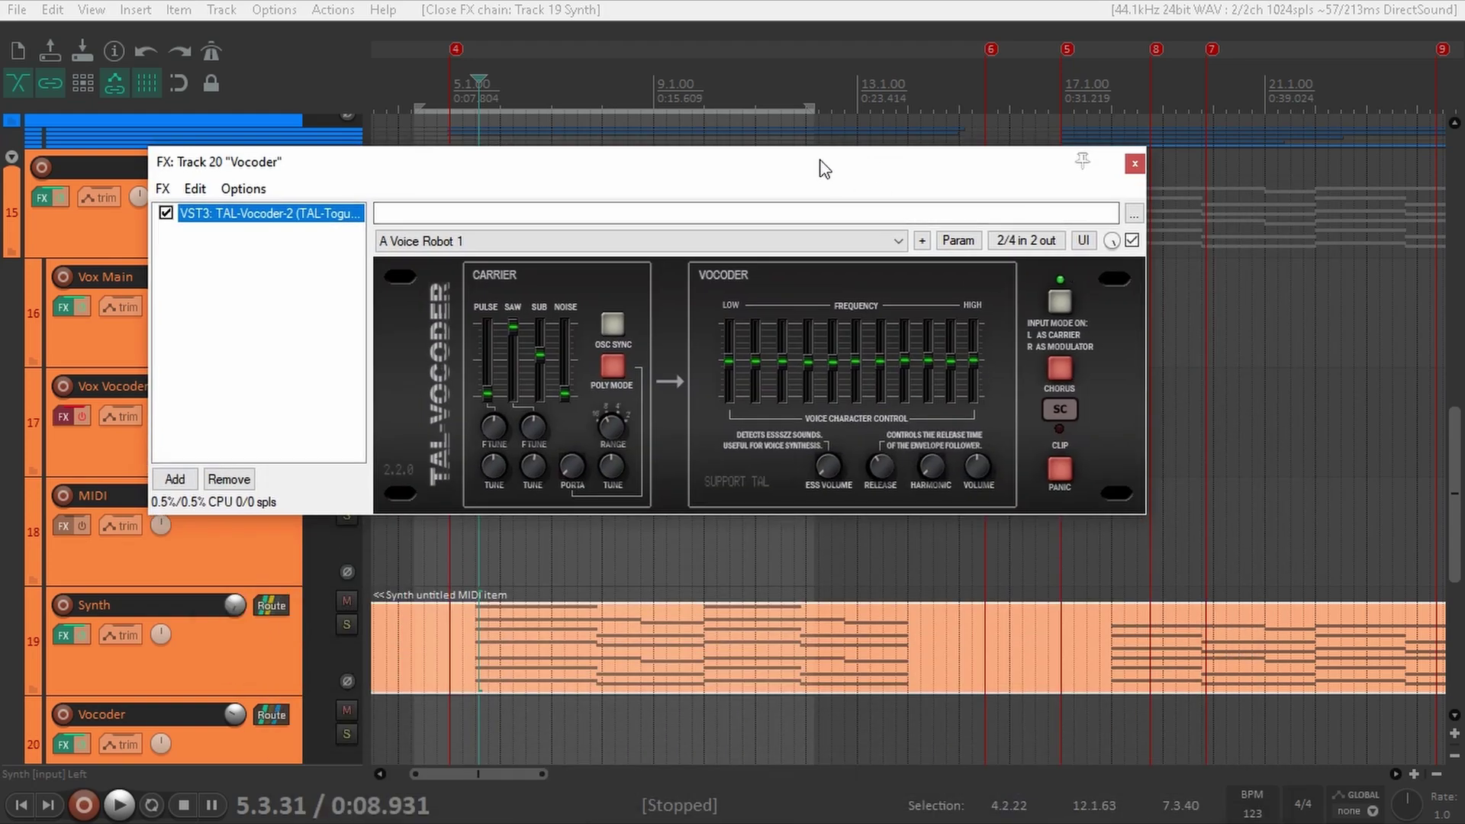
pyautogui.moveTo(824, 167); pyautogui.dragTo(860, 183)
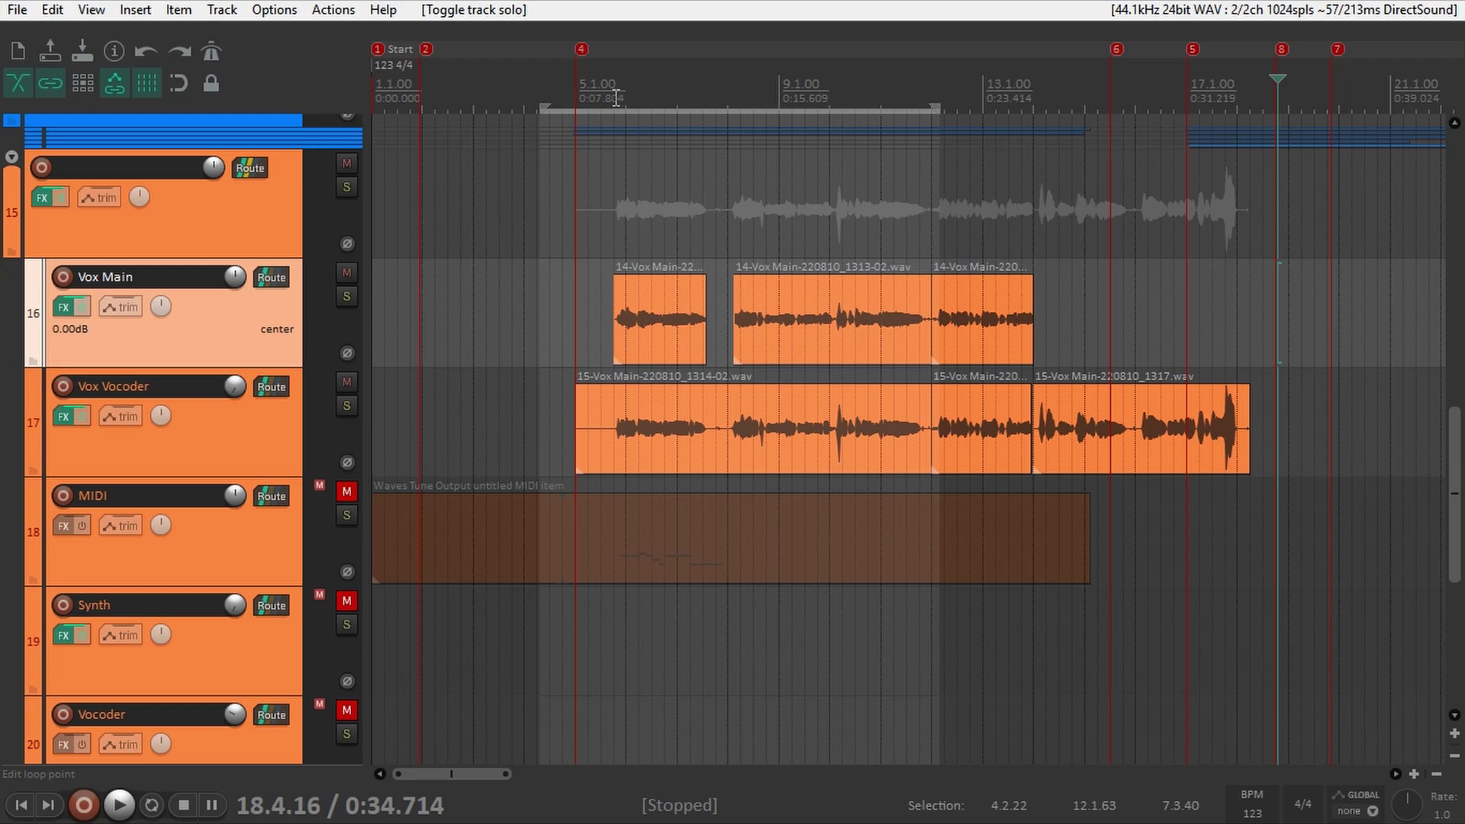
# Step: Play from around bar 5.4 with the Vox Main track soloed
pyautogui.click(615, 99)
pyautogui.press('space')
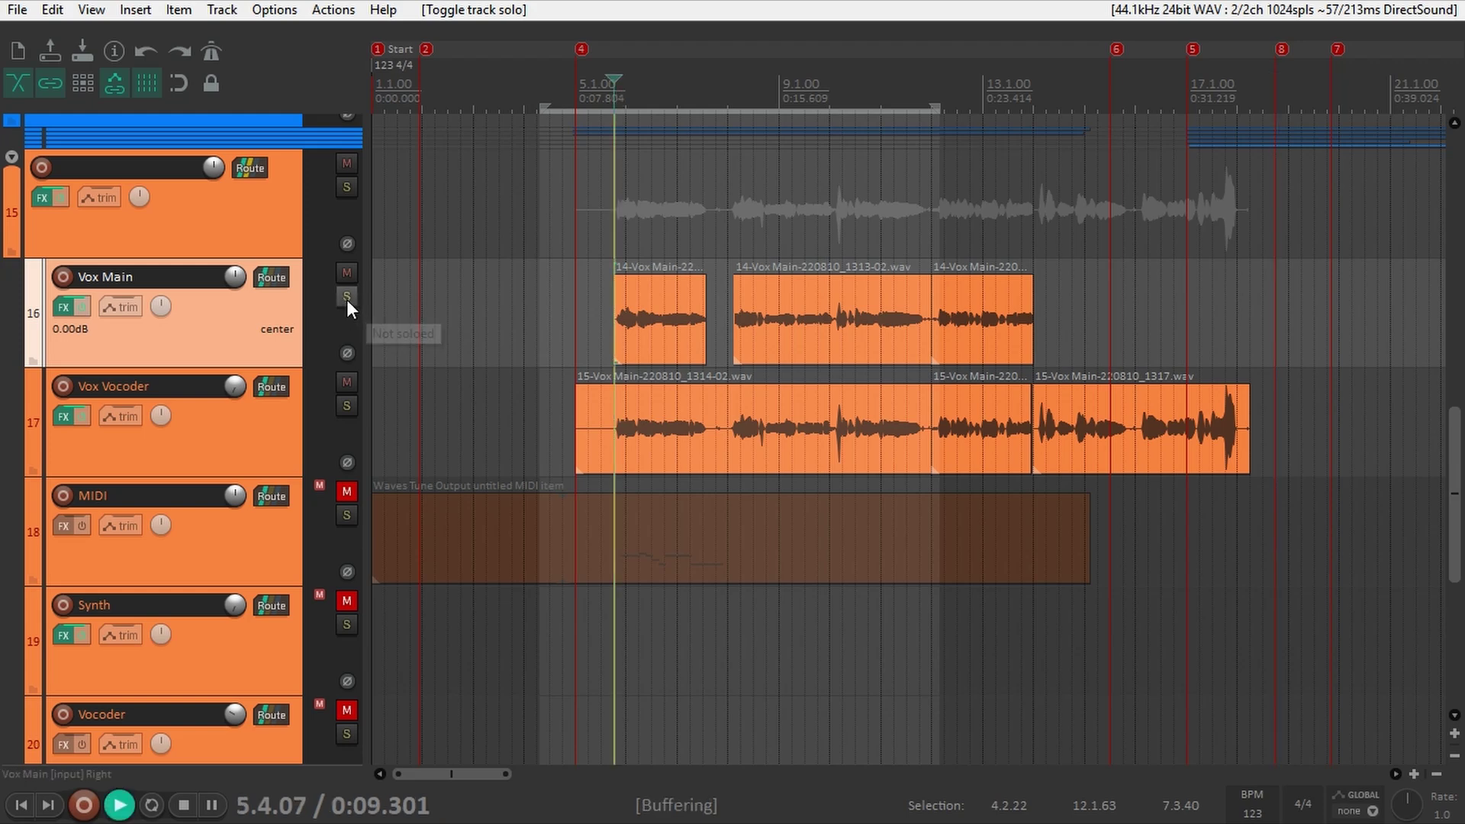
pyautogui.click(347, 296)
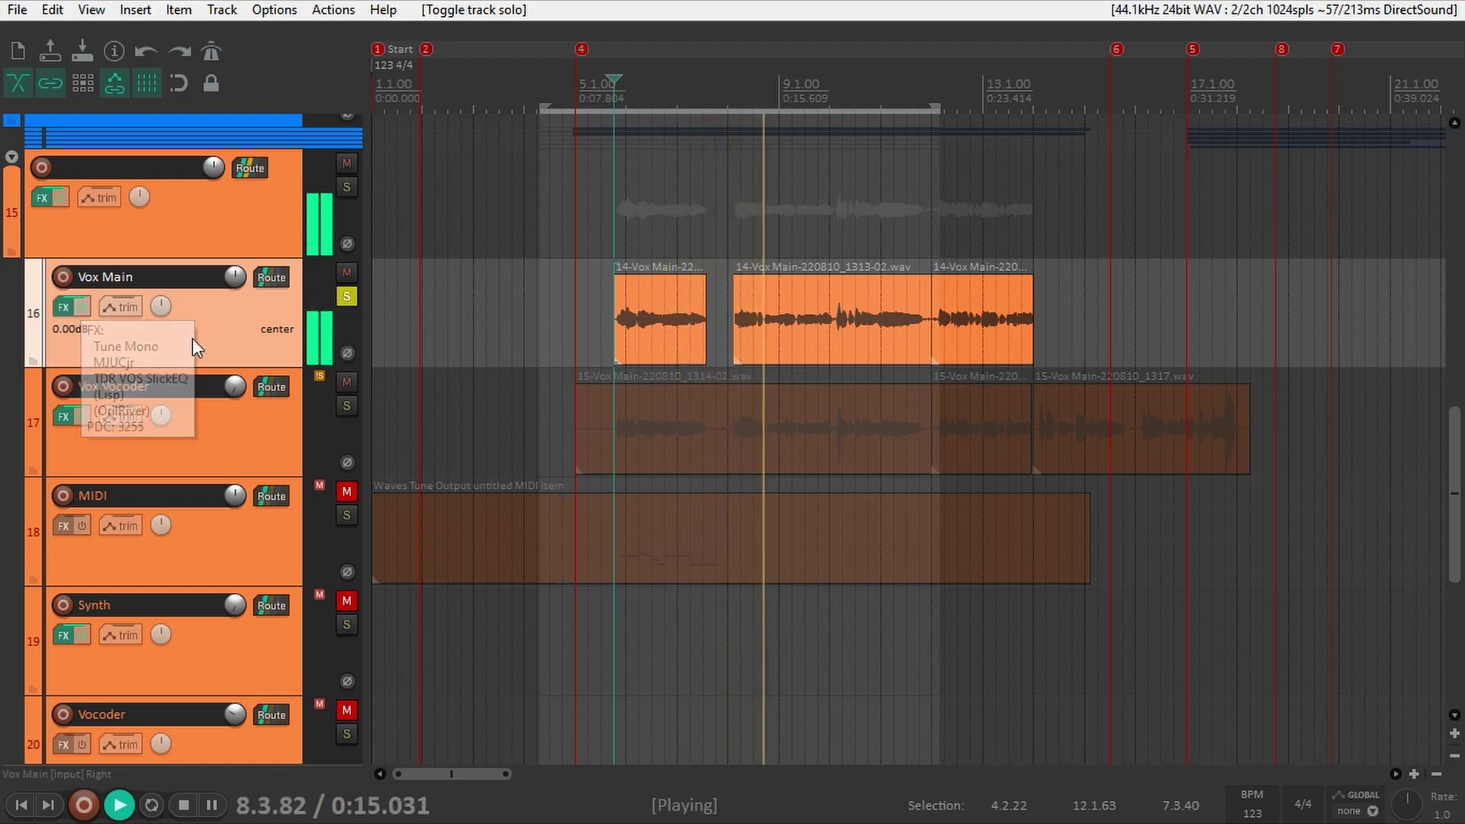
pyautogui.press('space')
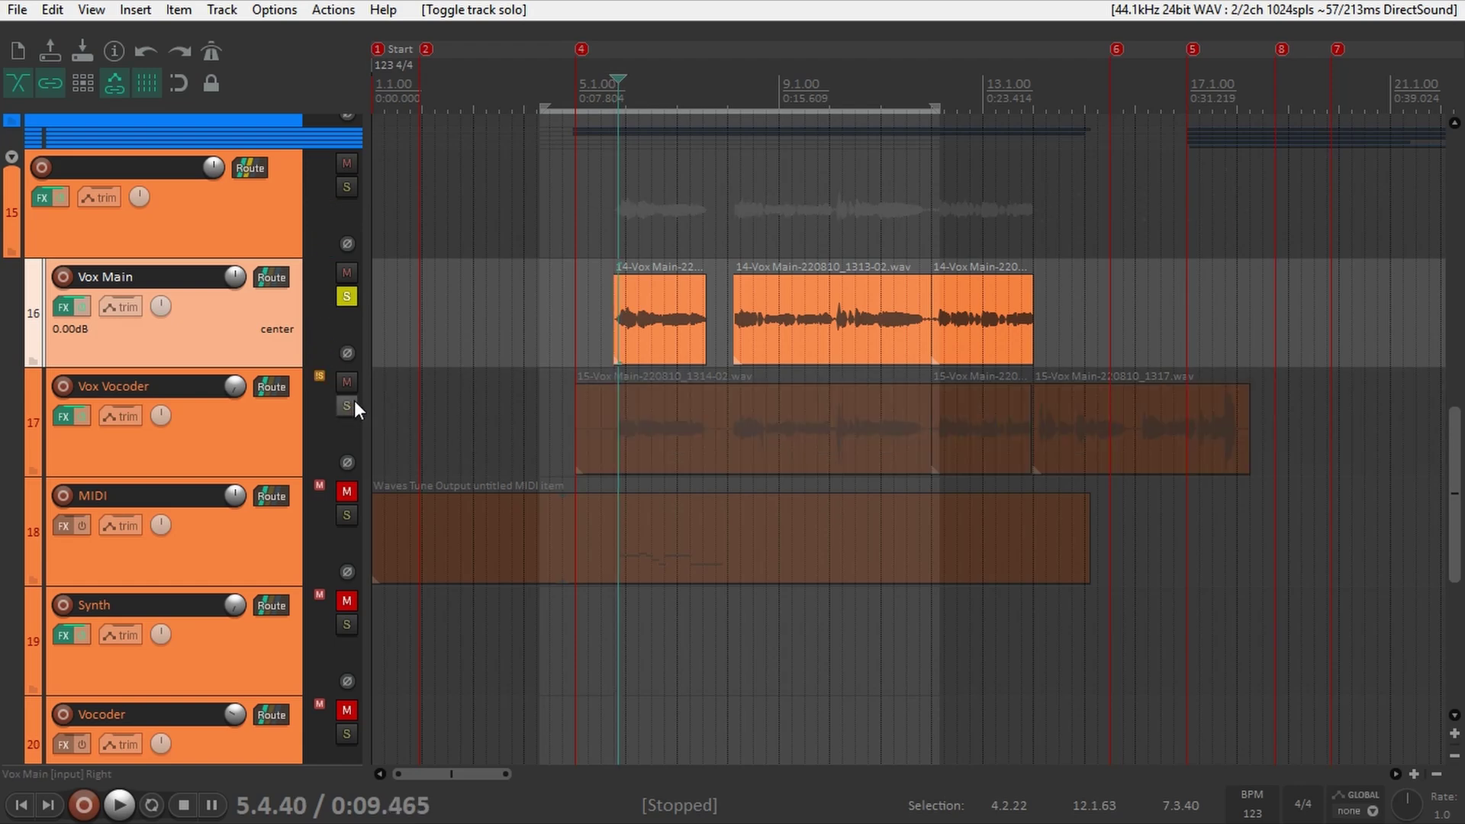
# Step: Solo Vox Vocoder instead of Vox Main and lower its volume to -16 dB while listening
pyautogui.click(346, 406)
pyautogui.click(347, 297)
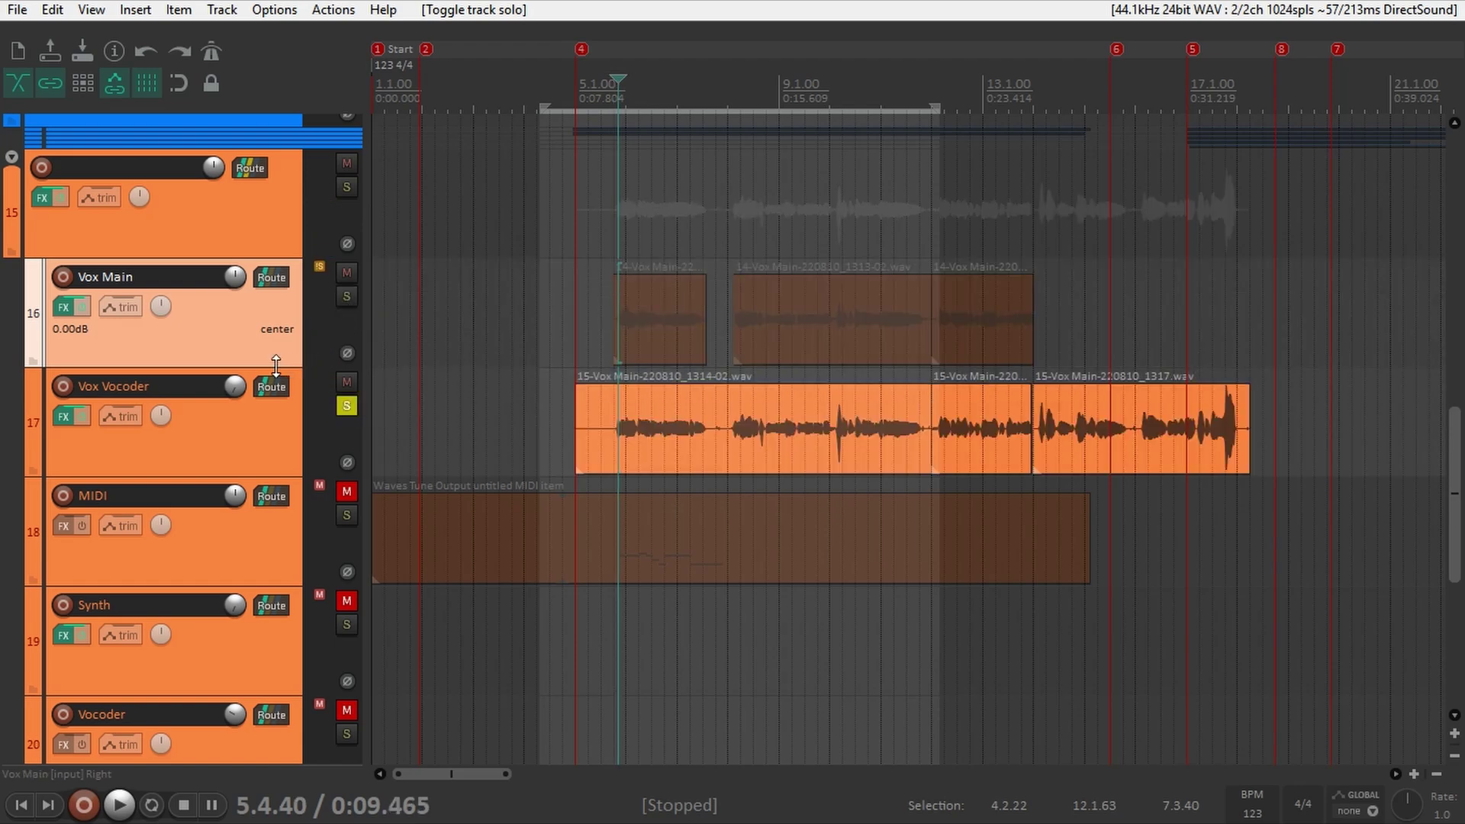
pyautogui.doubleClick(238, 386)
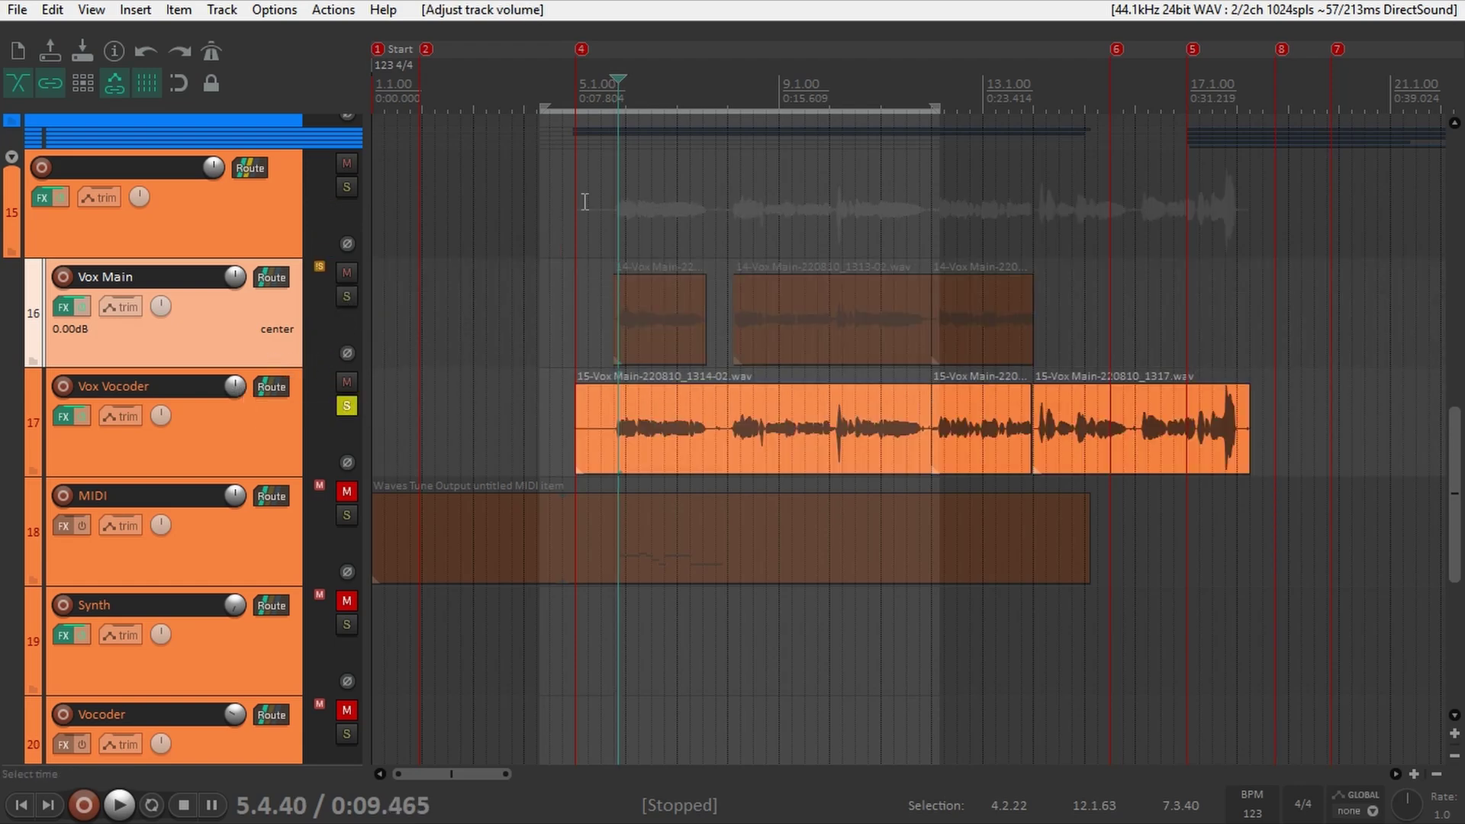
pyautogui.press('space')
pyautogui.moveTo(235, 386); pyautogui.dragTo(232, 389)
pyautogui.press('space')
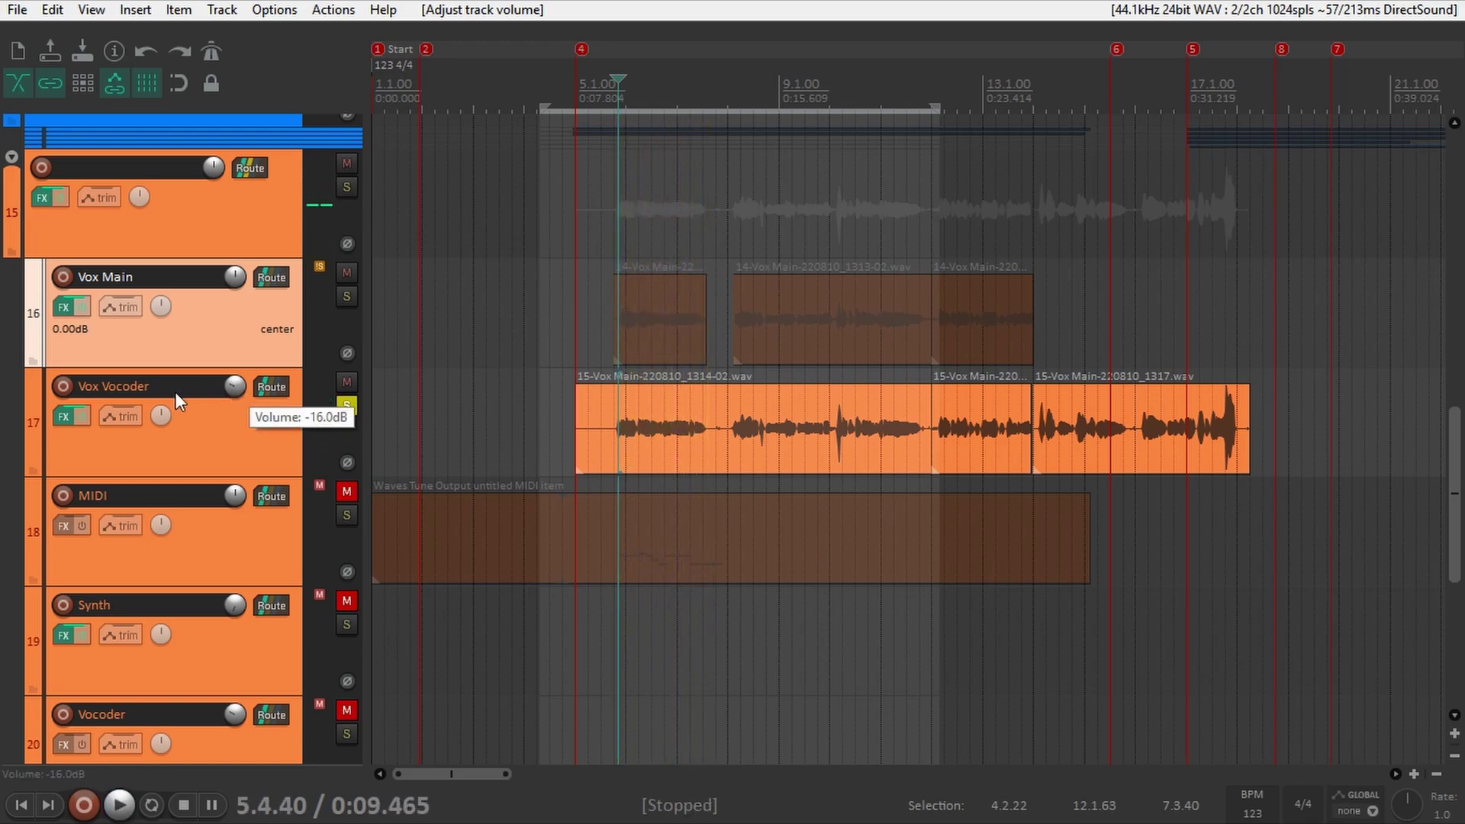
# Step: Bypass track 15's effects, mute the delay track, and open Vox Vocoder's FX chain
pyautogui.click(61, 202)
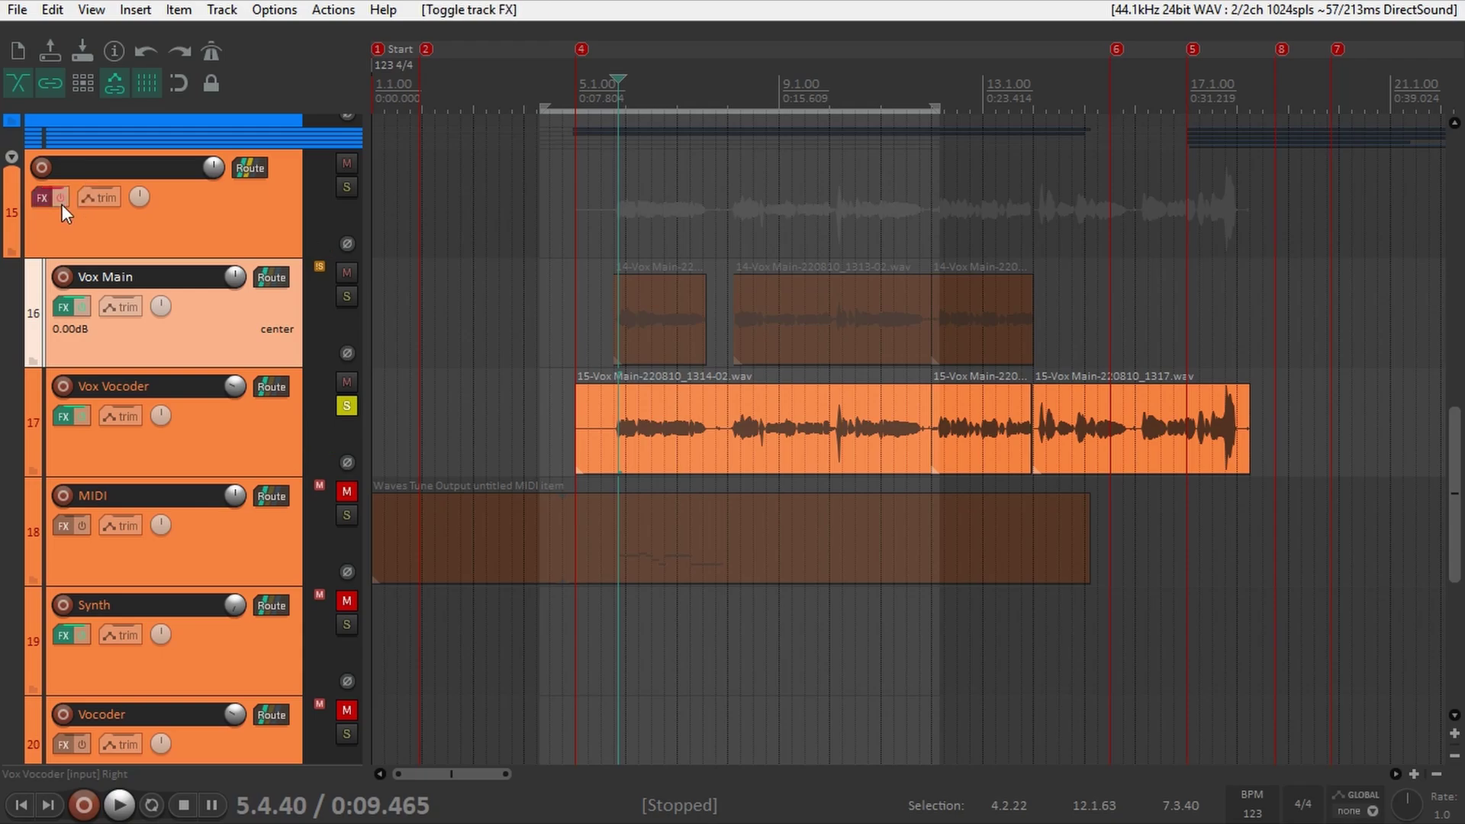
pyautogui.scroll(-5, 161, 374)
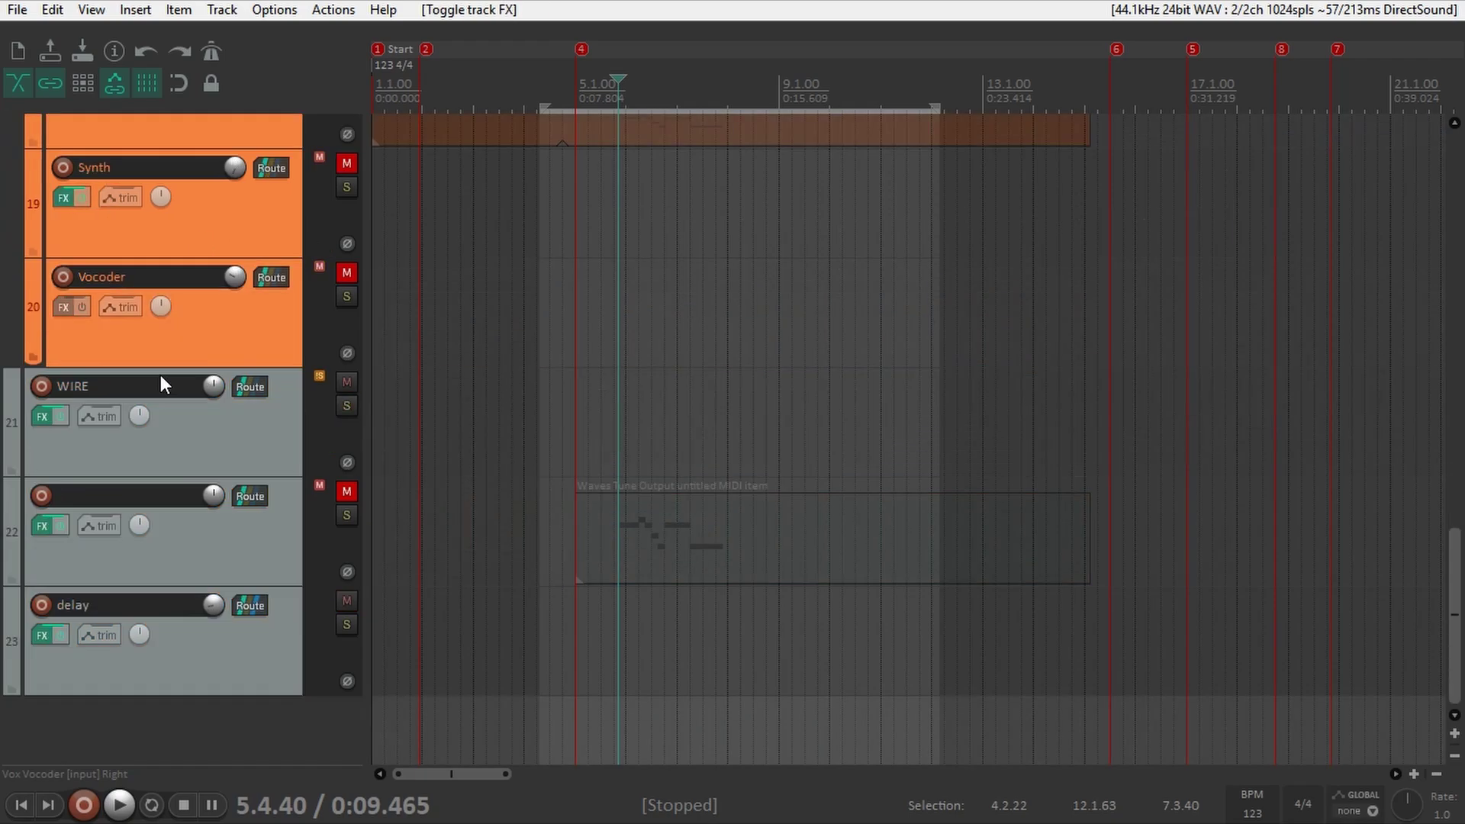
pyautogui.click(345, 602)
pyautogui.scroll(5, 162, 520)
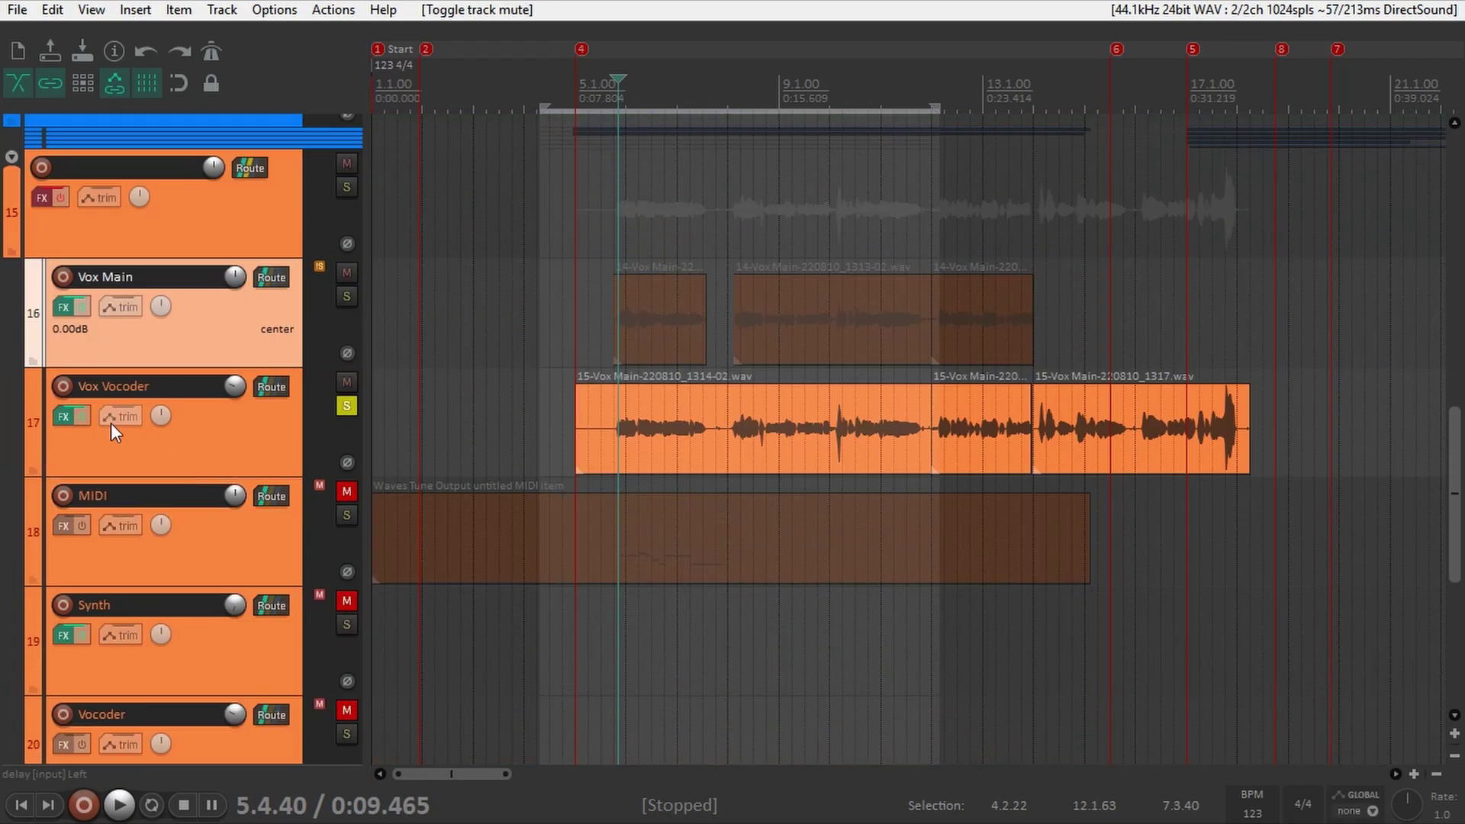
pyautogui.click(66, 418)
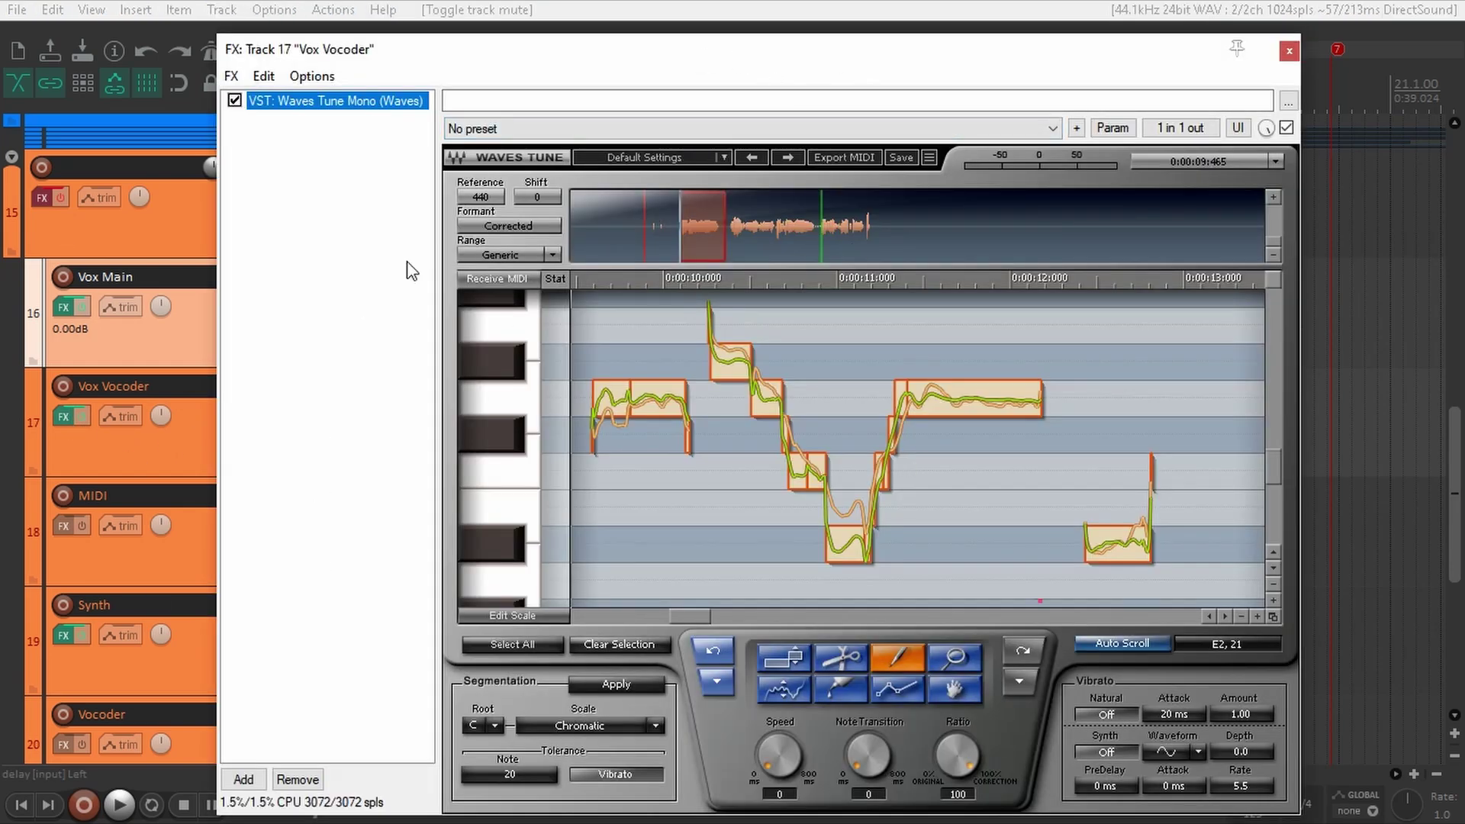
# Step: Add VST3: TAL-Vocoder-2 after Waves Tune Mono using a 'tal' filter, then play from near bar 5
pyautogui.click(245, 780)
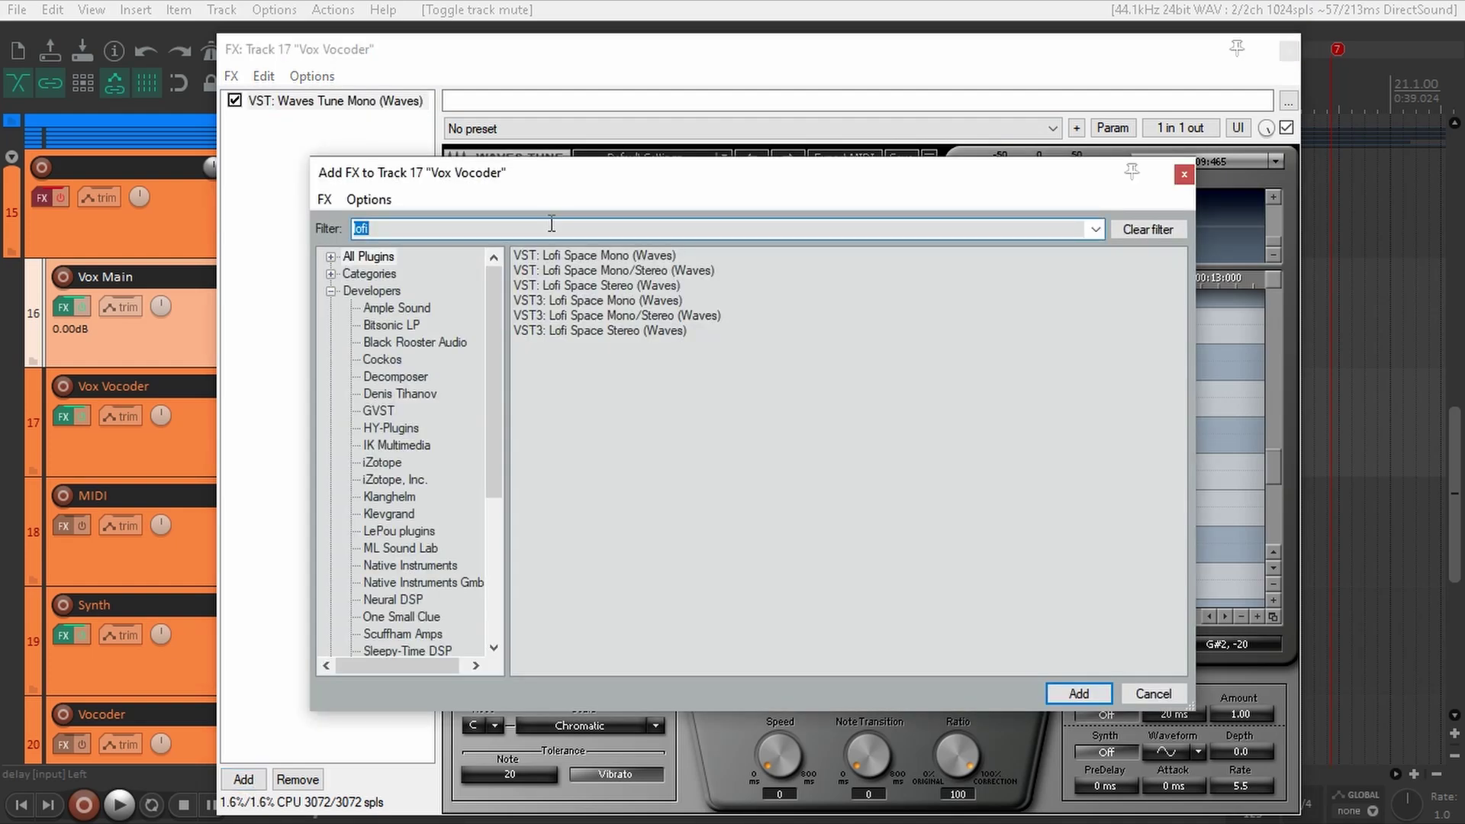
pyautogui.write('tal')
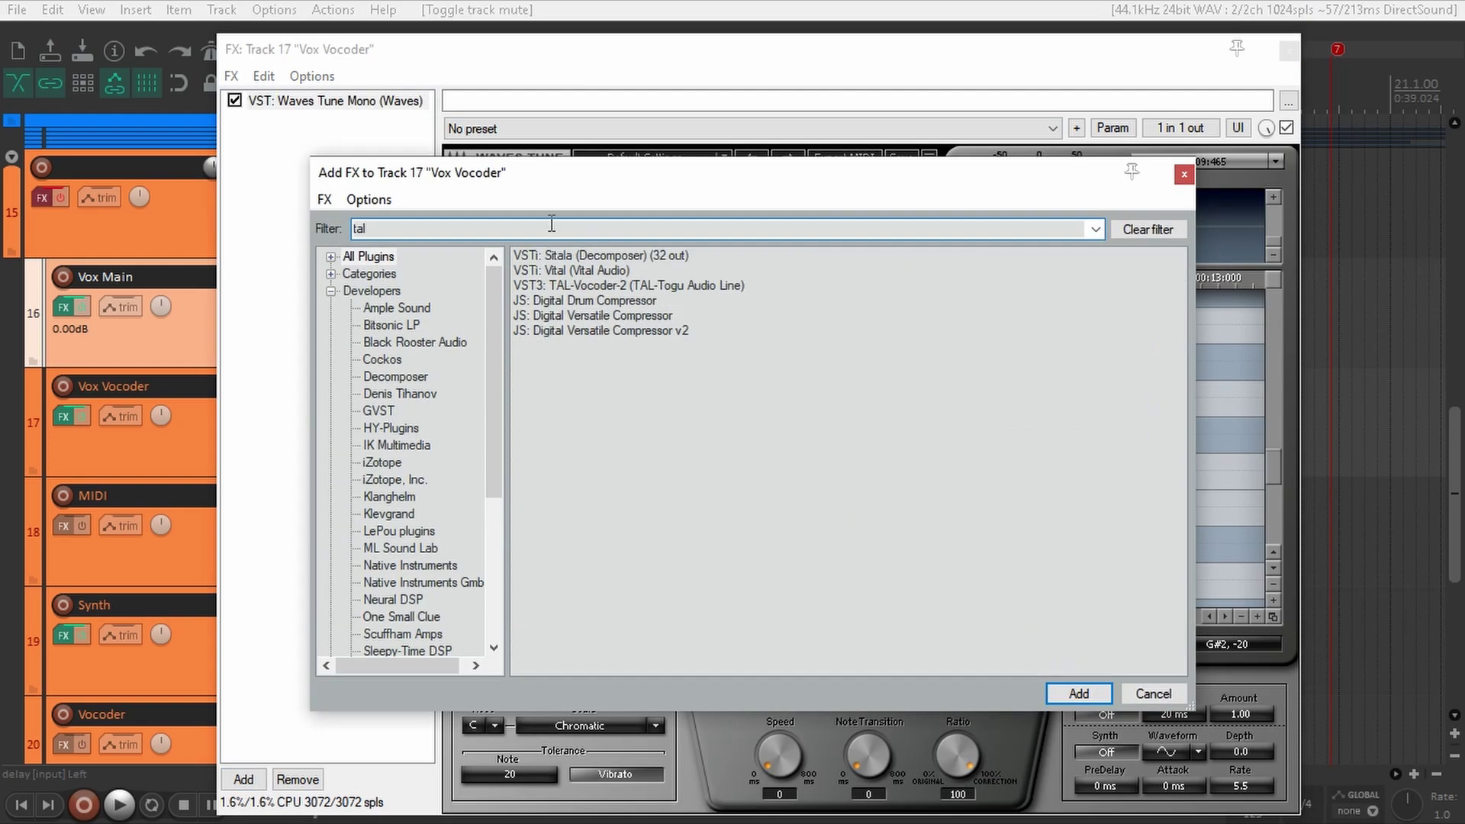
pyautogui.doubleClick(638, 285)
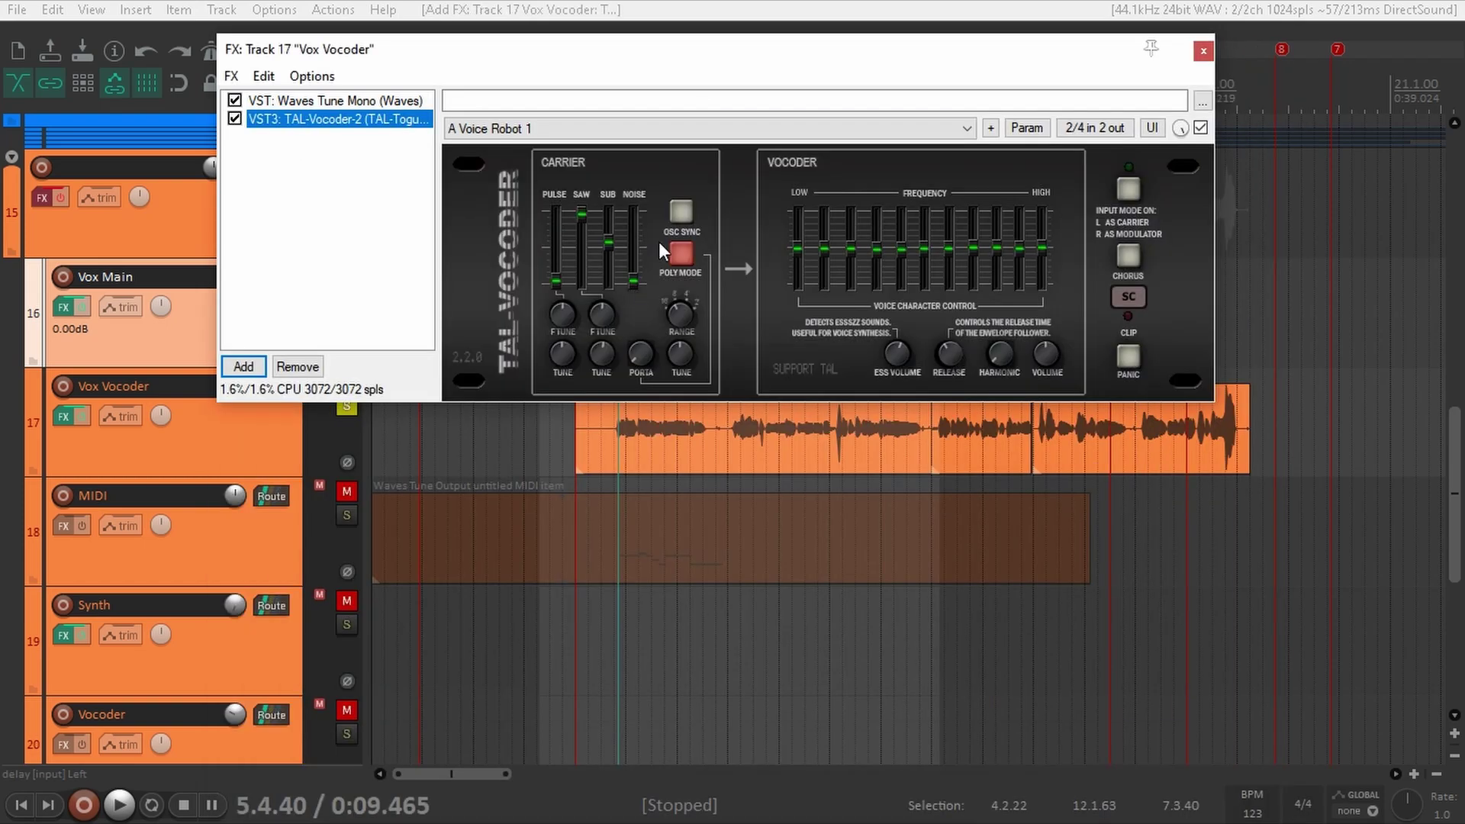
pyautogui.moveTo(685, 60); pyautogui.dragTo(698, 496)
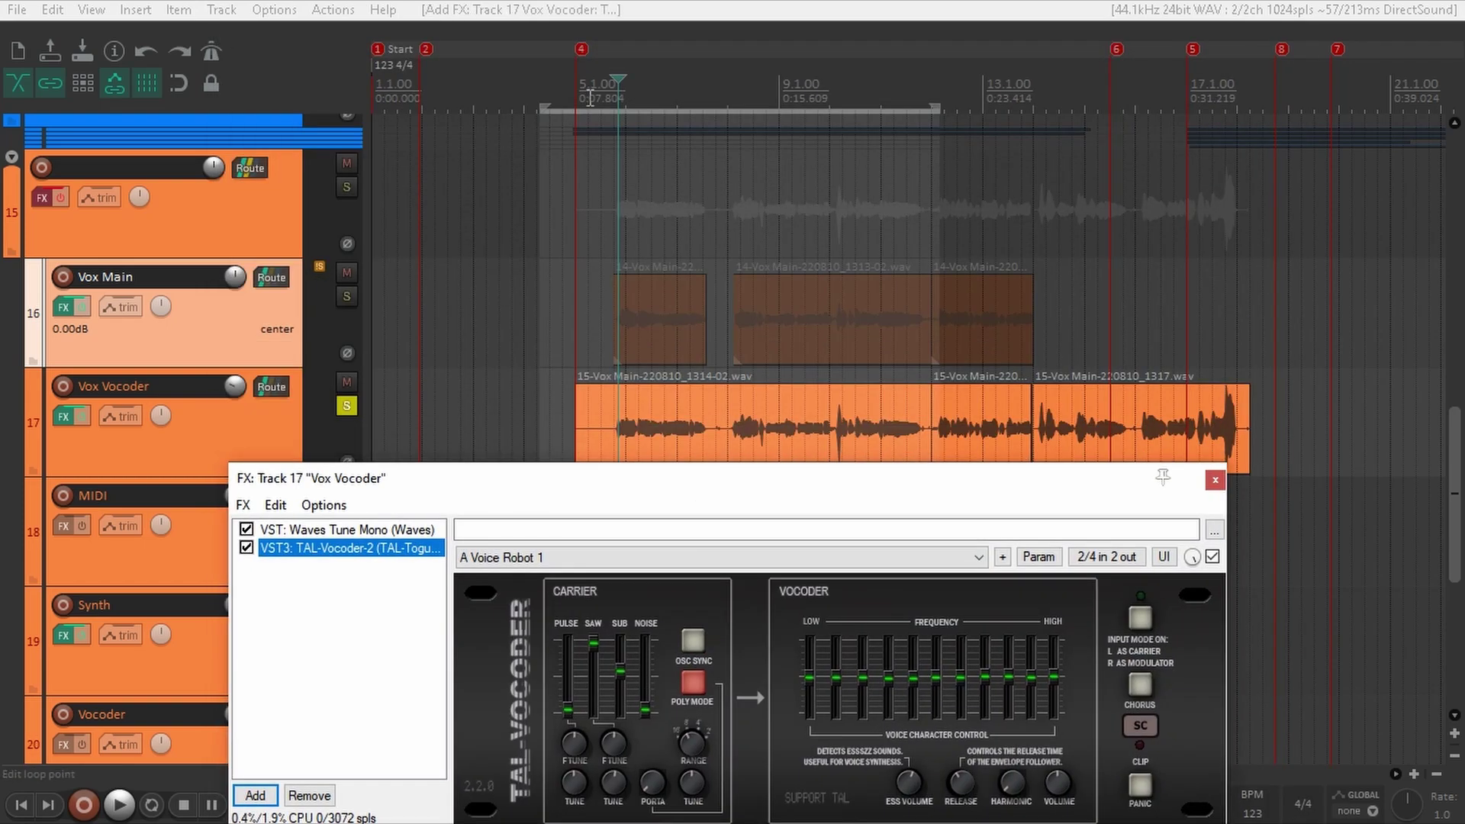
pyautogui.click(602, 97)
pyautogui.press('space')
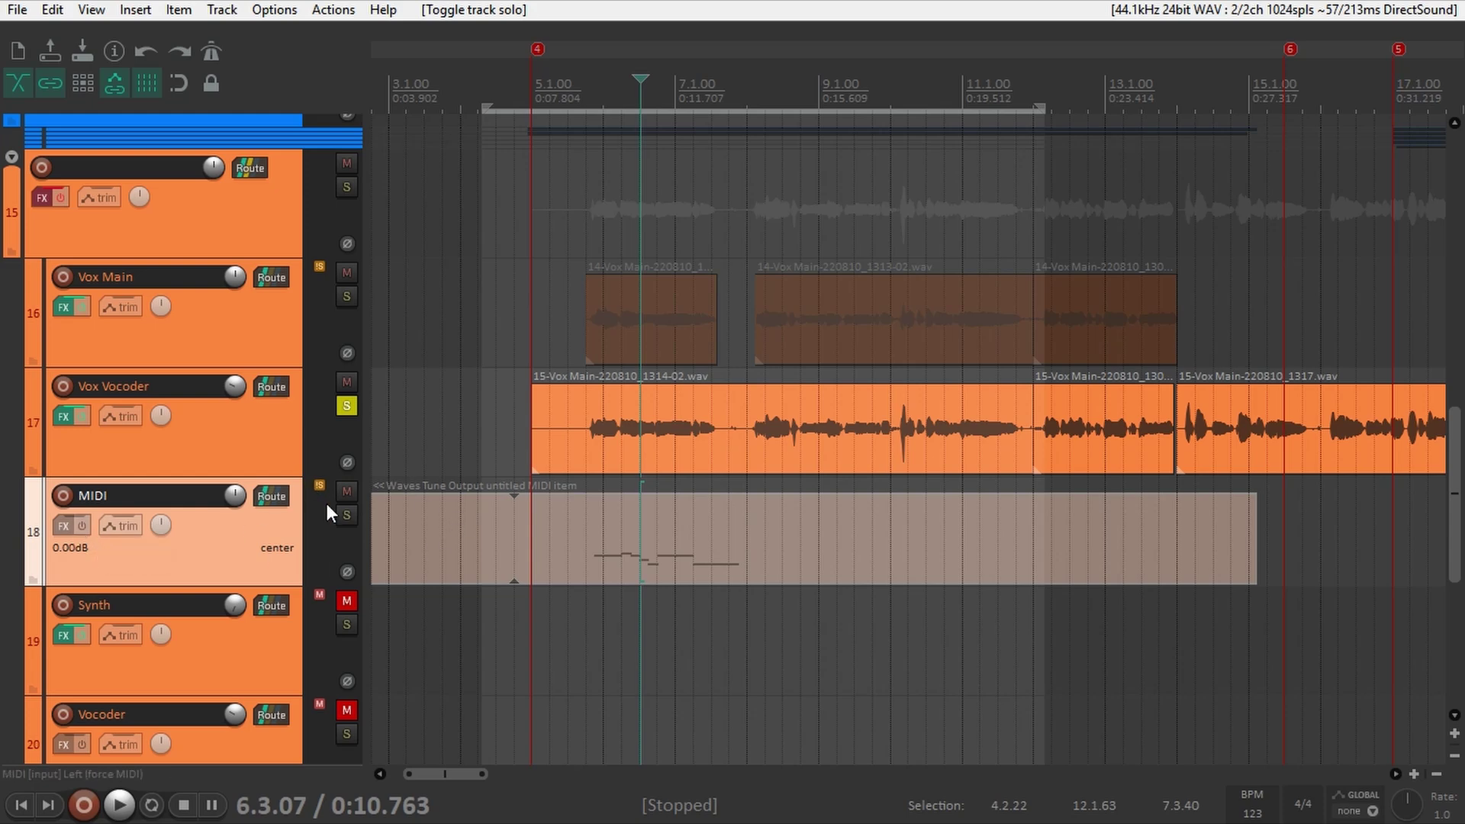
# Step: Inspect the Waves Tune Output MIDI item's notes in the MIDI editor, then close the editor
pyautogui.click(662, 543)
pyautogui.doubleClick(620, 643)
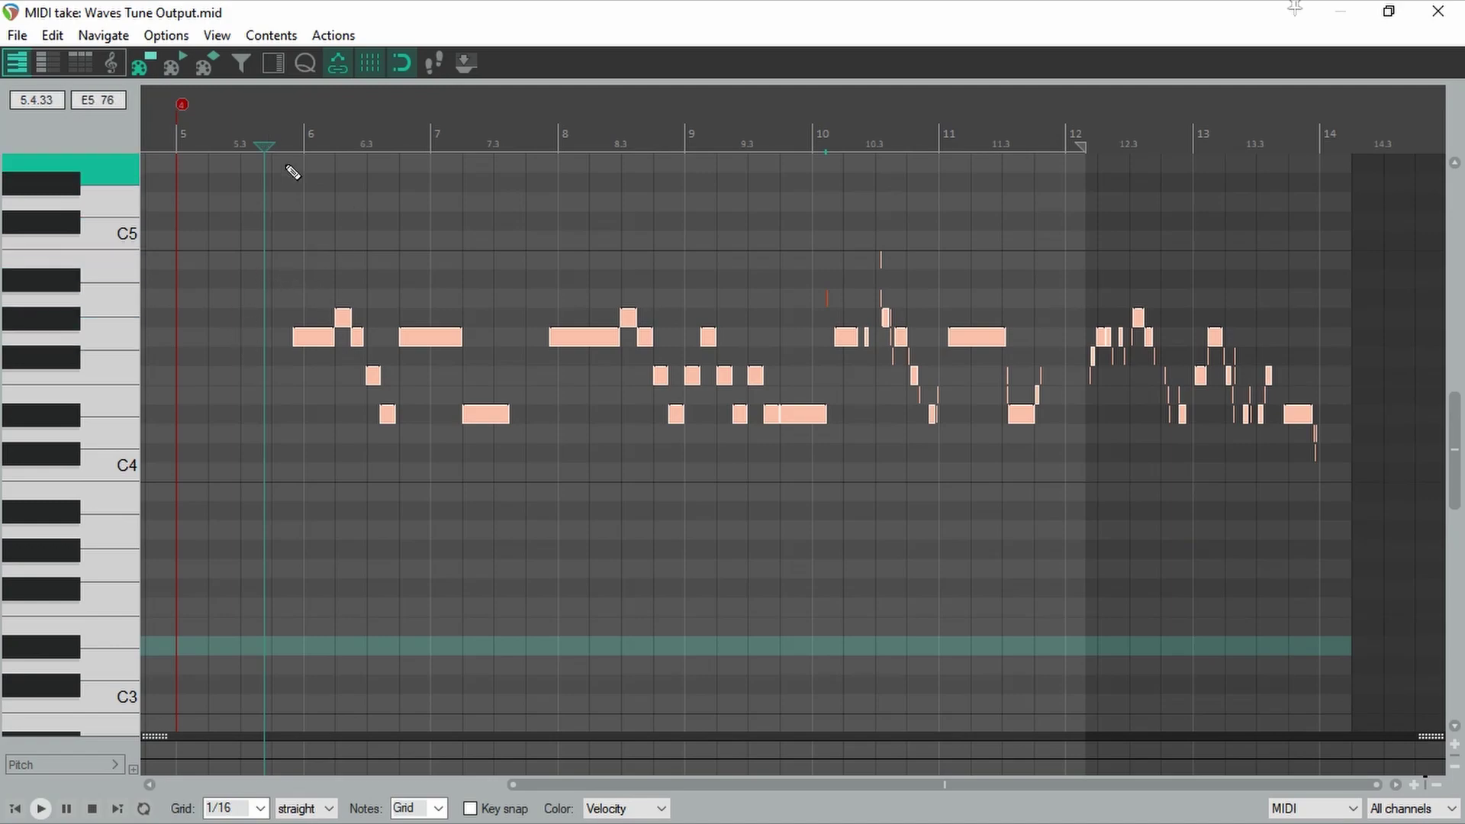
pyautogui.click(1438, 10)
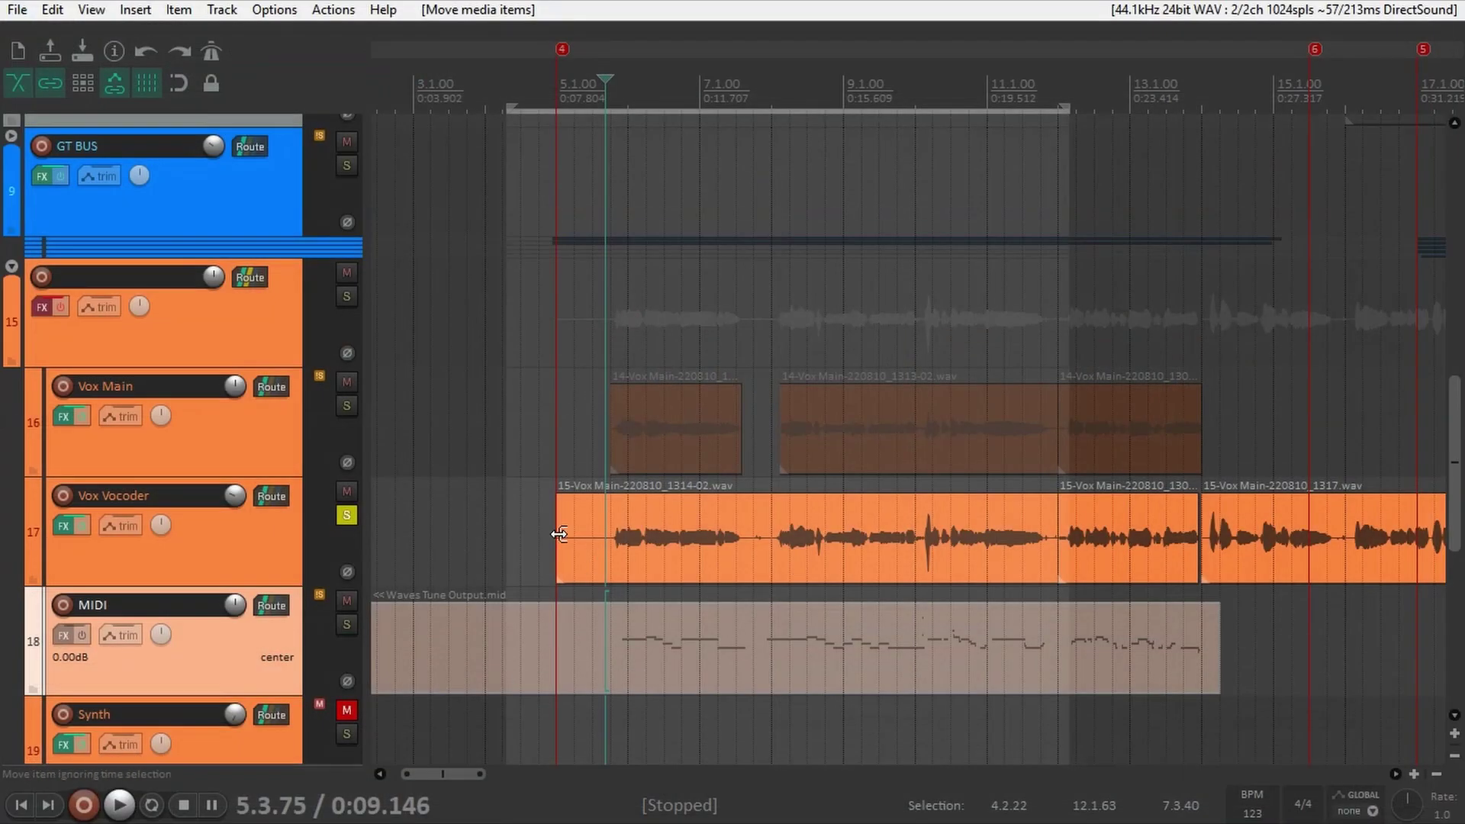
# Step: Create a send from the MIDI track to Vox Vocoder, recreating it once, and close the send window
pyautogui.scroll(-2, 534, 573)
pyautogui.scroll(2, 392, 619)
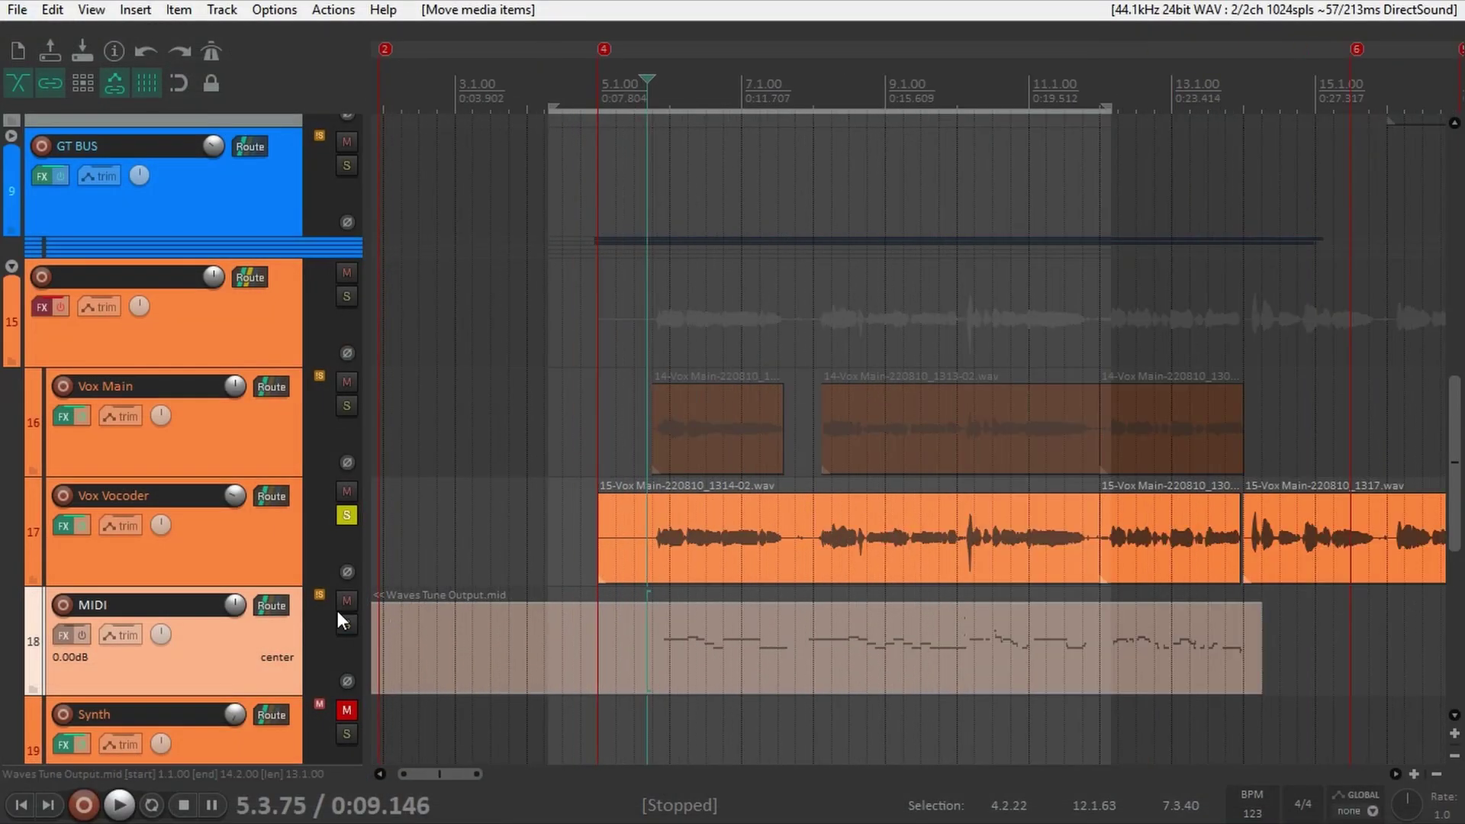
pyautogui.scroll(-1, 291, 571)
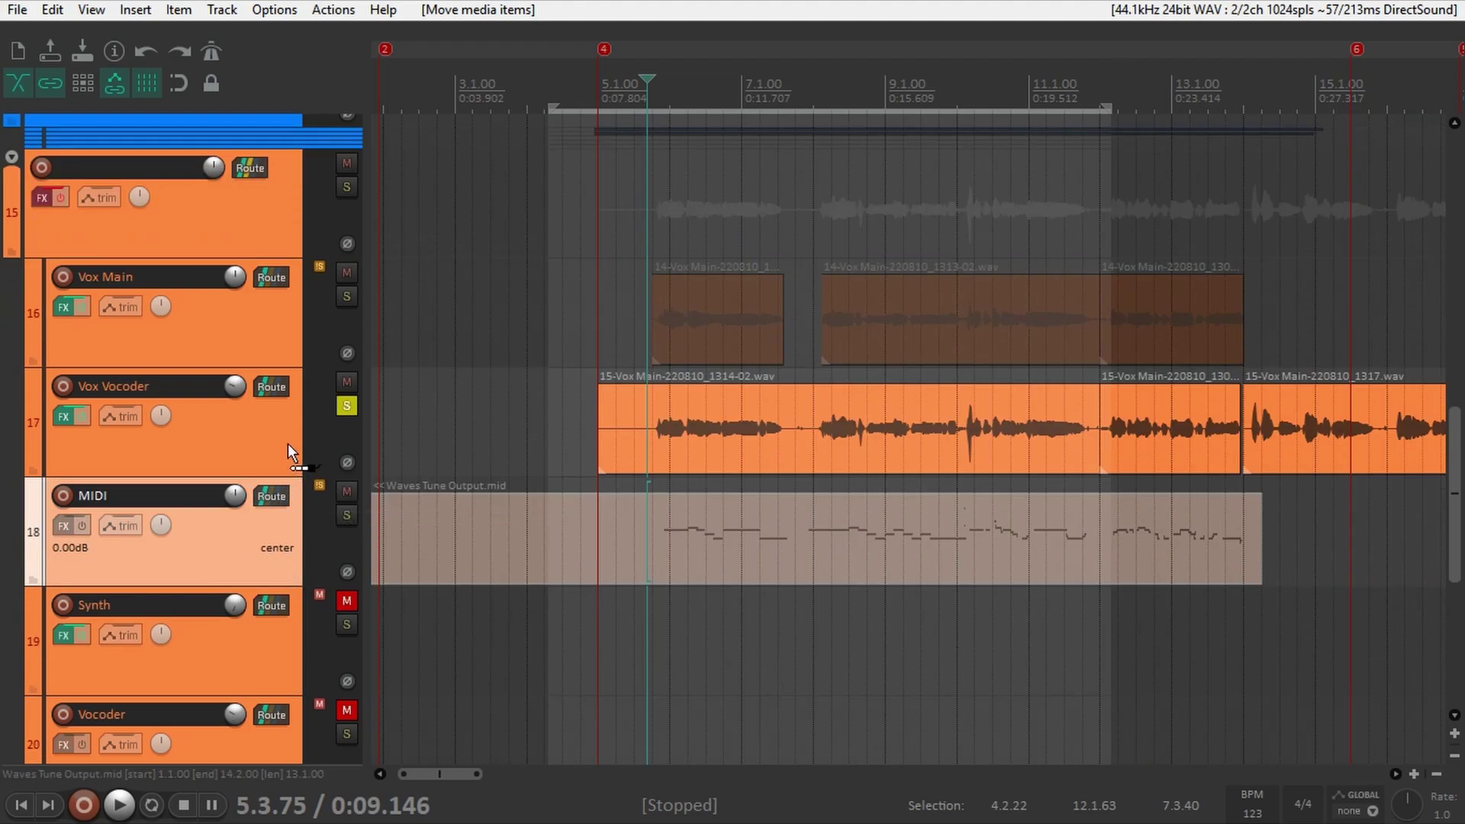
pyautogui.moveTo(235, 400); pyautogui.dragTo(238, 400)
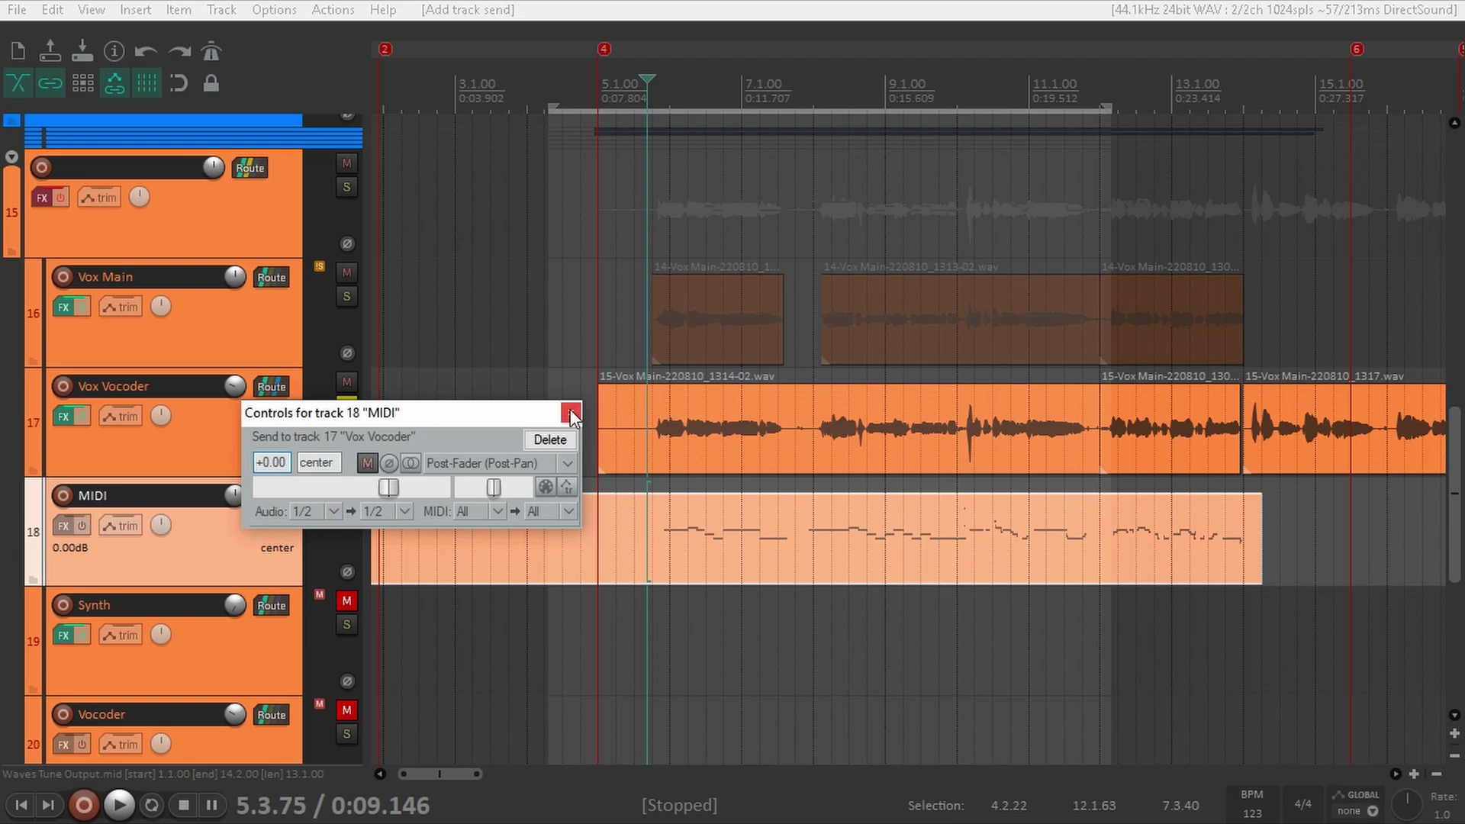
pyautogui.moveTo(470, 410); pyautogui.dragTo(514, 411)
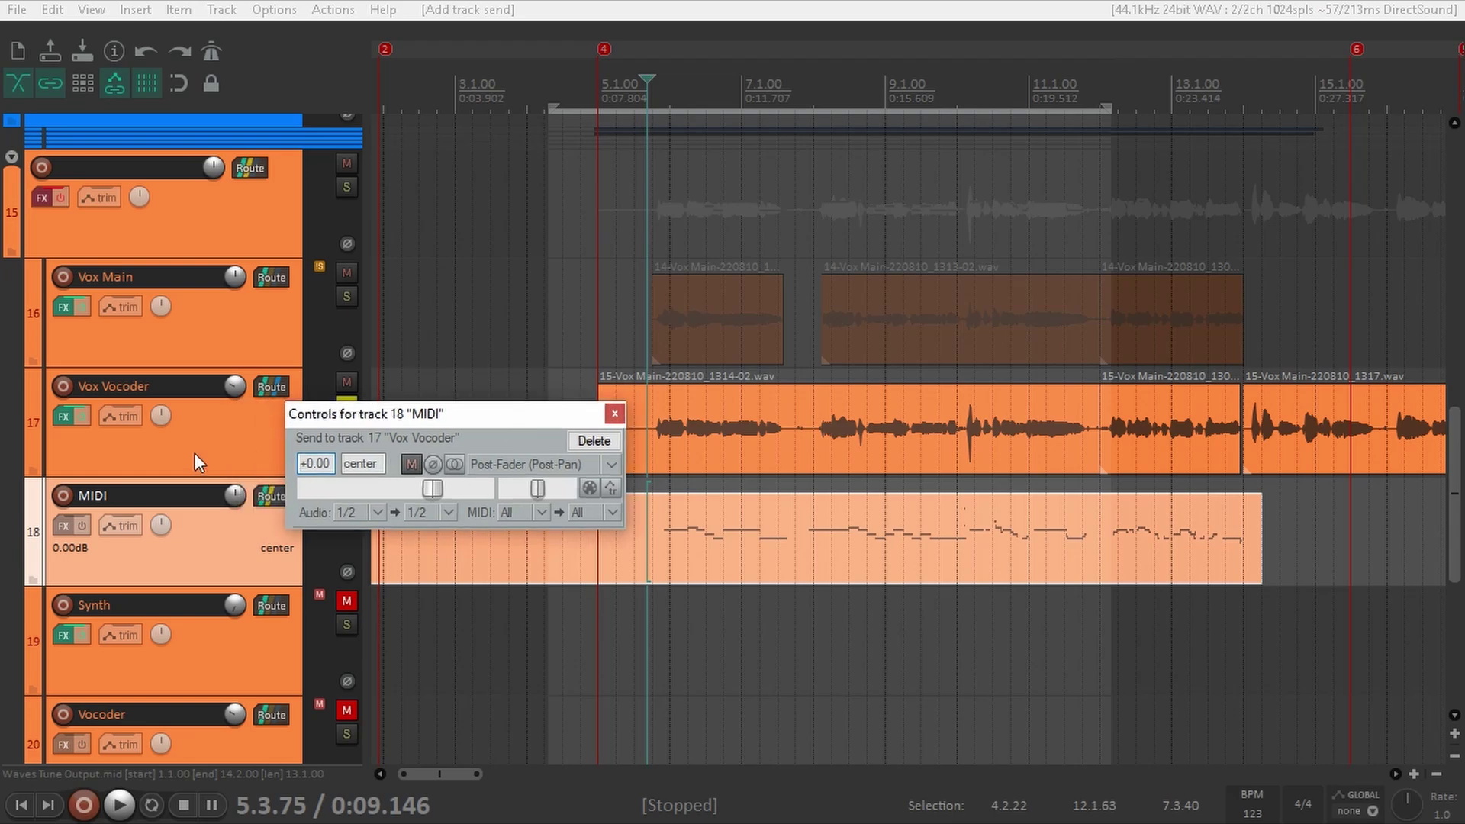
pyautogui.click(593, 441)
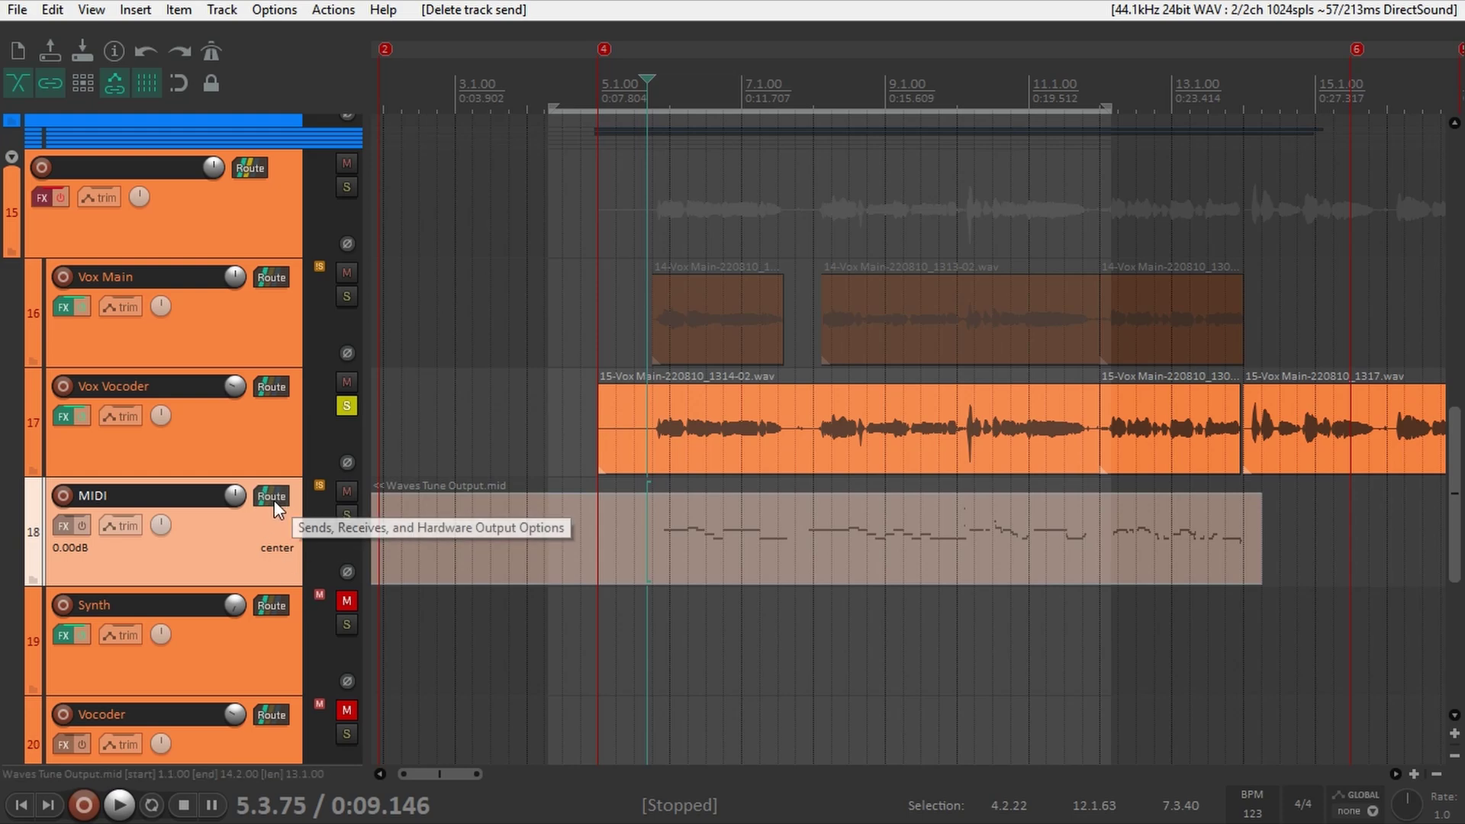
pyautogui.moveTo(273, 501); pyautogui.dragTo(267, 424)
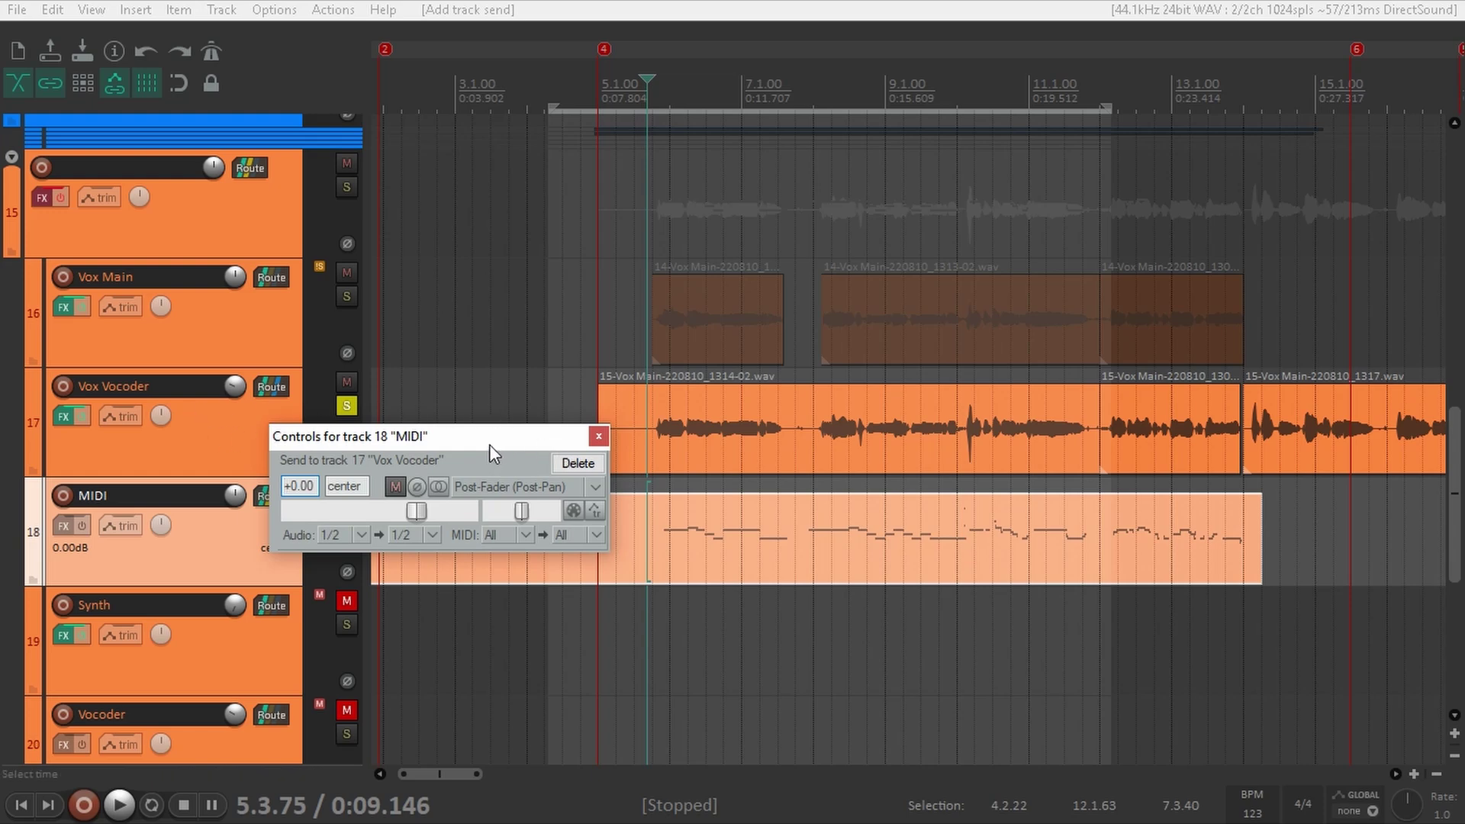
pyautogui.moveTo(489, 445); pyautogui.dragTo(625, 441)
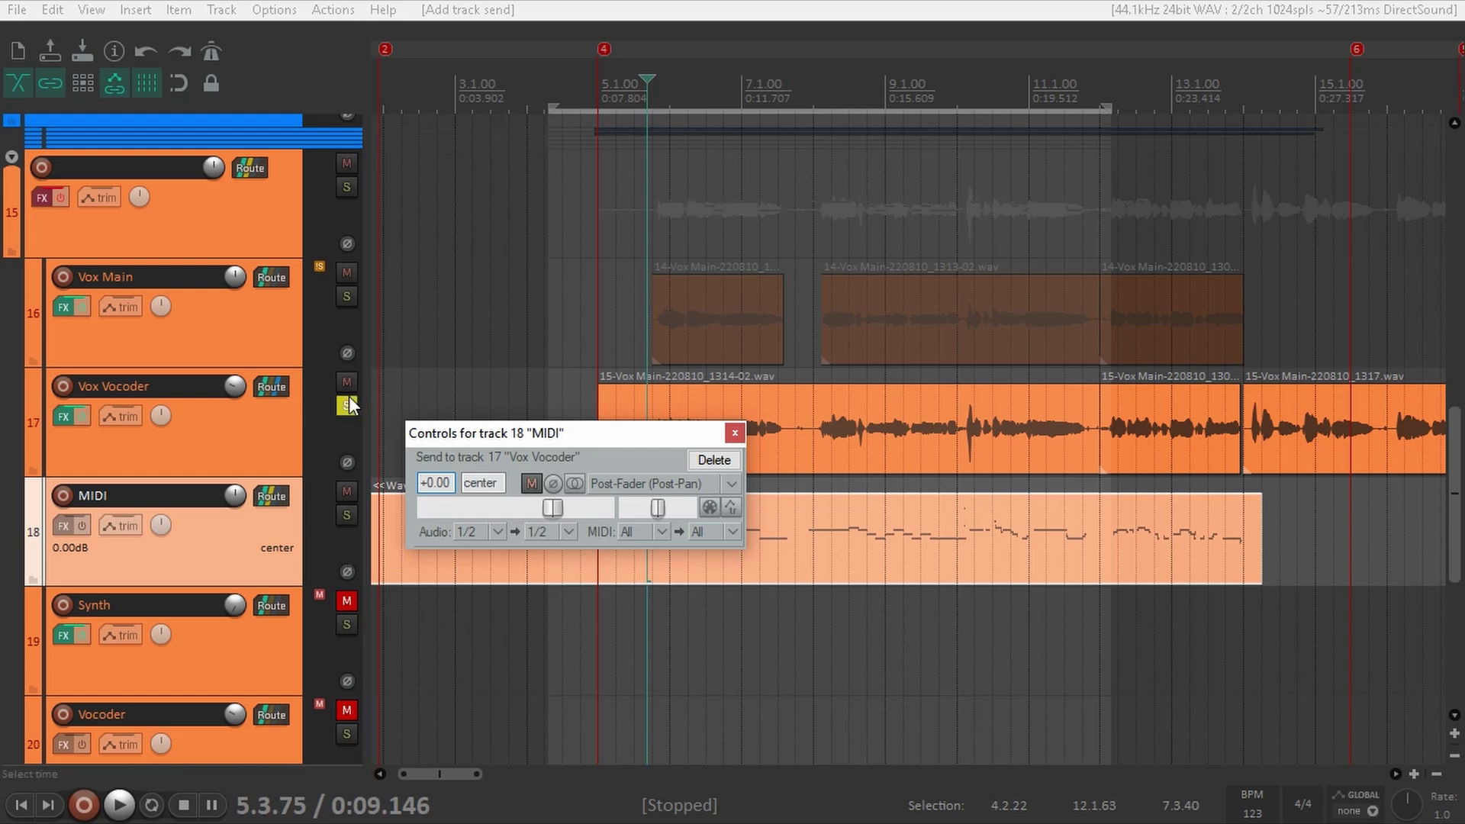
pyautogui.click(735, 434)
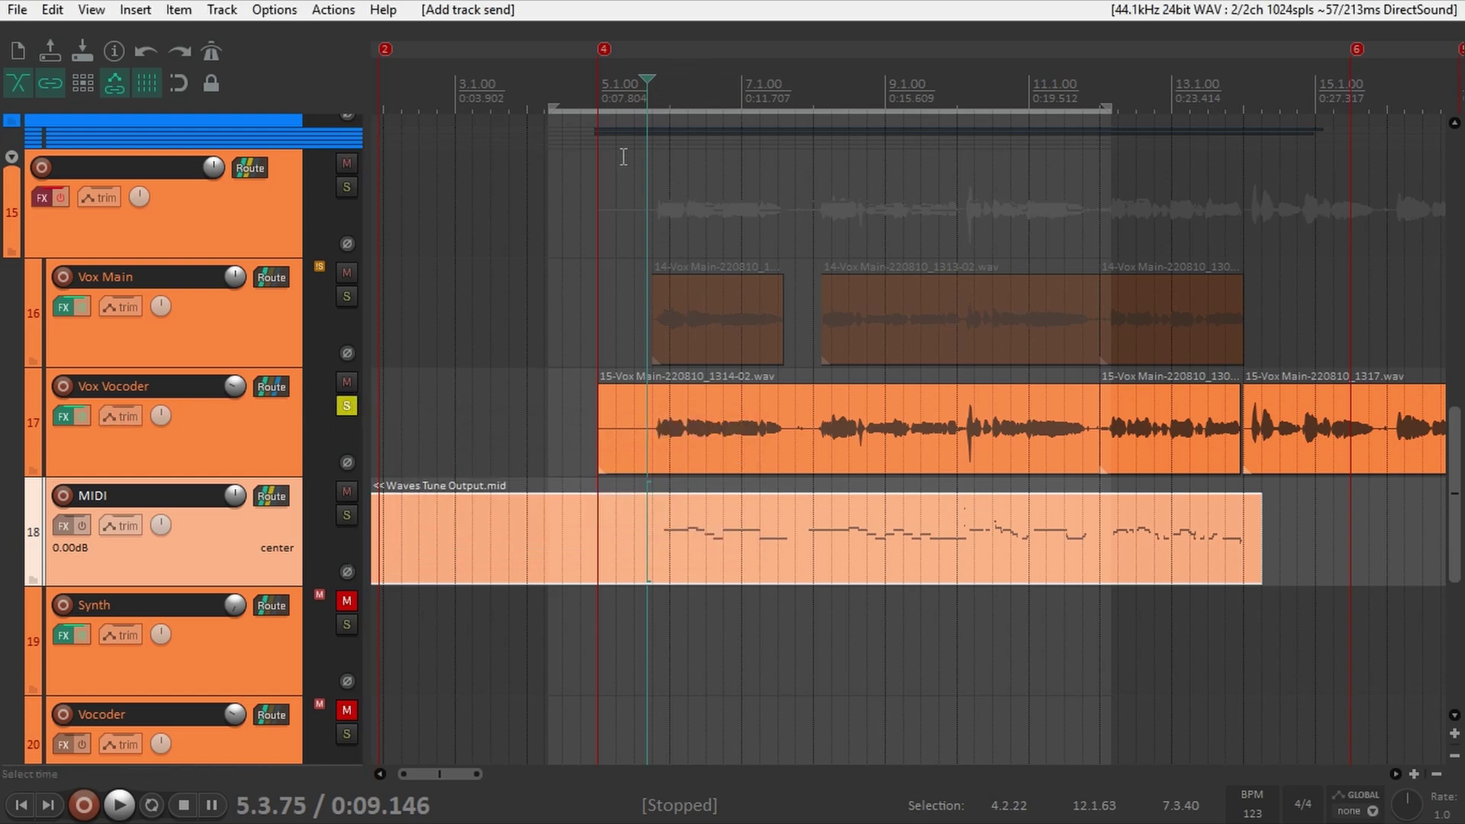
# Step: Play the project and open Vox Vocoder's TAL-Vocoder-2, positioning its window to show the whole plugin
pyautogui.press('space')
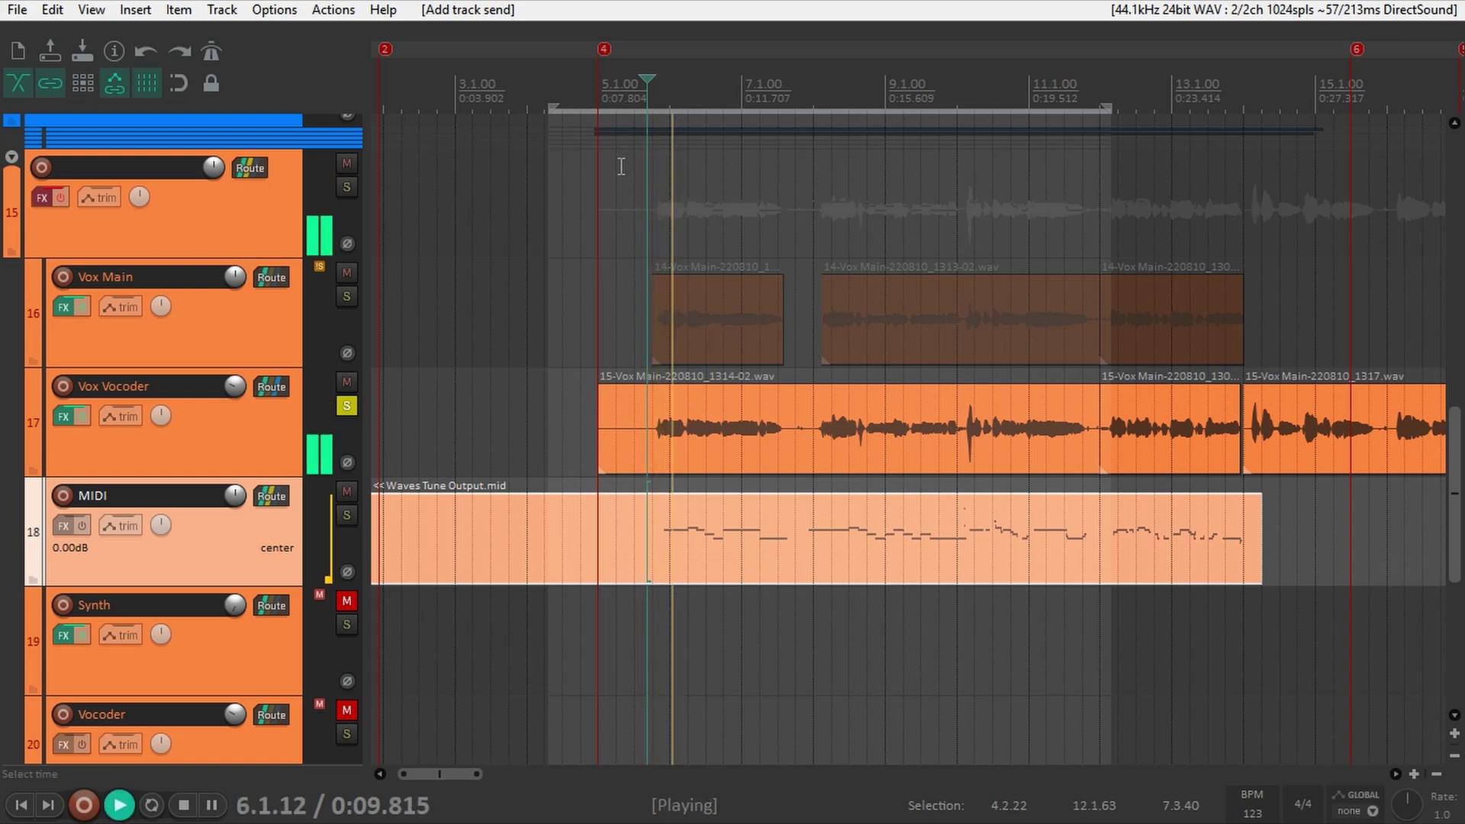
pyautogui.click(62, 417)
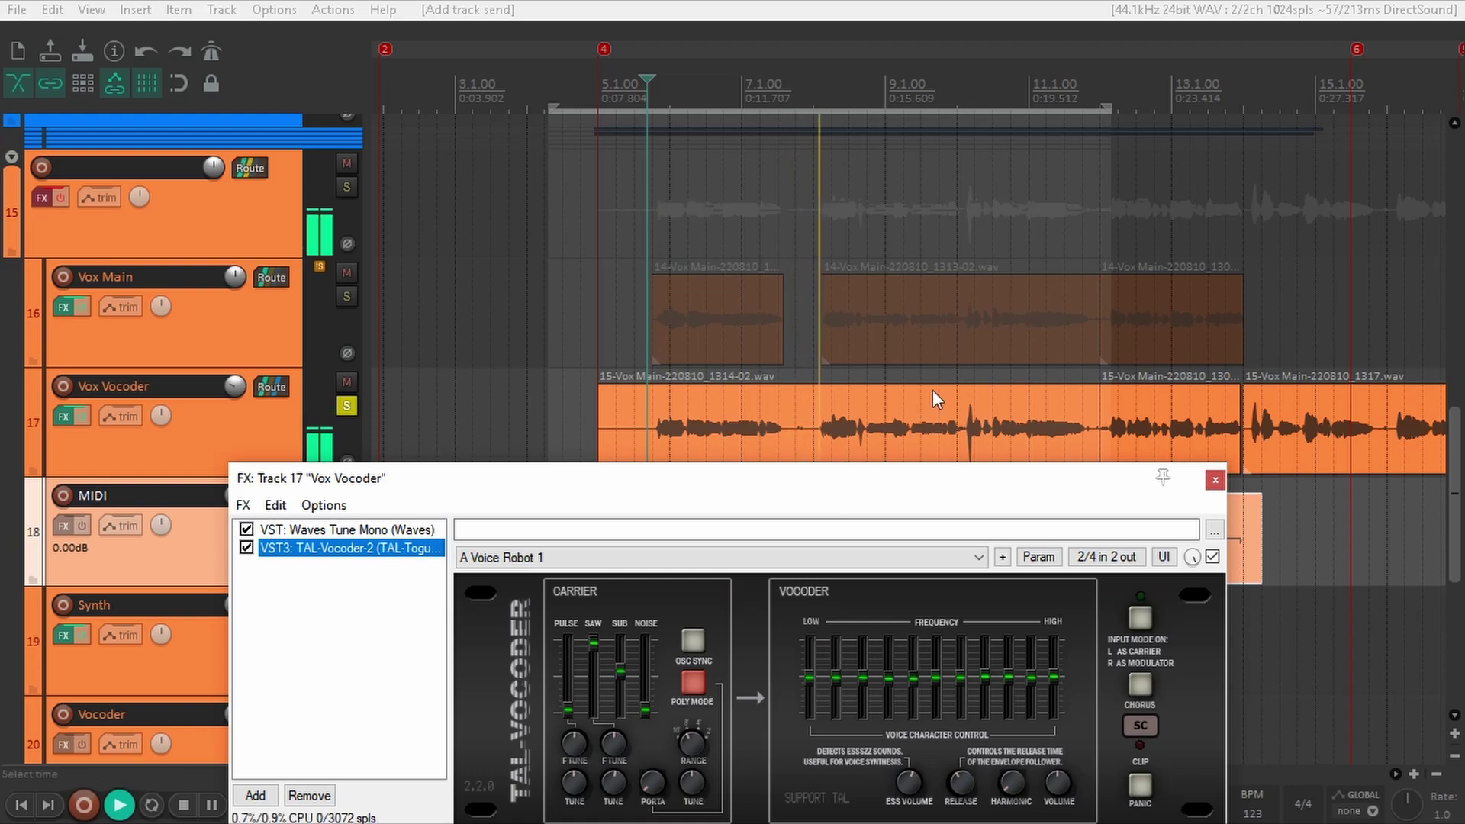
pyautogui.moveTo(894, 479); pyautogui.dragTo(1034, 185)
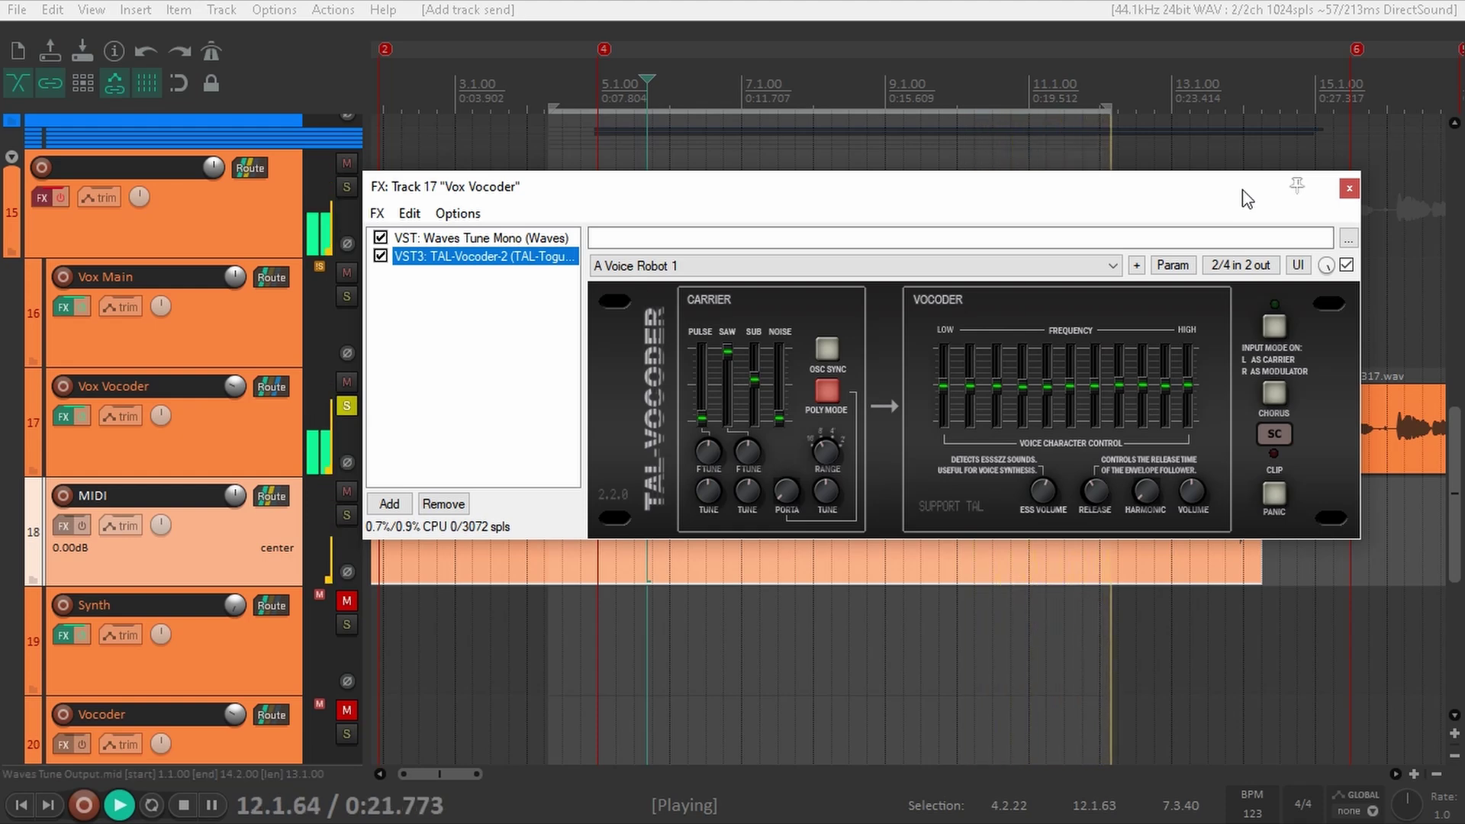
pyautogui.press('space')
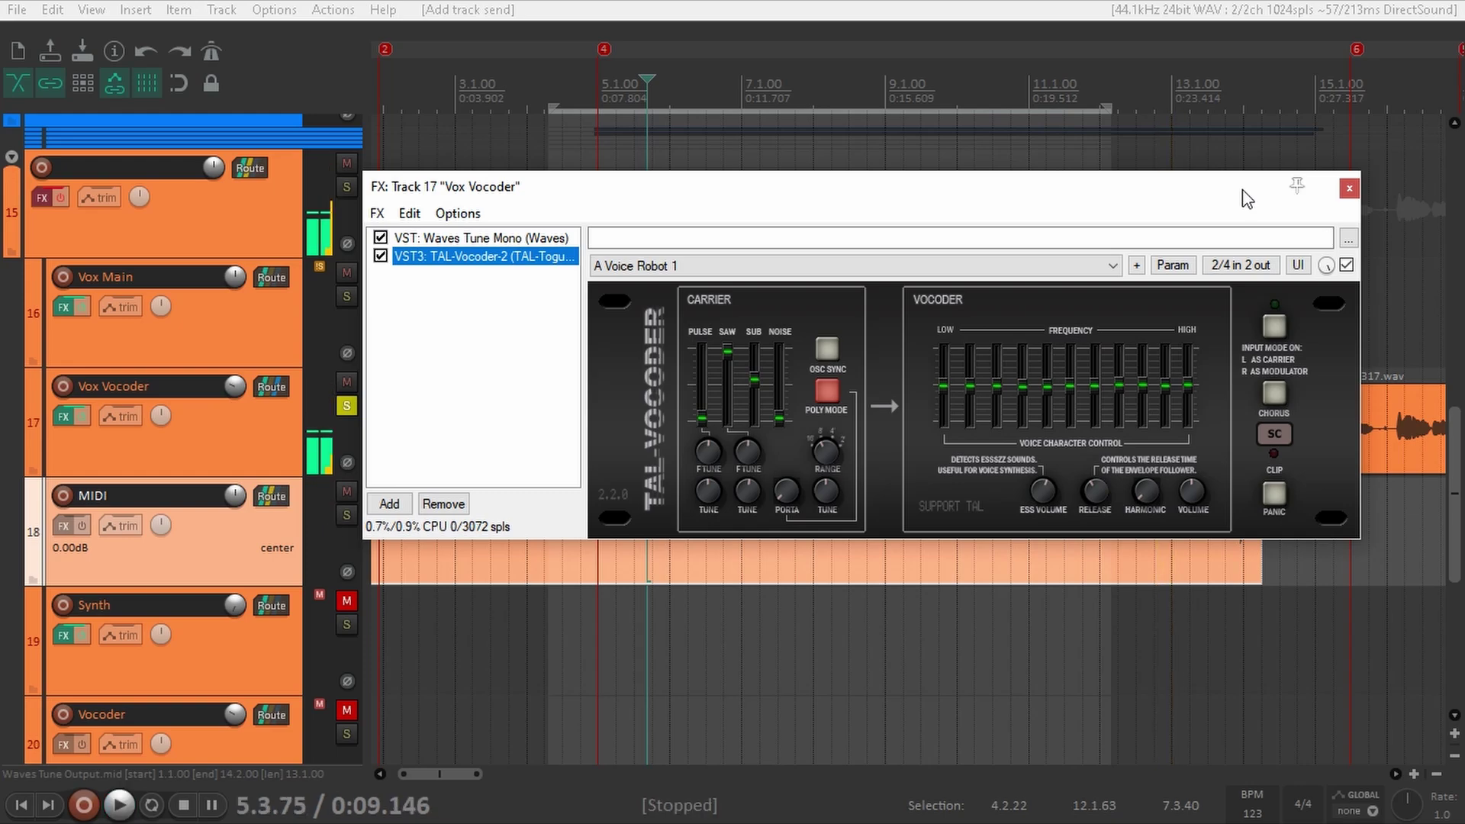
pyautogui.moveTo(945, 195)
pyautogui.mouseDown()
pyautogui.moveTo(830, 254)
pyautogui.moveTo(957, 219)
pyautogui.mouseUp()
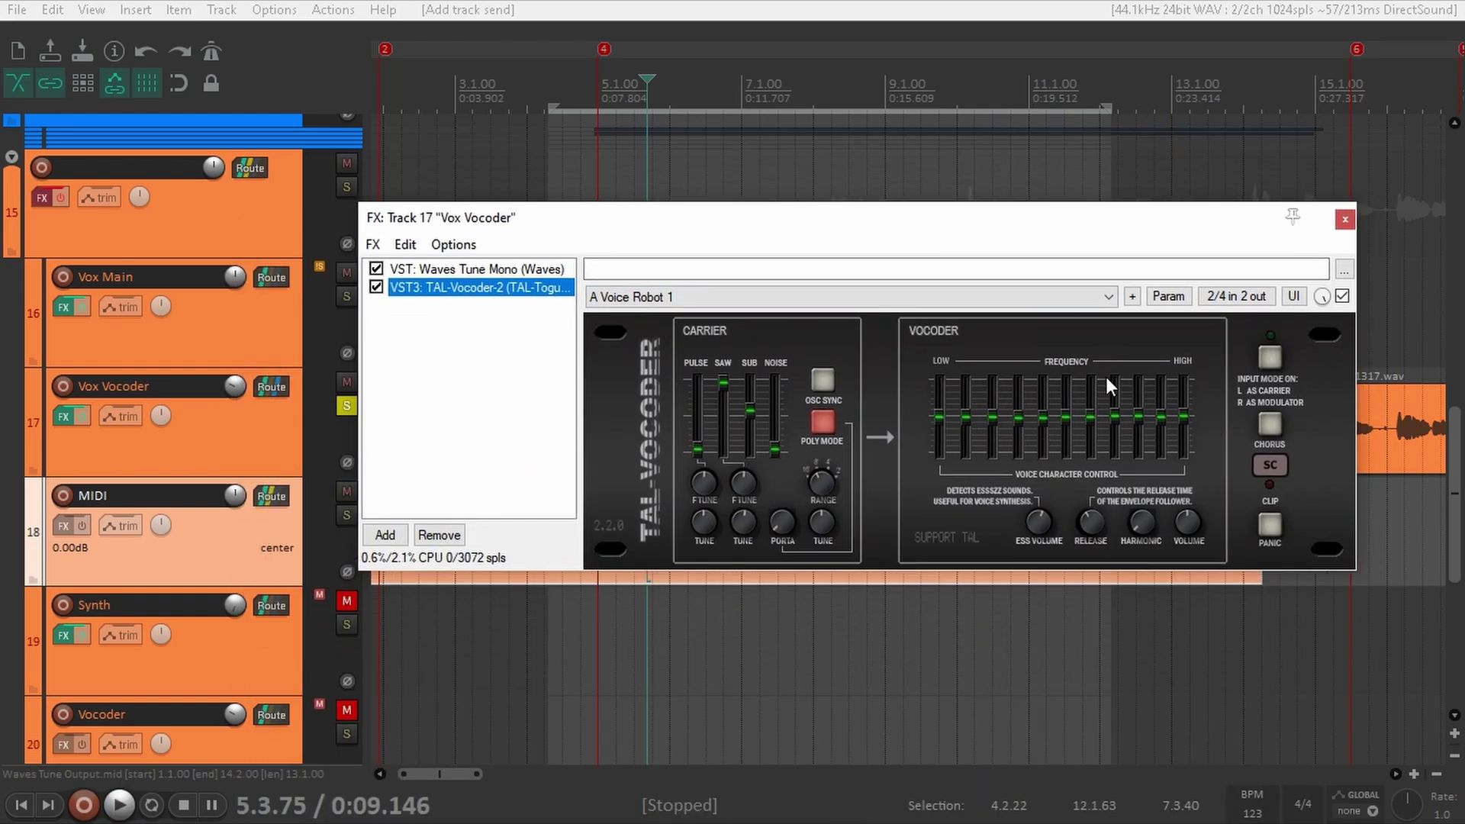
pyautogui.moveTo(1135, 234); pyautogui.dragTo(786, 693)
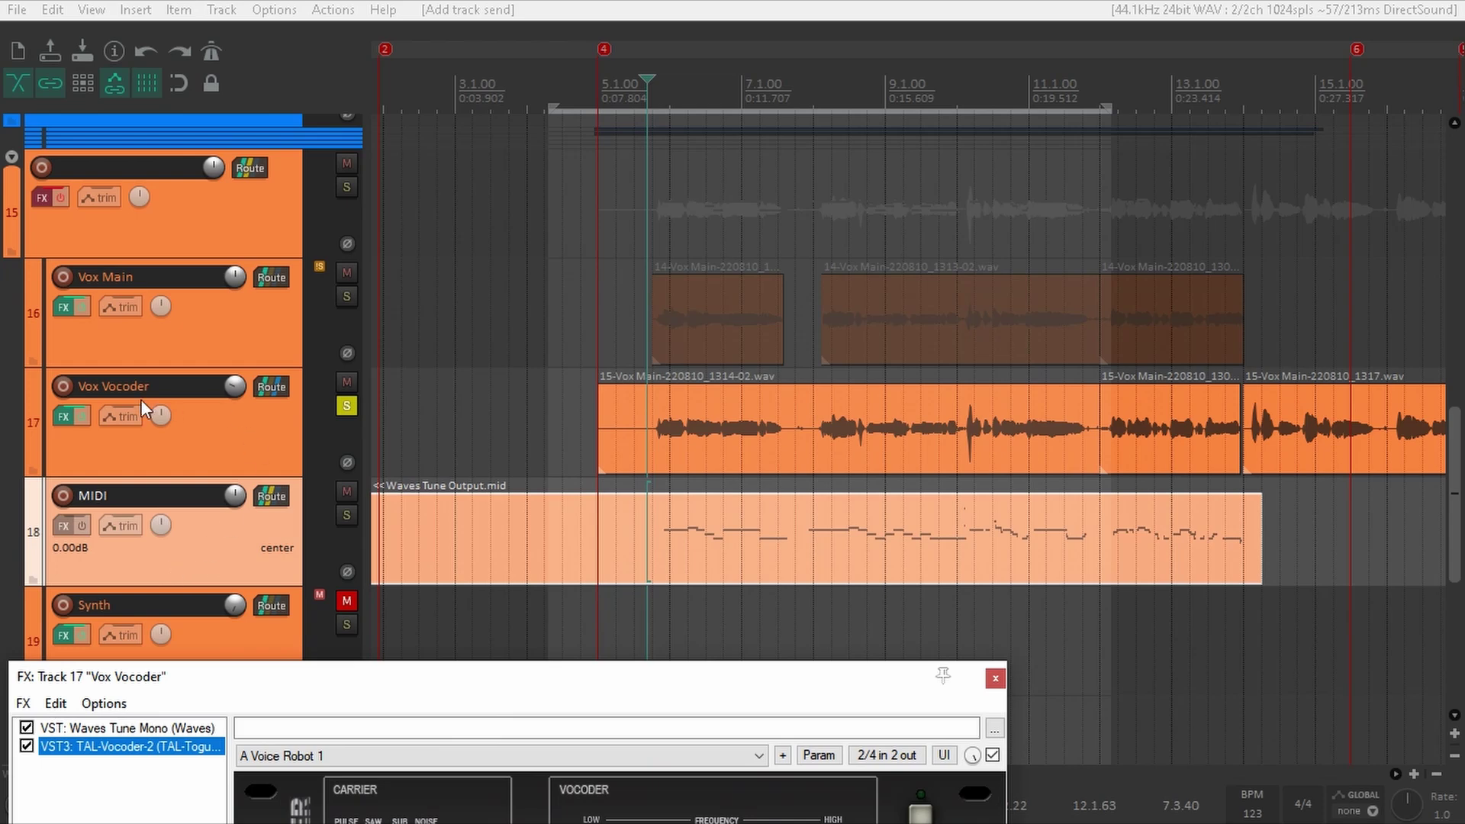
pyautogui.moveTo(474, 690); pyautogui.dragTo(592, 581)
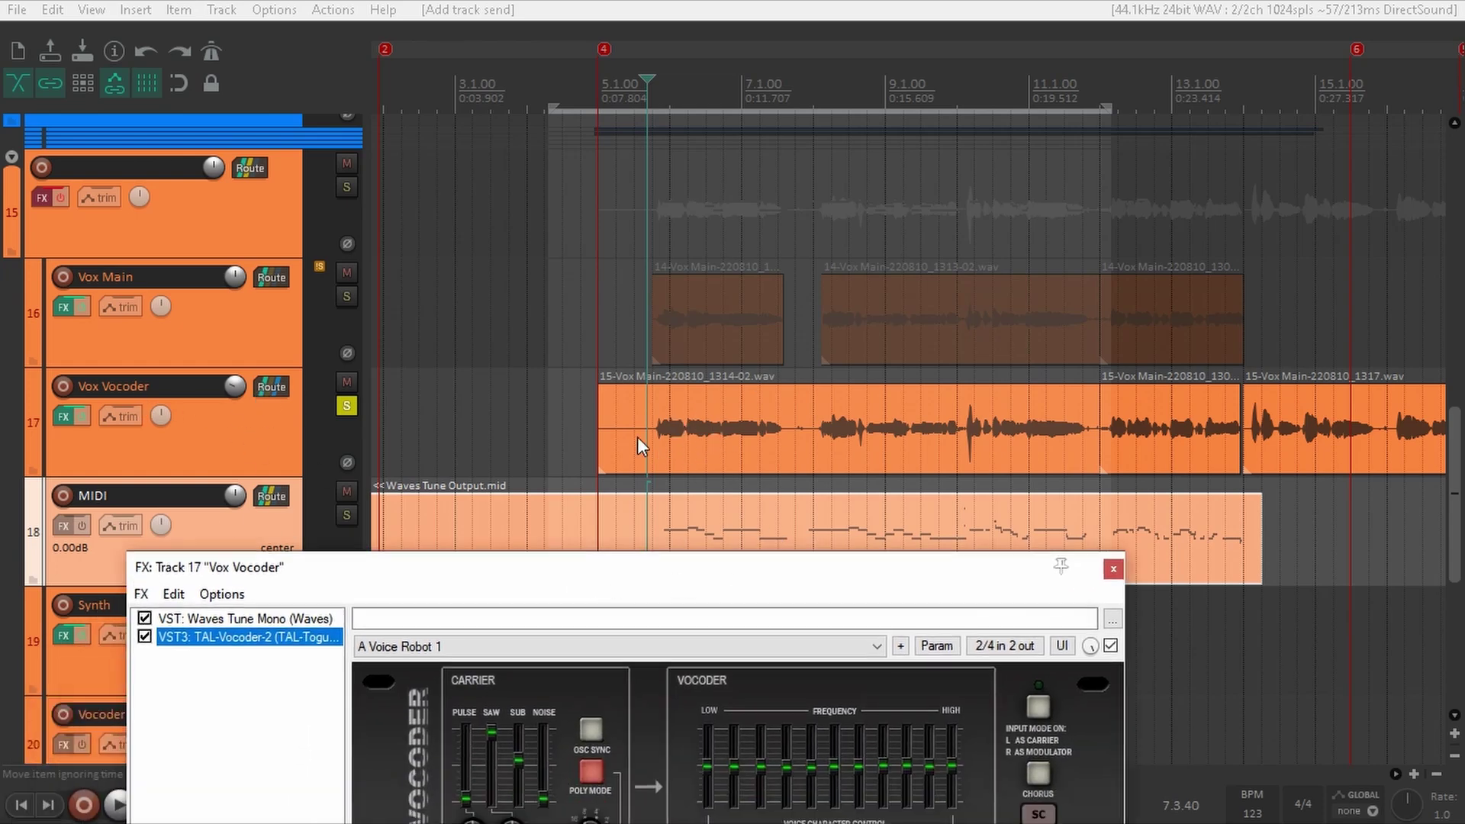
pyautogui.moveTo(711, 580); pyautogui.dragTo(708, 303)
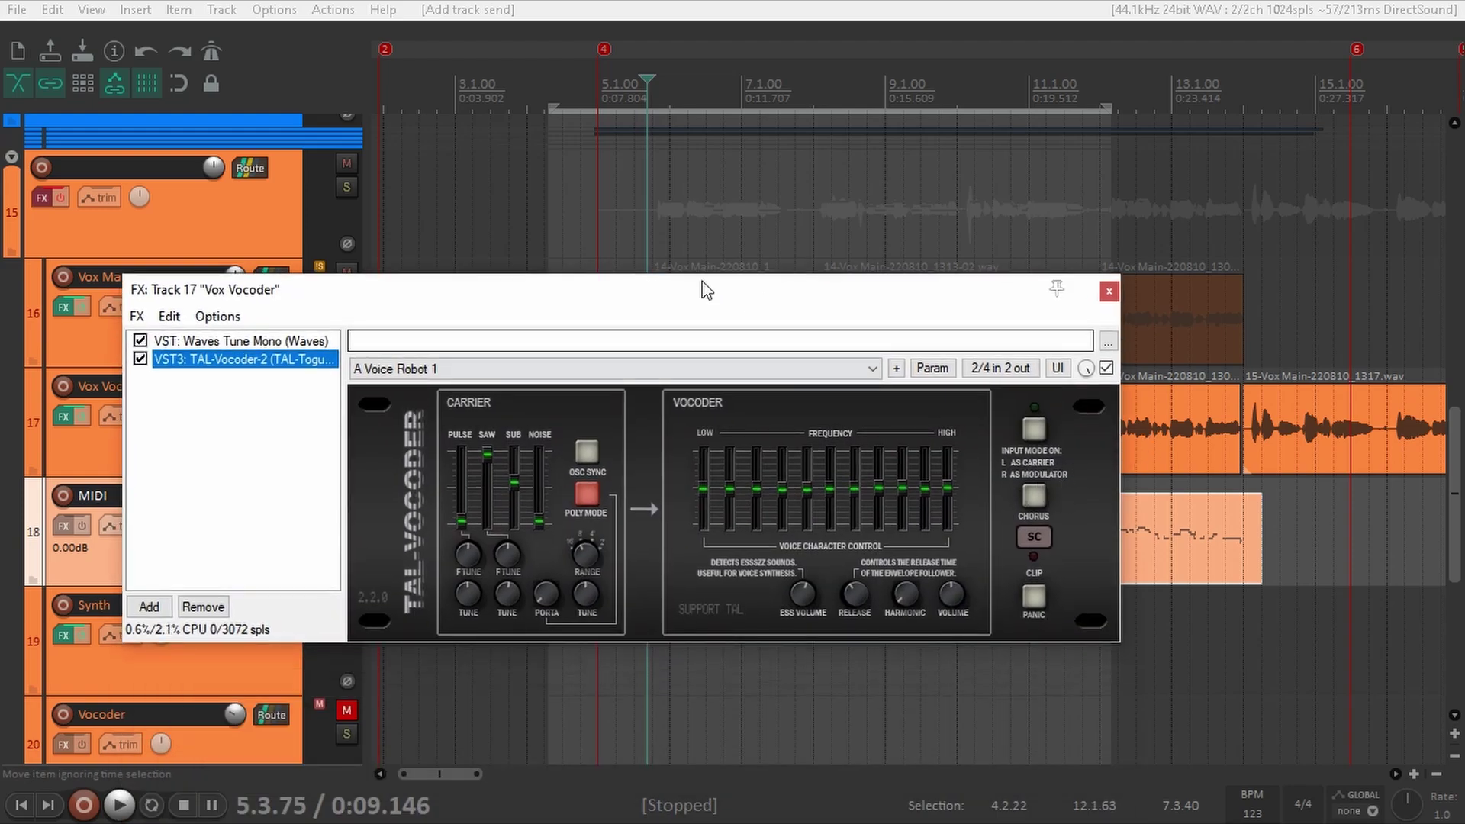
pyautogui.moveTo(643, 300); pyautogui.dragTo(886, 552)
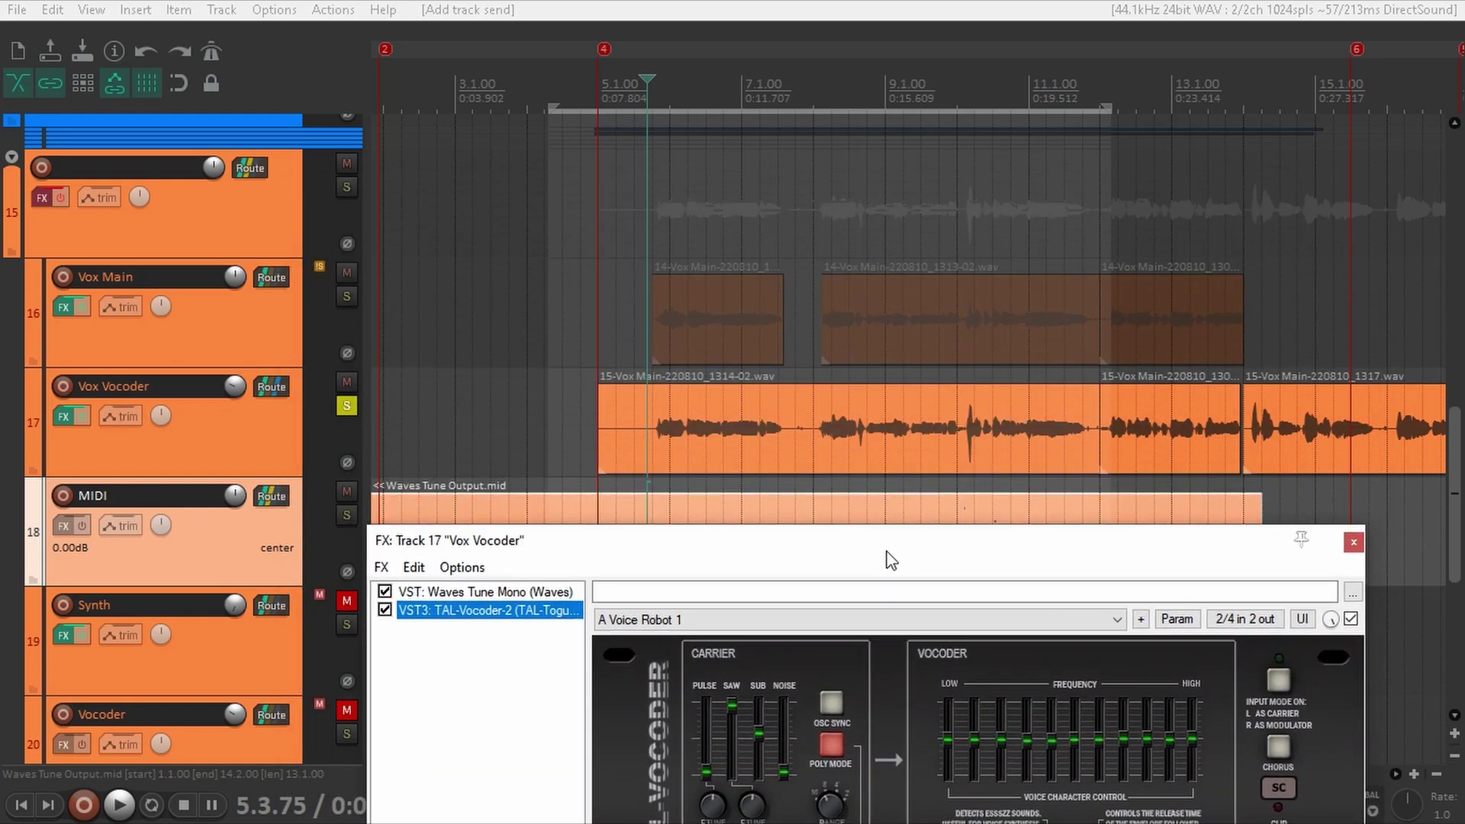
pyautogui.moveTo(891, 560); pyautogui.dragTo(807, 307)
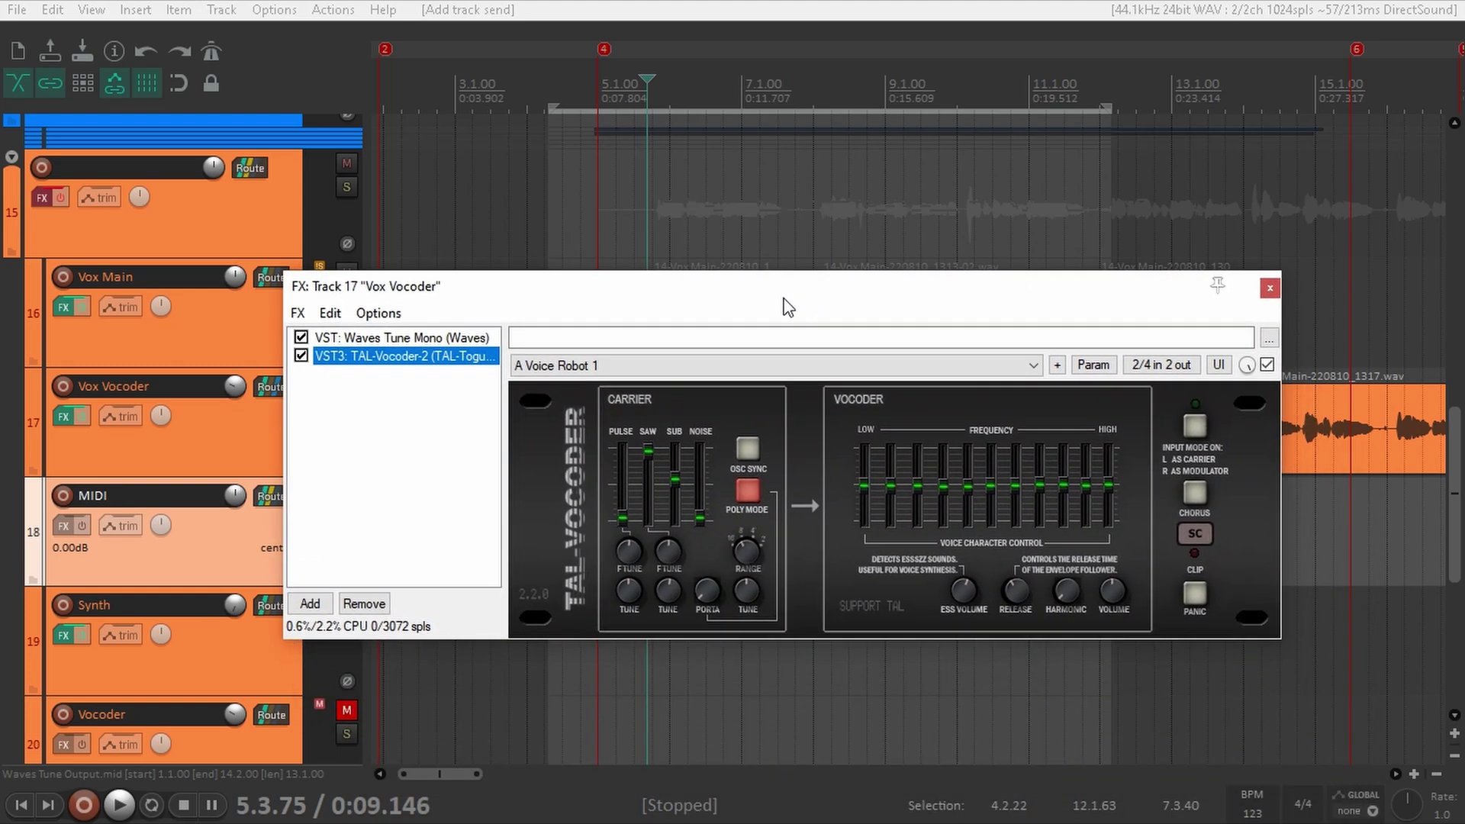
# Step: Try boosting vocoder bands 7 and 9 during playback, then reset both to centre
pyautogui.moveTo(886, 293); pyautogui.dragTo(826, 221)
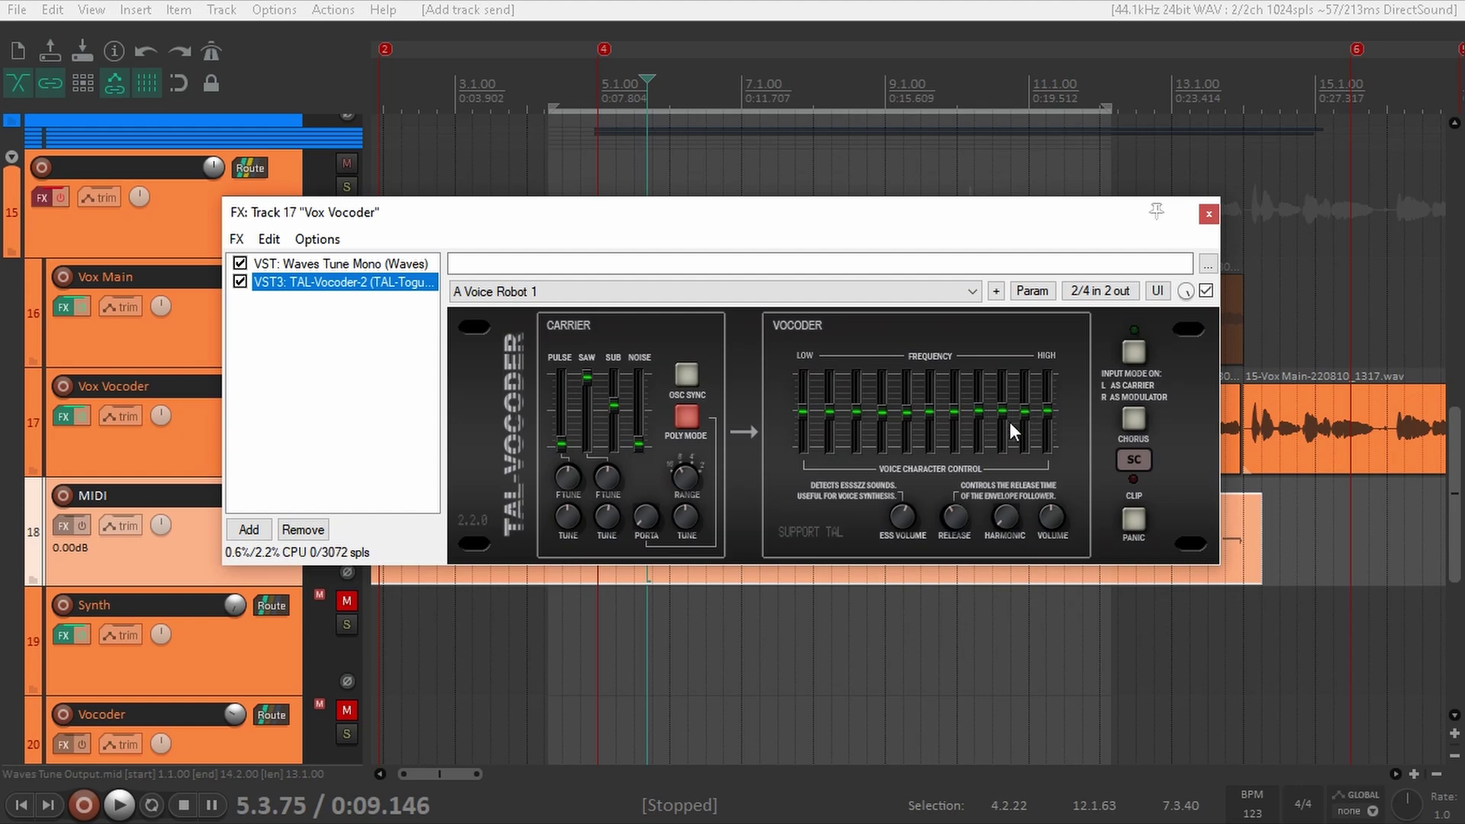
pyautogui.press('space')
pyautogui.moveTo(956, 415); pyautogui.dragTo(949, 262)
pyautogui.moveTo(1001, 415); pyautogui.dragTo(973, 300)
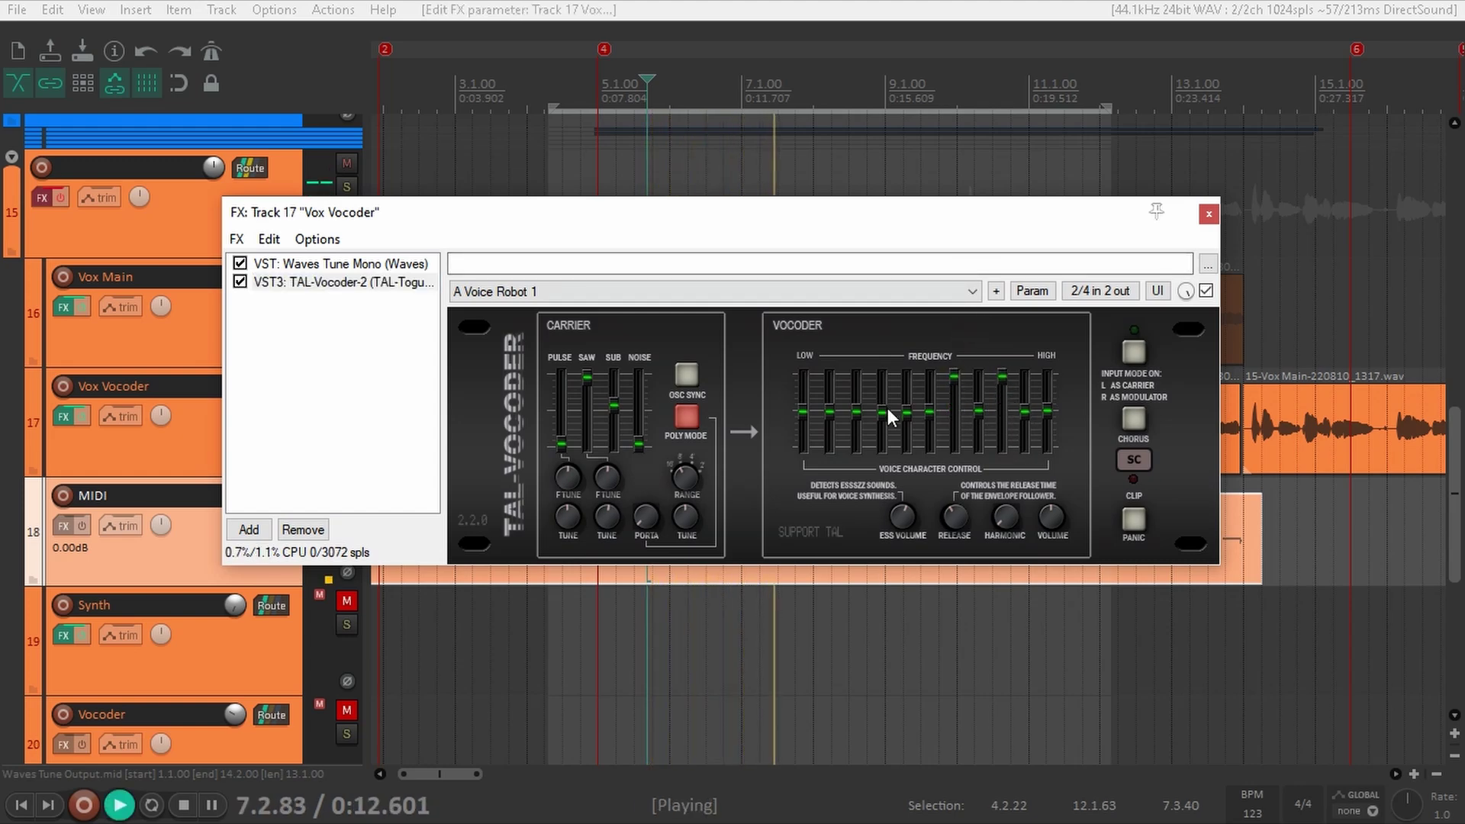
pyautogui.doubleClick(954, 374)
pyautogui.doubleClick(1001, 382)
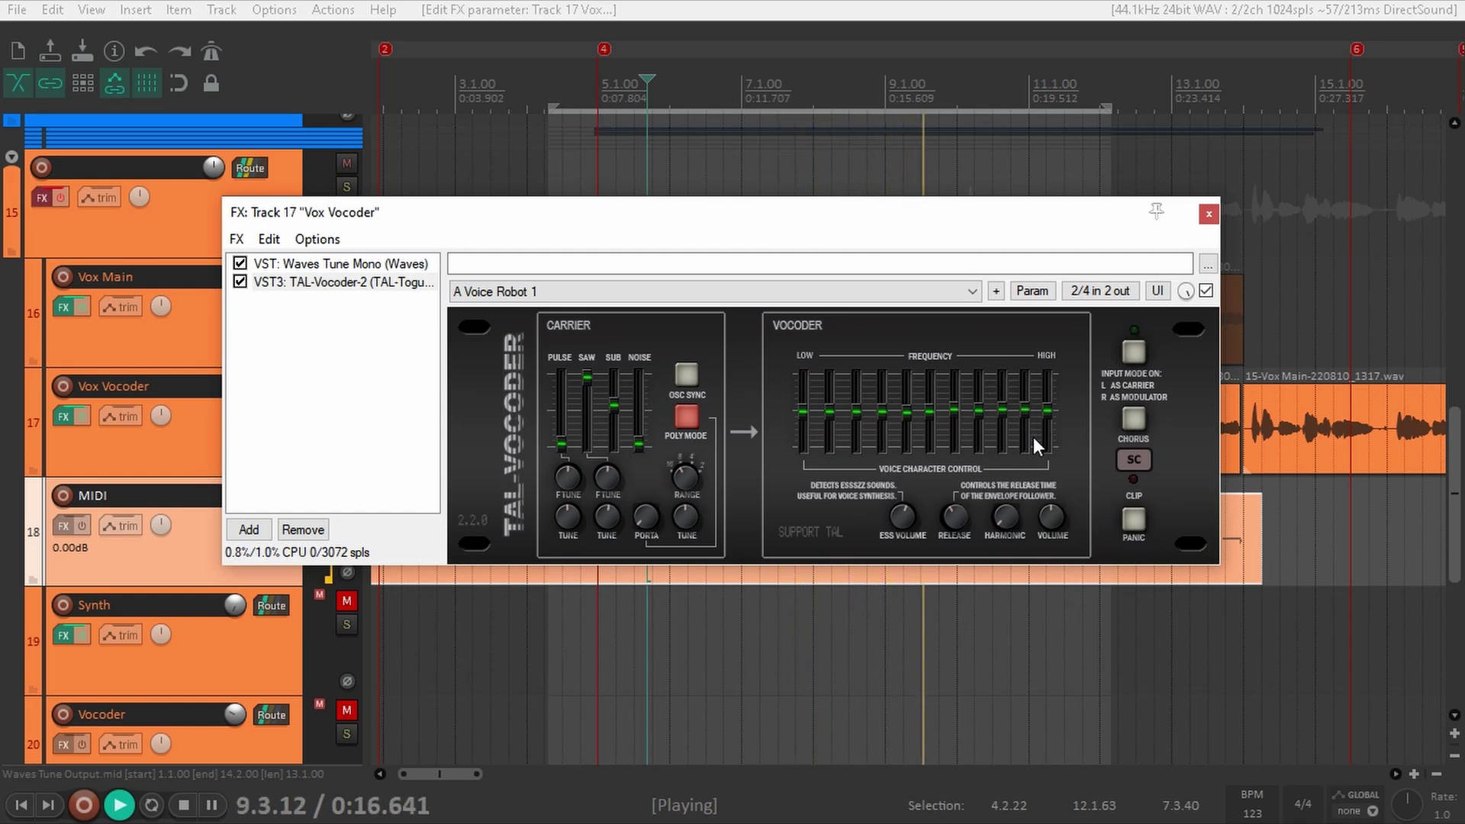
pyautogui.press('space')
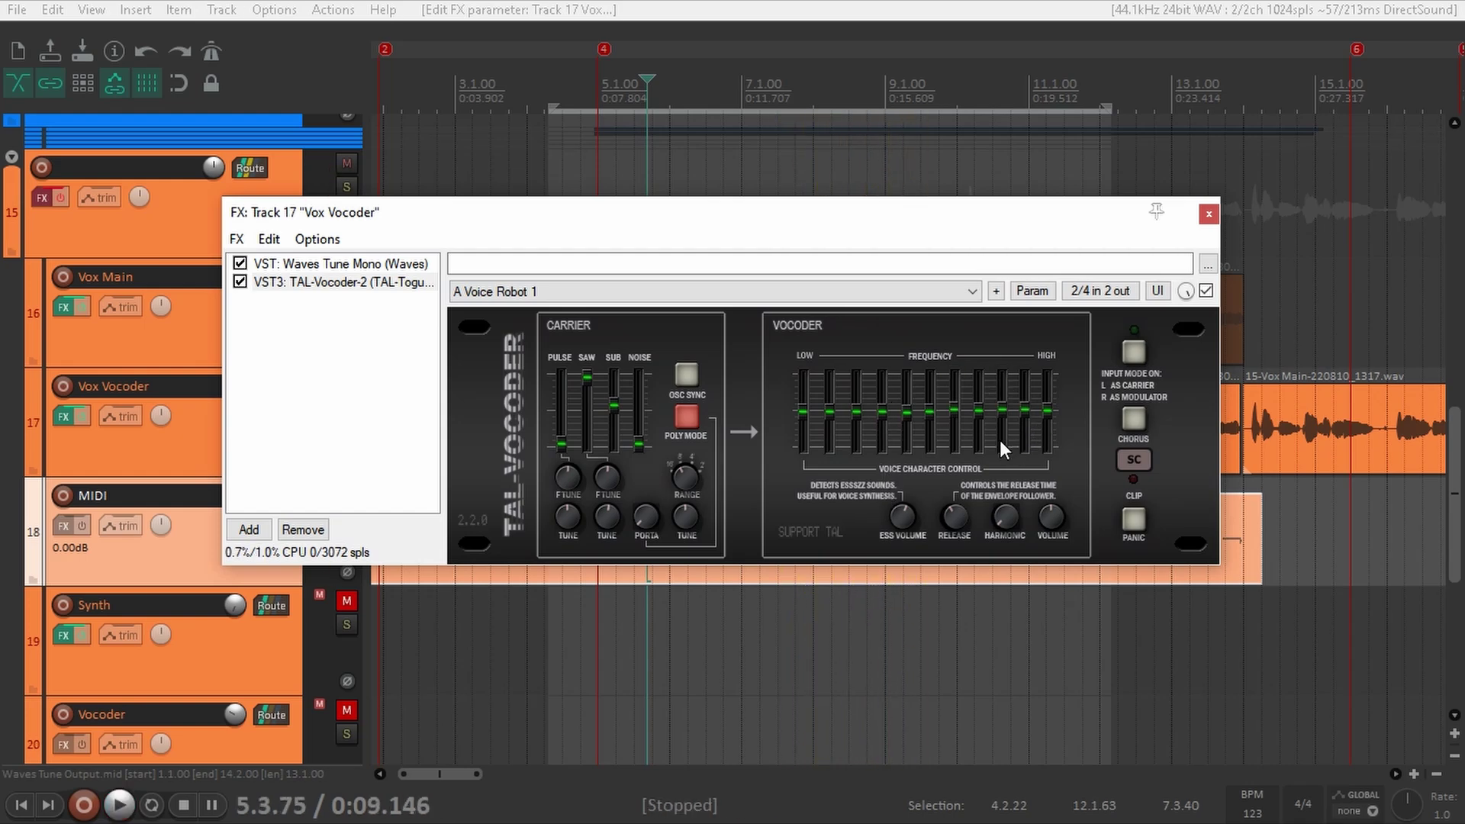
# Step: Switch on TAL-Vocoder's CHORUS while playing back
pyautogui.press('space')
pyautogui.click(1135, 417)
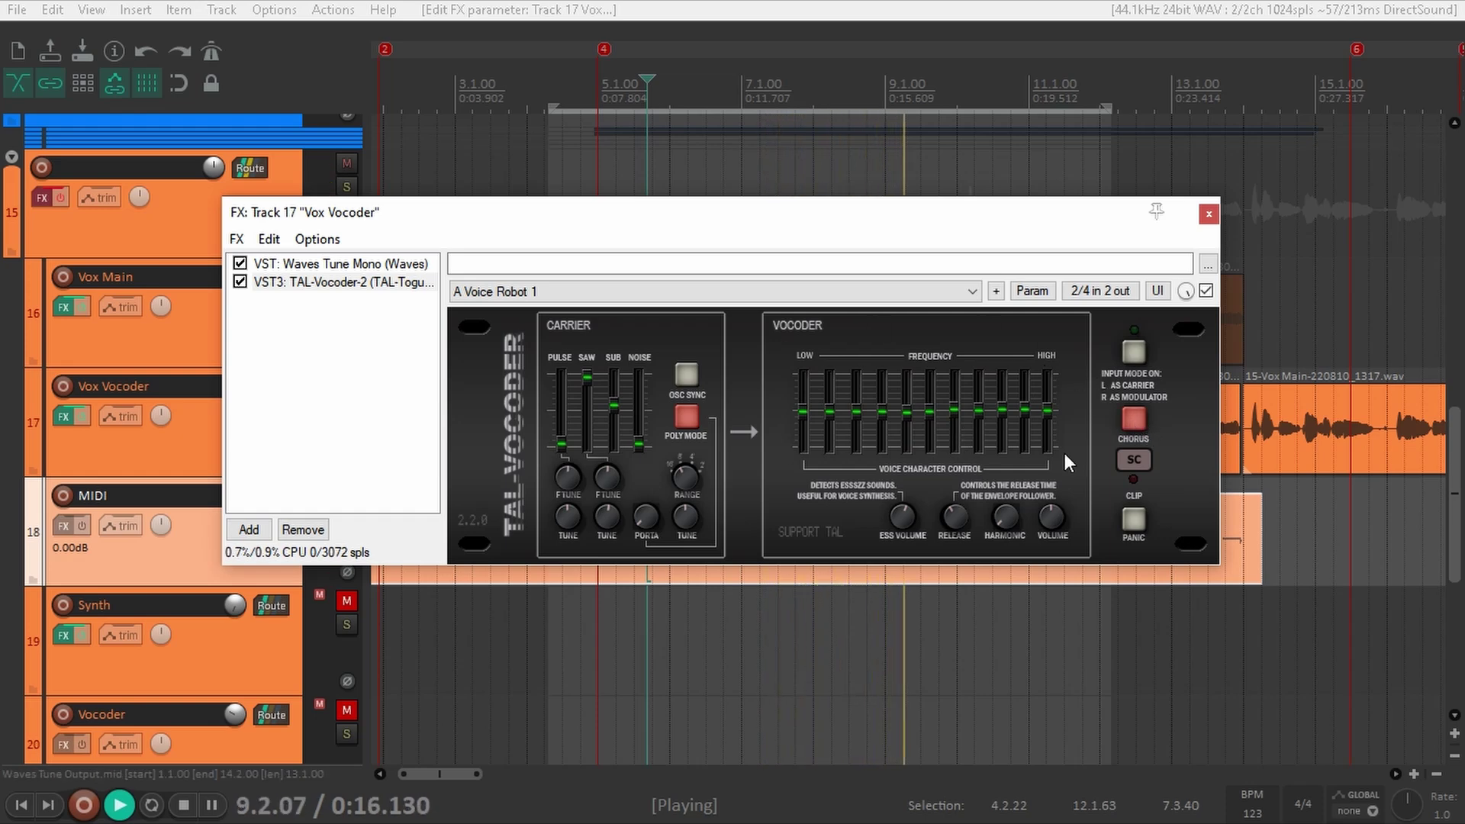
pyautogui.press('space')
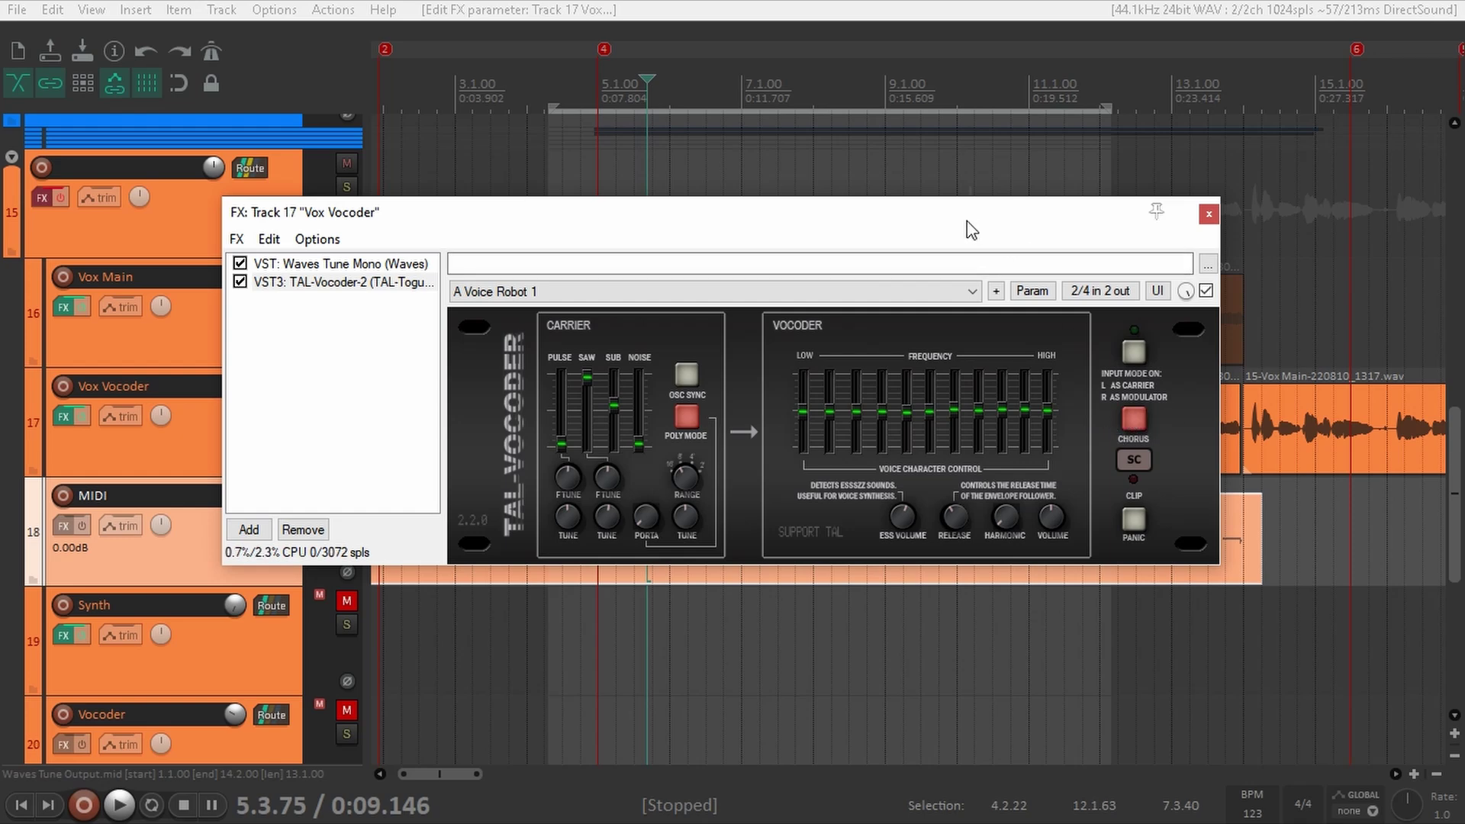
# Step: Play from 5.2.91 and lower the carrier sub oscillator level slightly
pyautogui.click(604, 319)
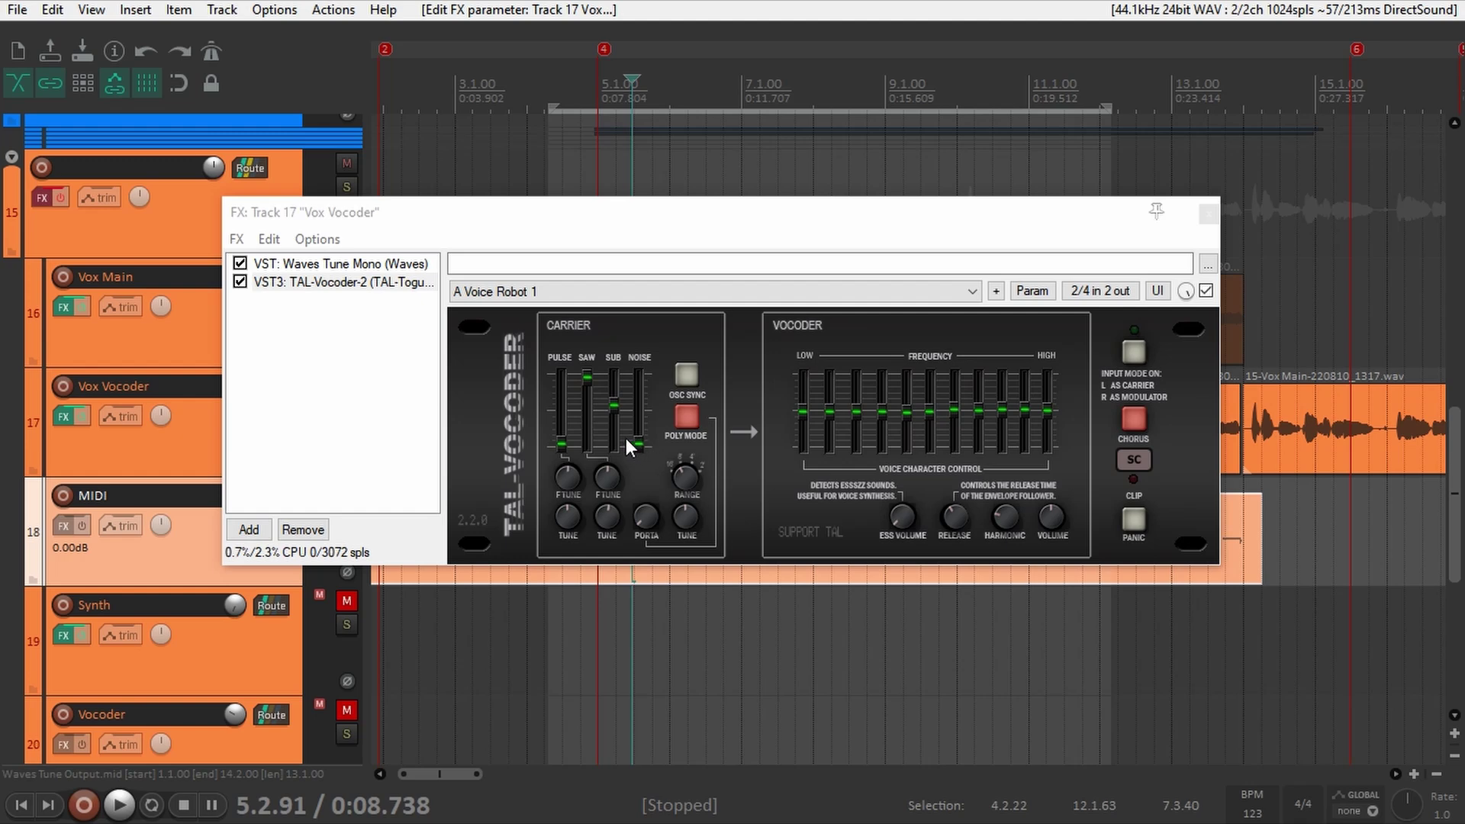
pyautogui.press('space')
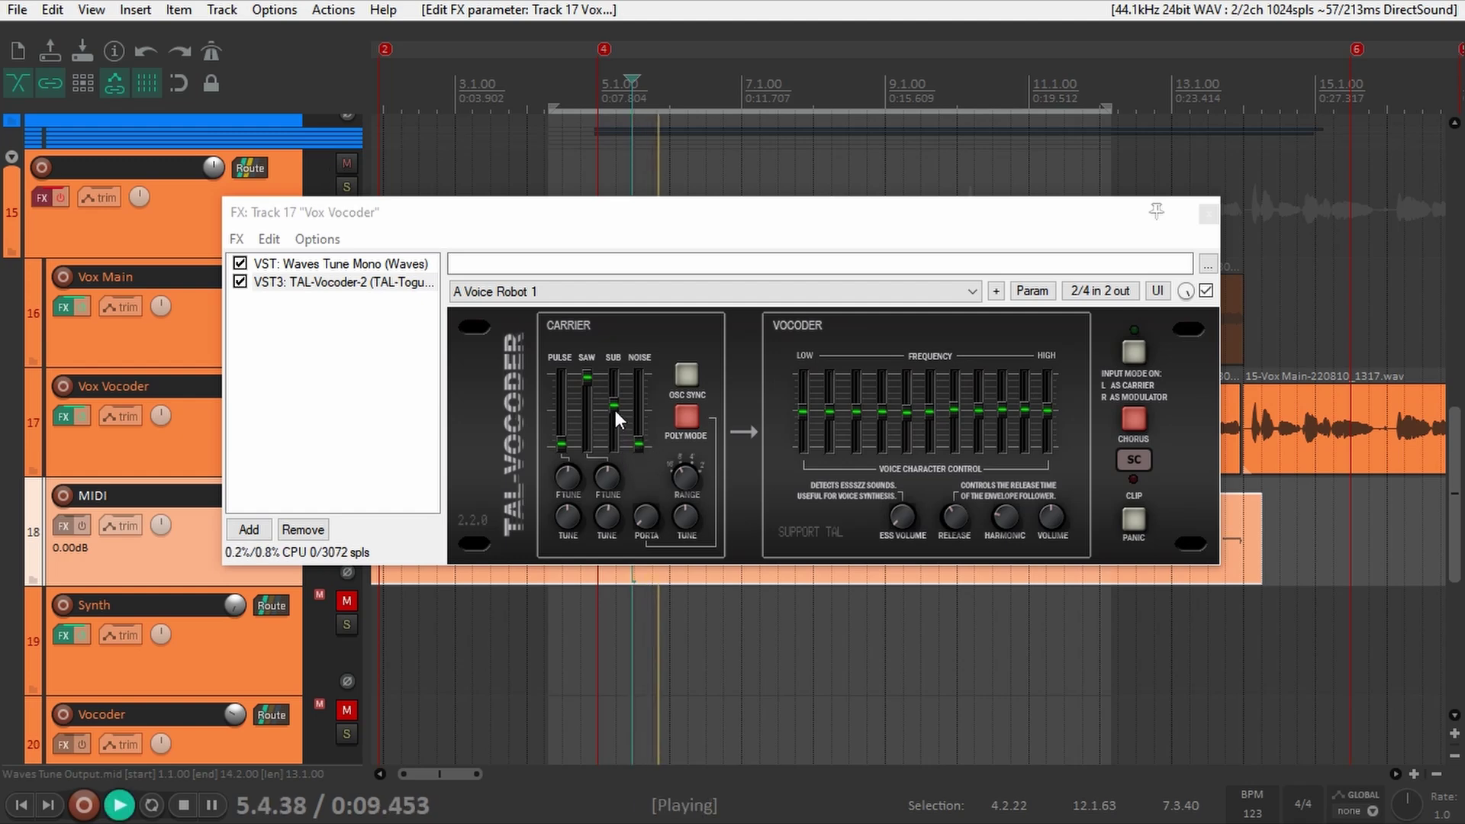
pyautogui.moveTo(613, 408)
pyautogui.mouseDown()
pyautogui.moveTo(611, 441)
pyautogui.moveTo(613, 388)
pyautogui.mouseUp()
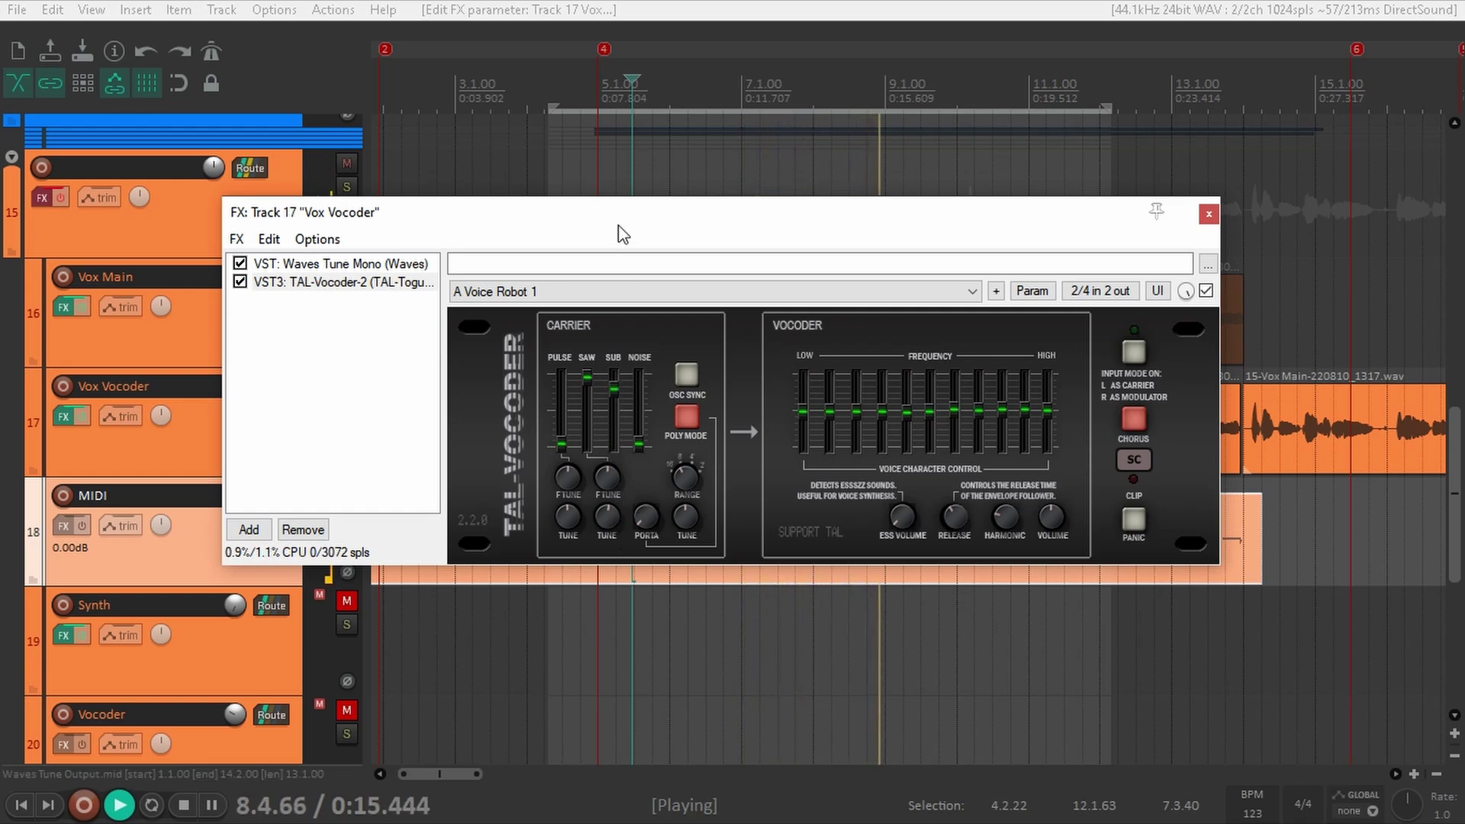
pyautogui.press('space')
pyautogui.press('space')
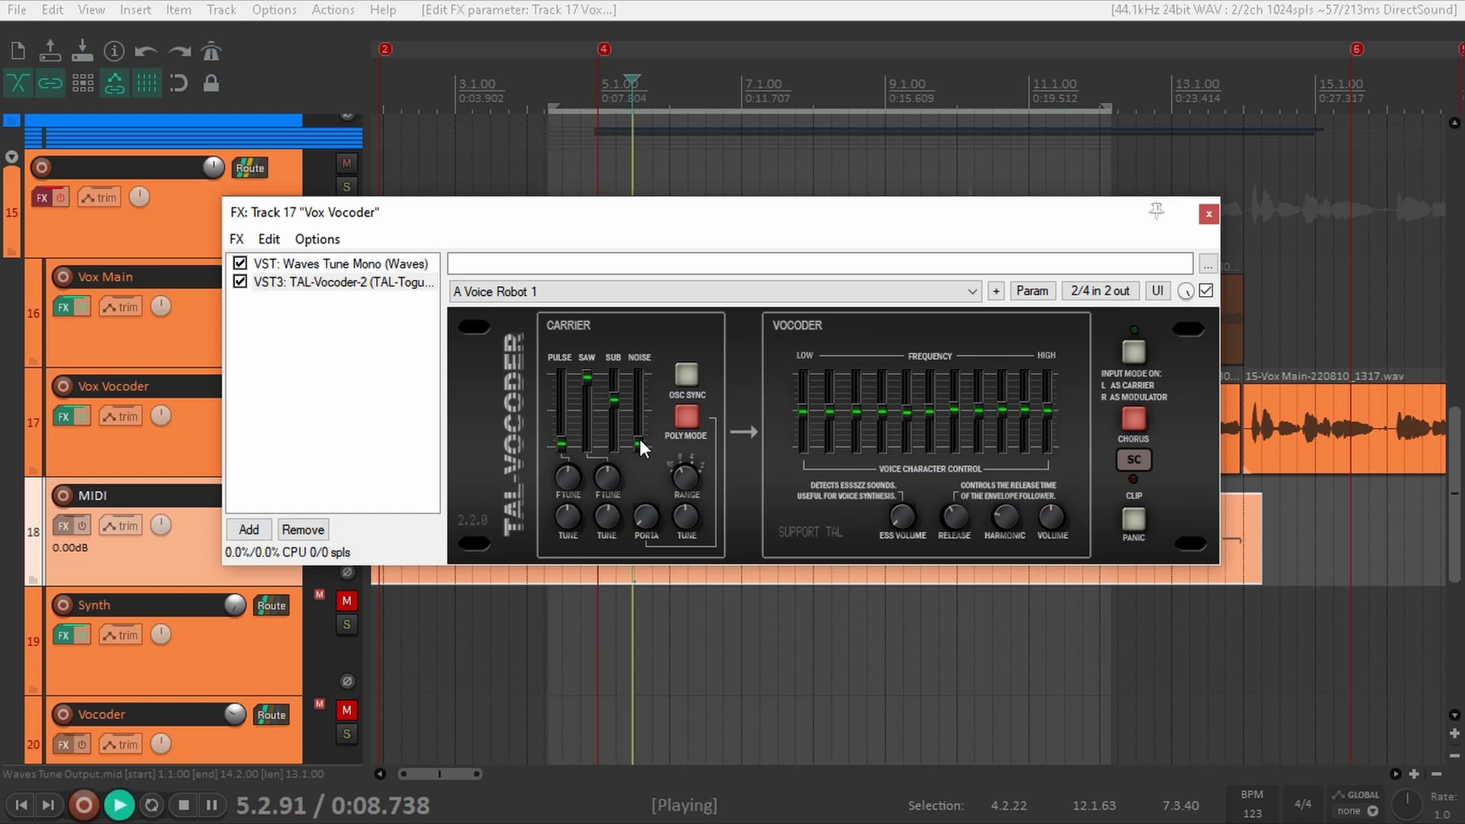
# Step: Lower the carrier noise level after maxing it, audition the vocoded voice, and close the FX window
pyautogui.moveTo(639, 446); pyautogui.dragTo(629, 272)
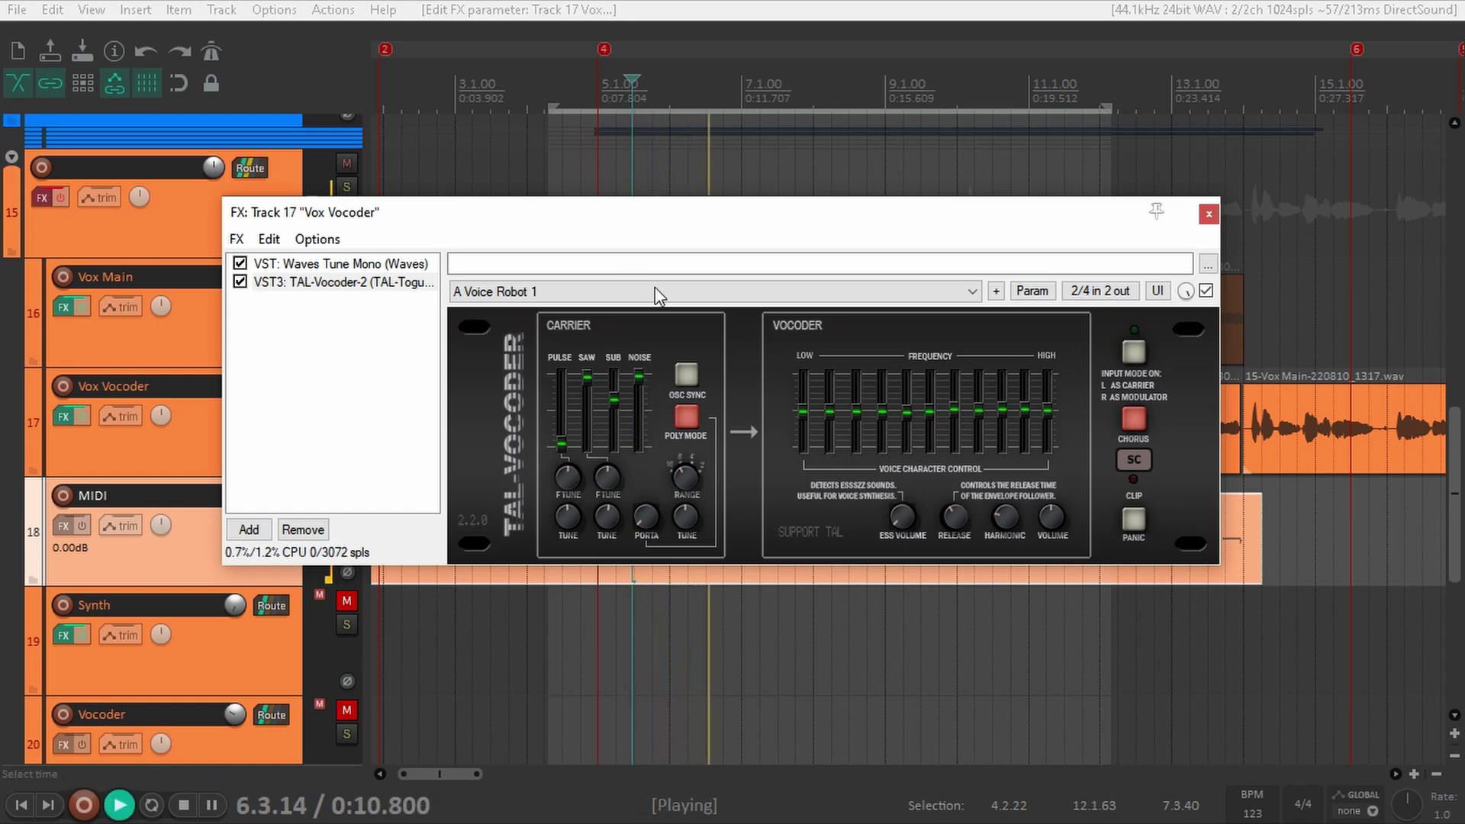
pyautogui.moveTo(638, 375); pyautogui.dragTo(642, 414)
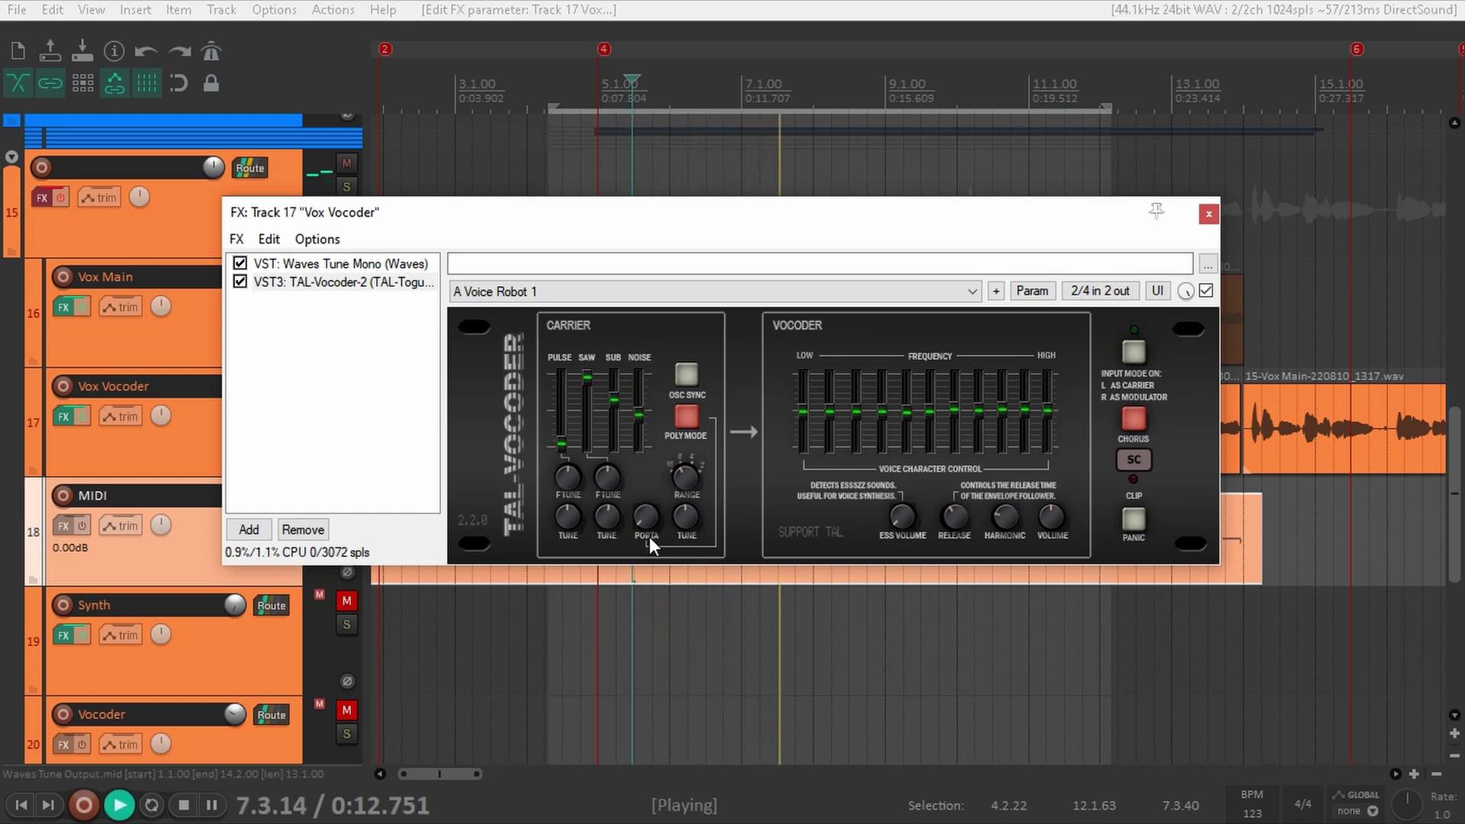
pyautogui.press('space')
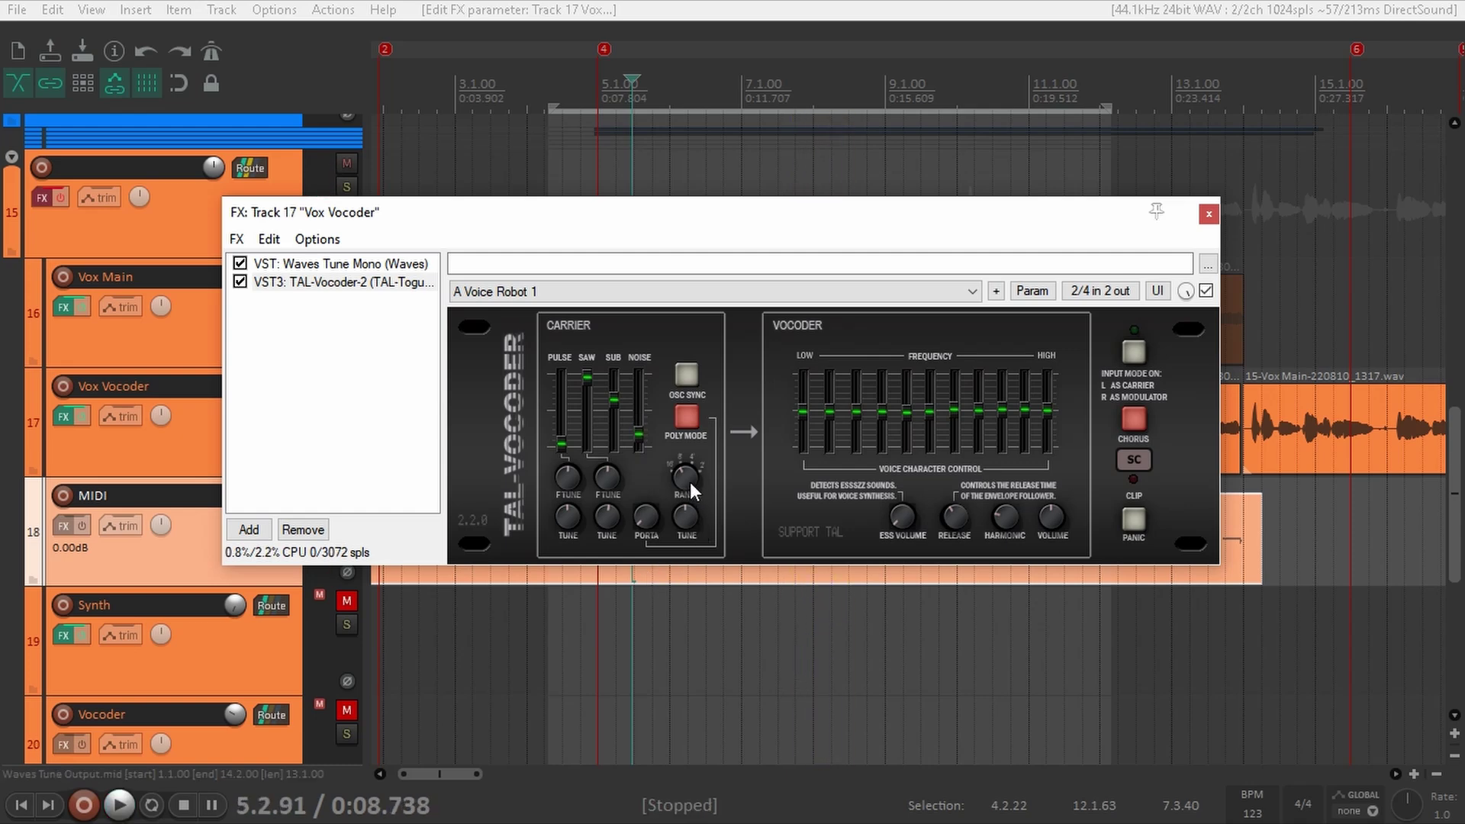
pyautogui.press('space')
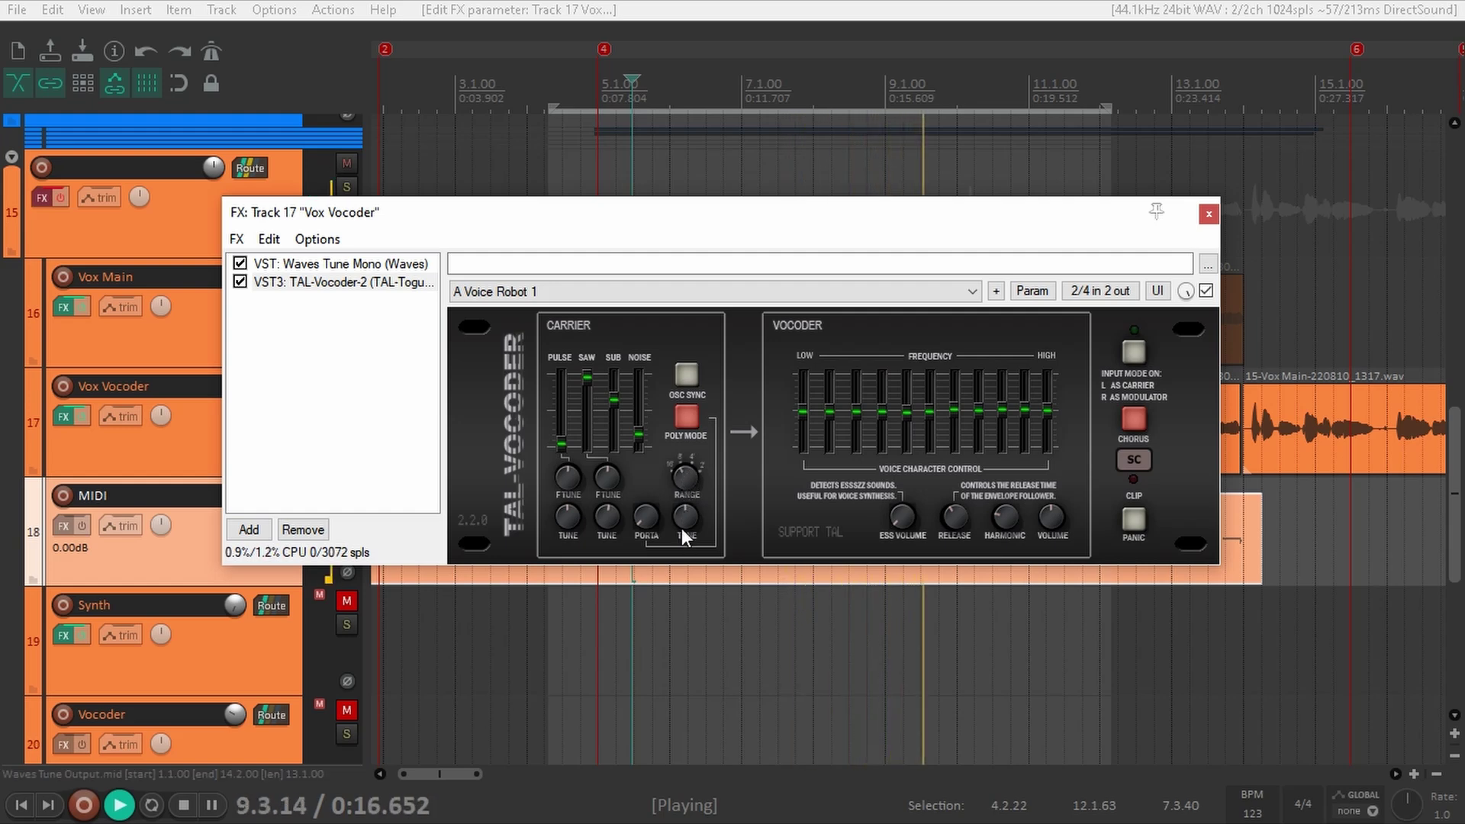
pyautogui.press('space')
pyautogui.press('space')
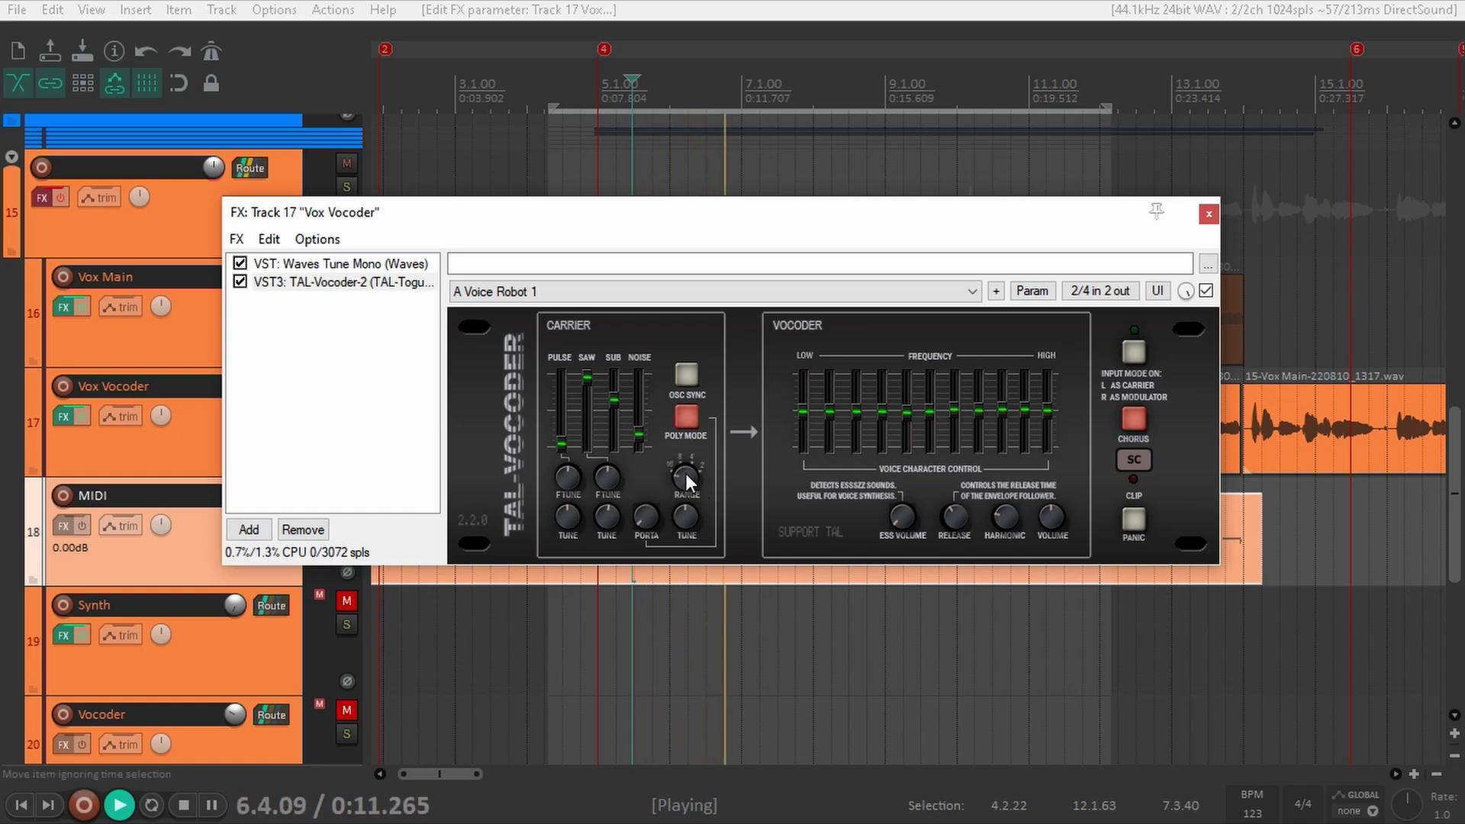
pyautogui.press('space')
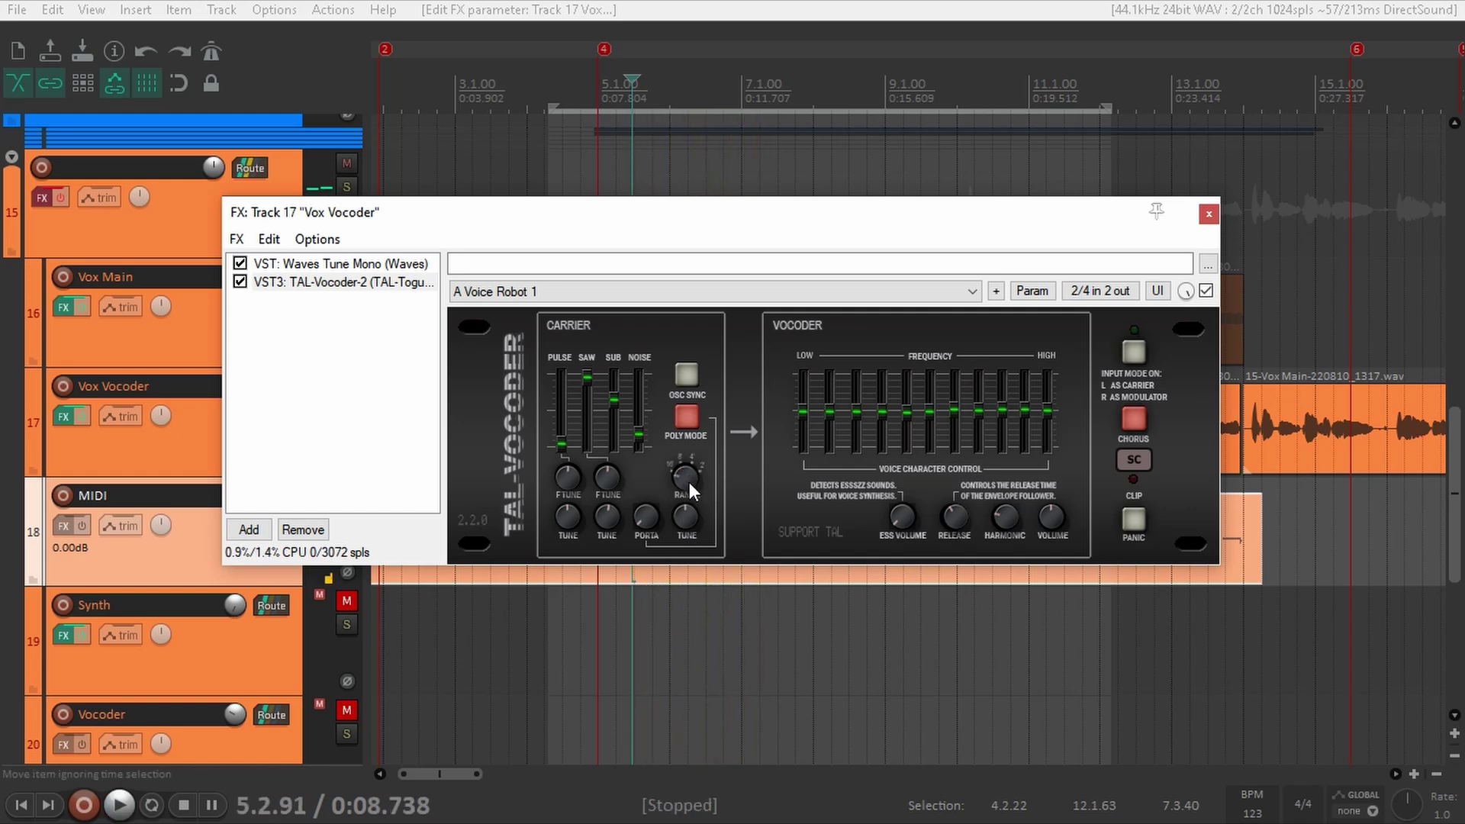
pyautogui.click(1209, 215)
# Step: Solo Vox Main alongside Vox Vocoder and raise Vox Vocoder's volume to -12.4 dB, auditioning the balance
pyautogui.click(647, 96)
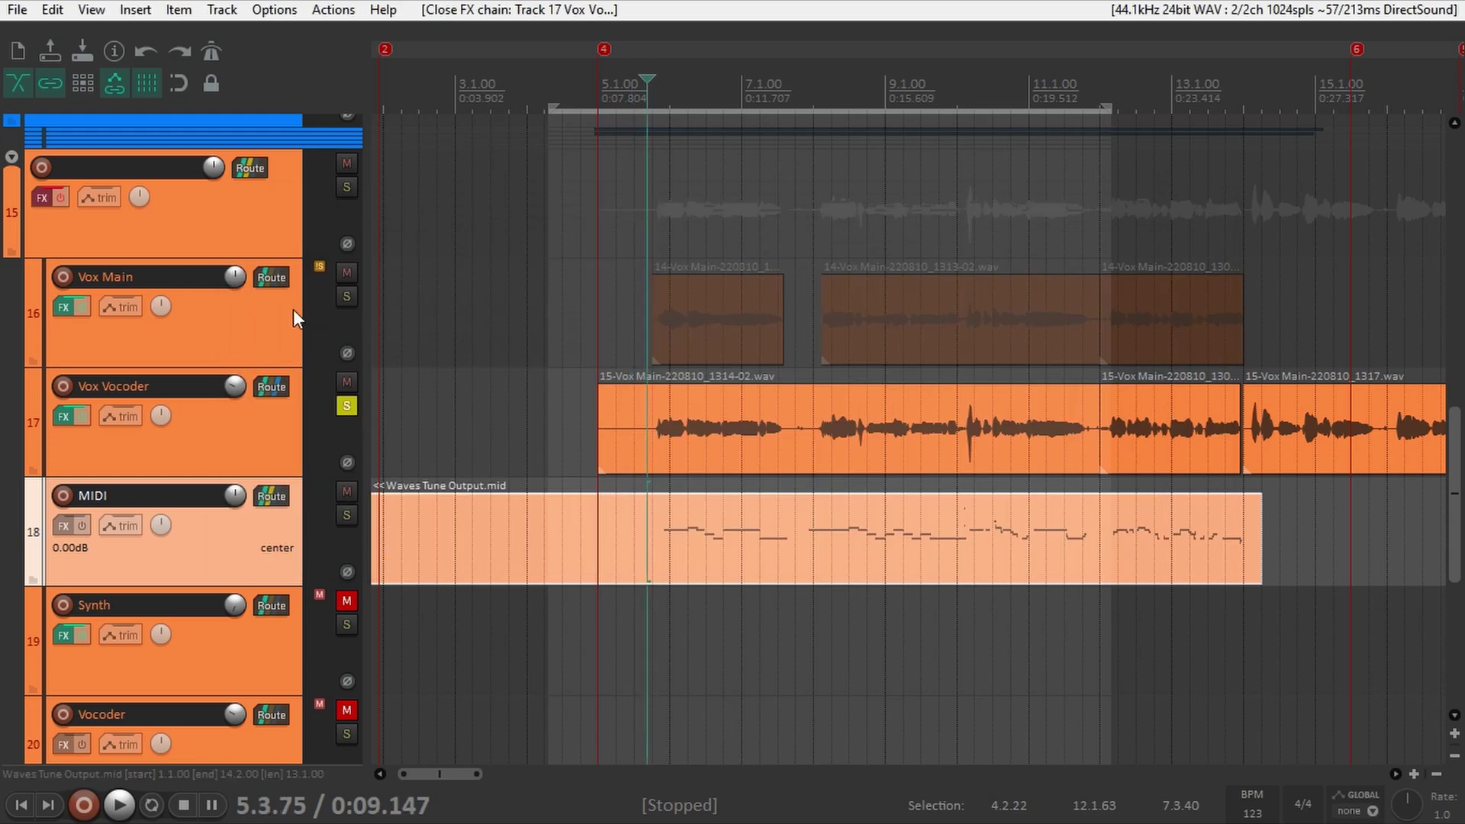
pyautogui.click(345, 298)
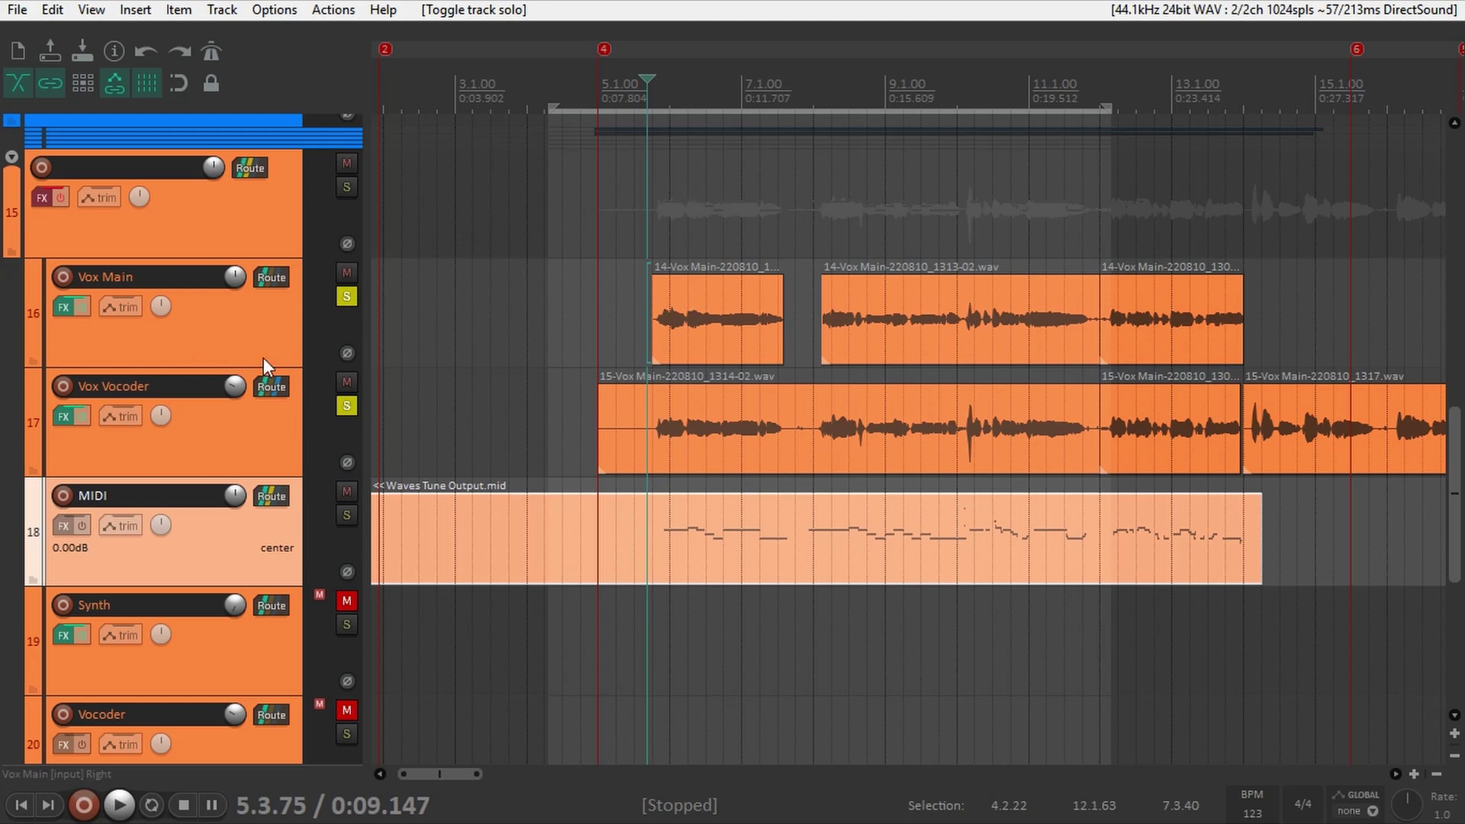
pyautogui.moveTo(229, 392)
pyautogui.mouseDown()
pyautogui.moveTo(244, 345)
pyautogui.moveTo(237, 383)
pyautogui.mouseUp()
pyautogui.press('space')
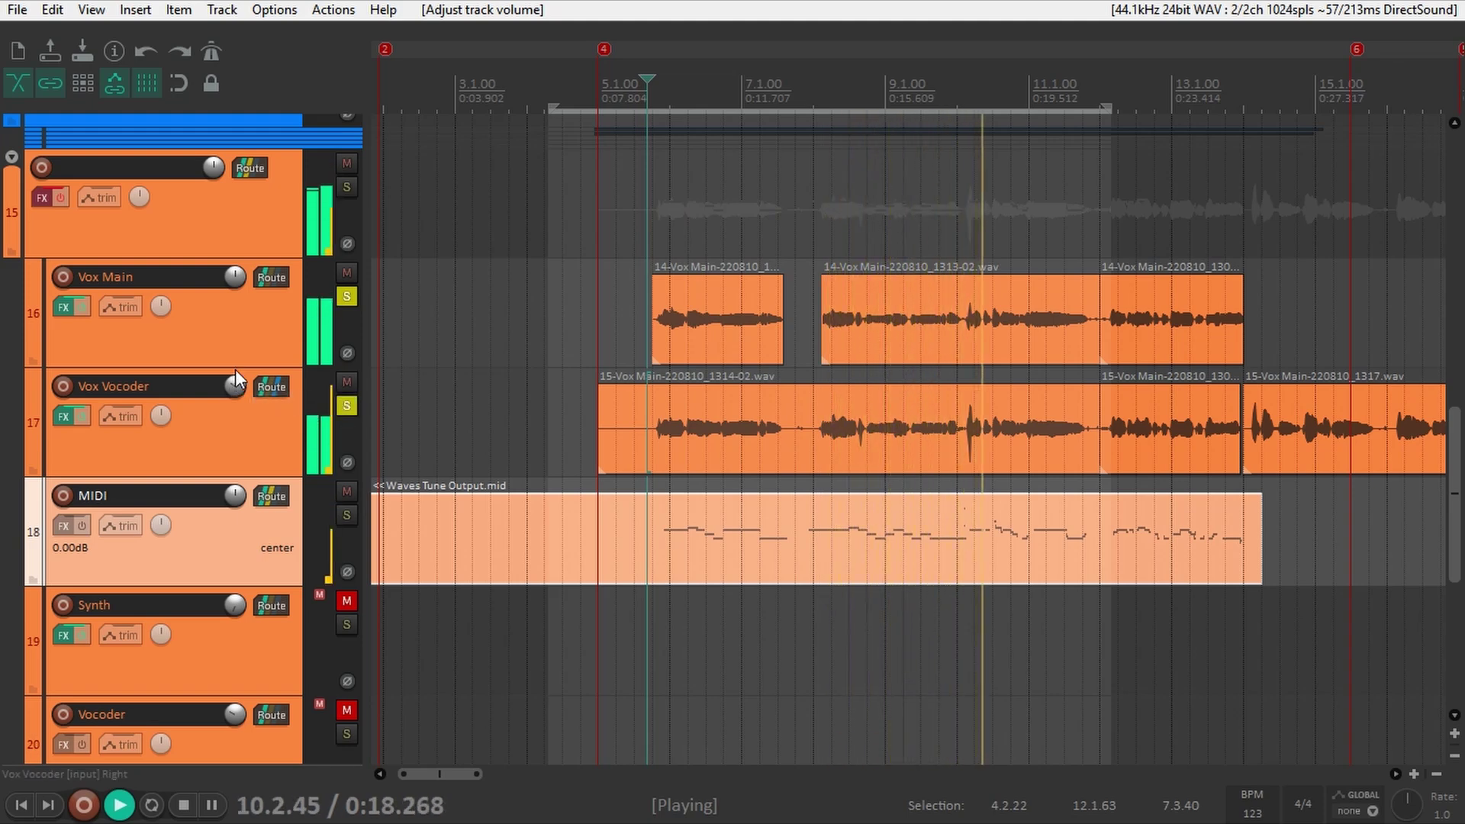
pyautogui.press('space')
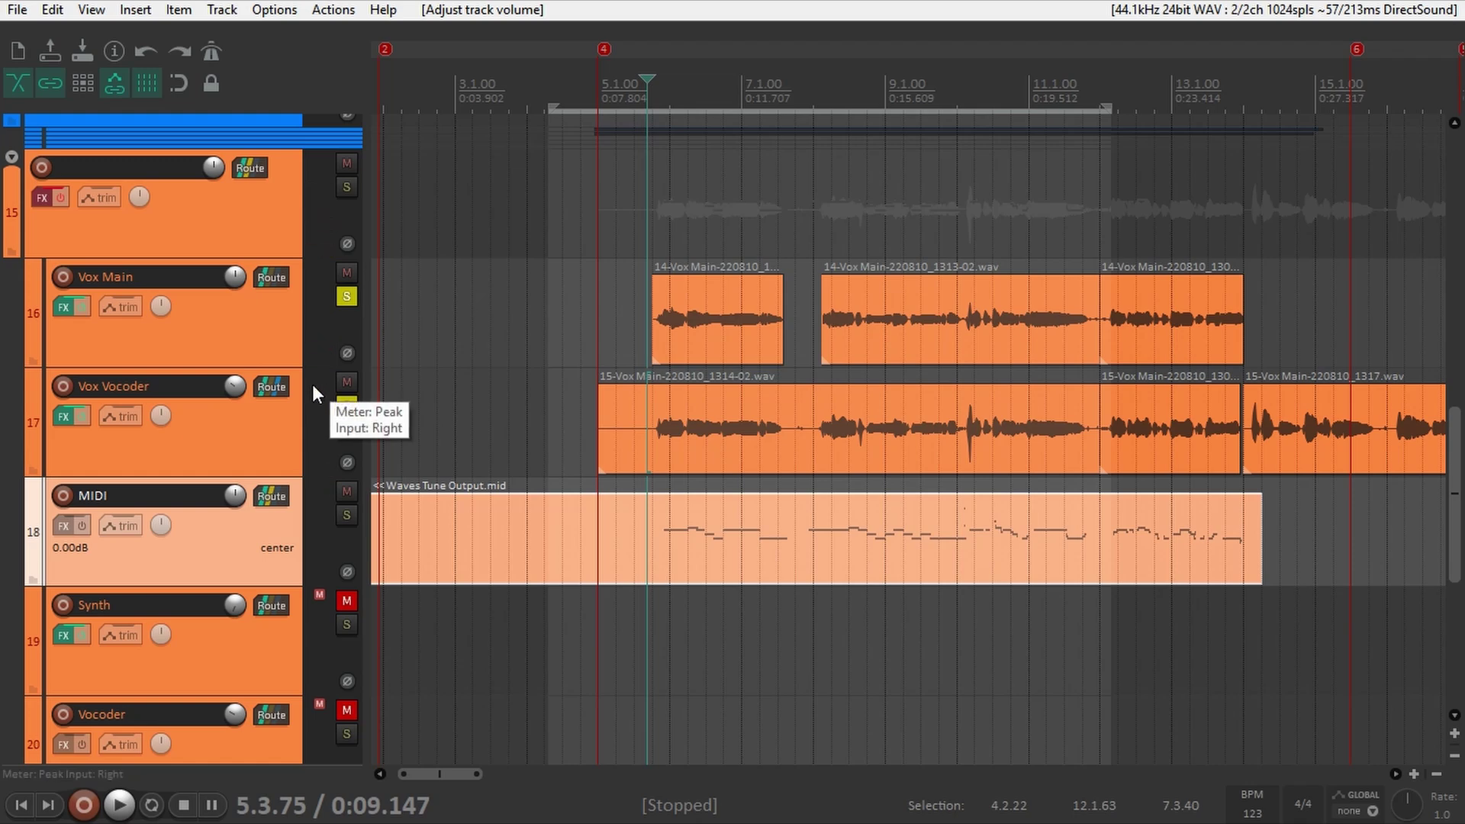
pyautogui.scroll(-1, 313, 383)
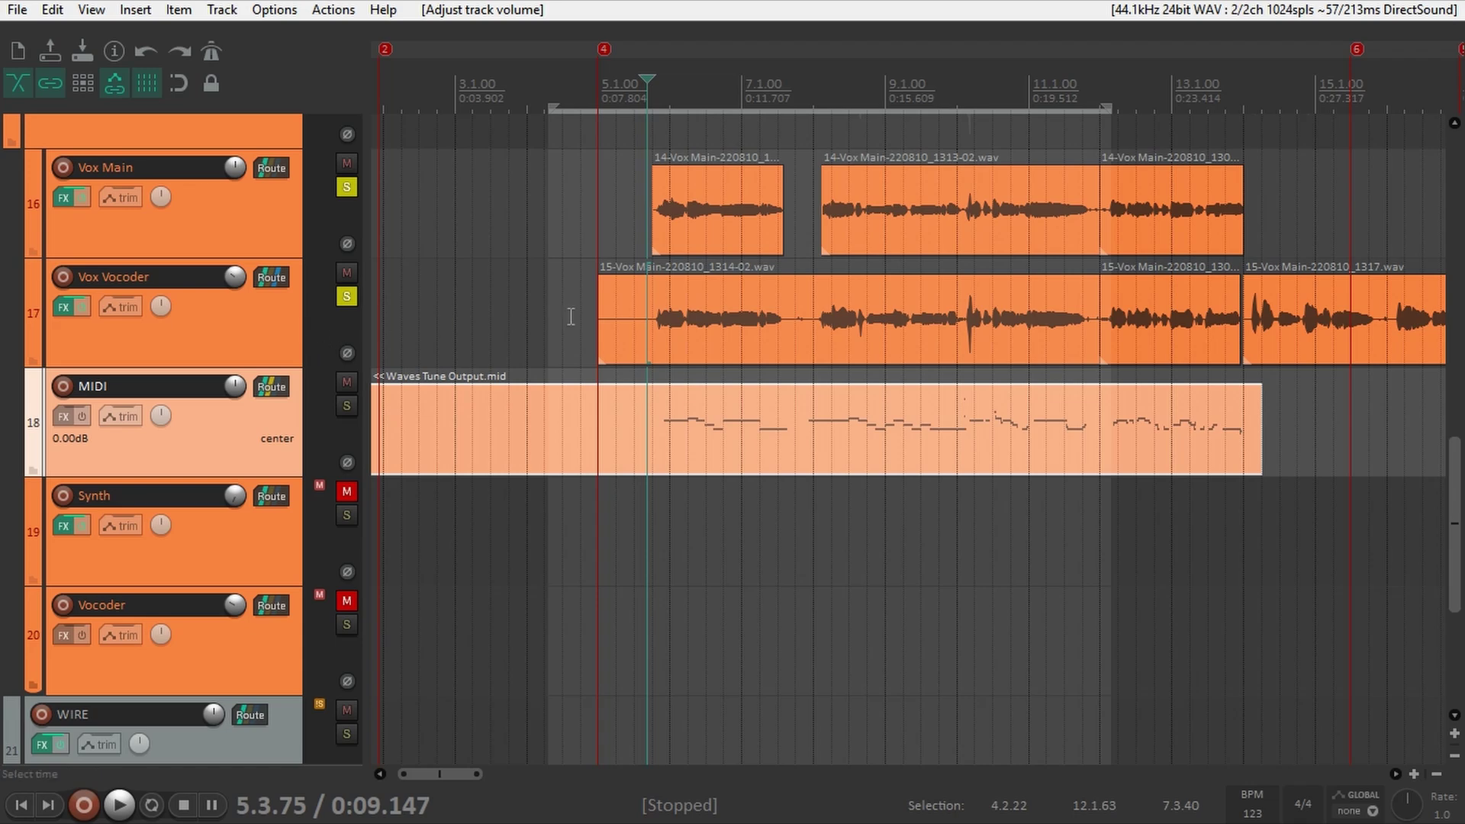
# Step: Unsolo Vox Main, check the Synth's Vital plugin, and try moving the Waves Tune Output.mid item
pyautogui.click(222, 547)
pyautogui.click(343, 189)
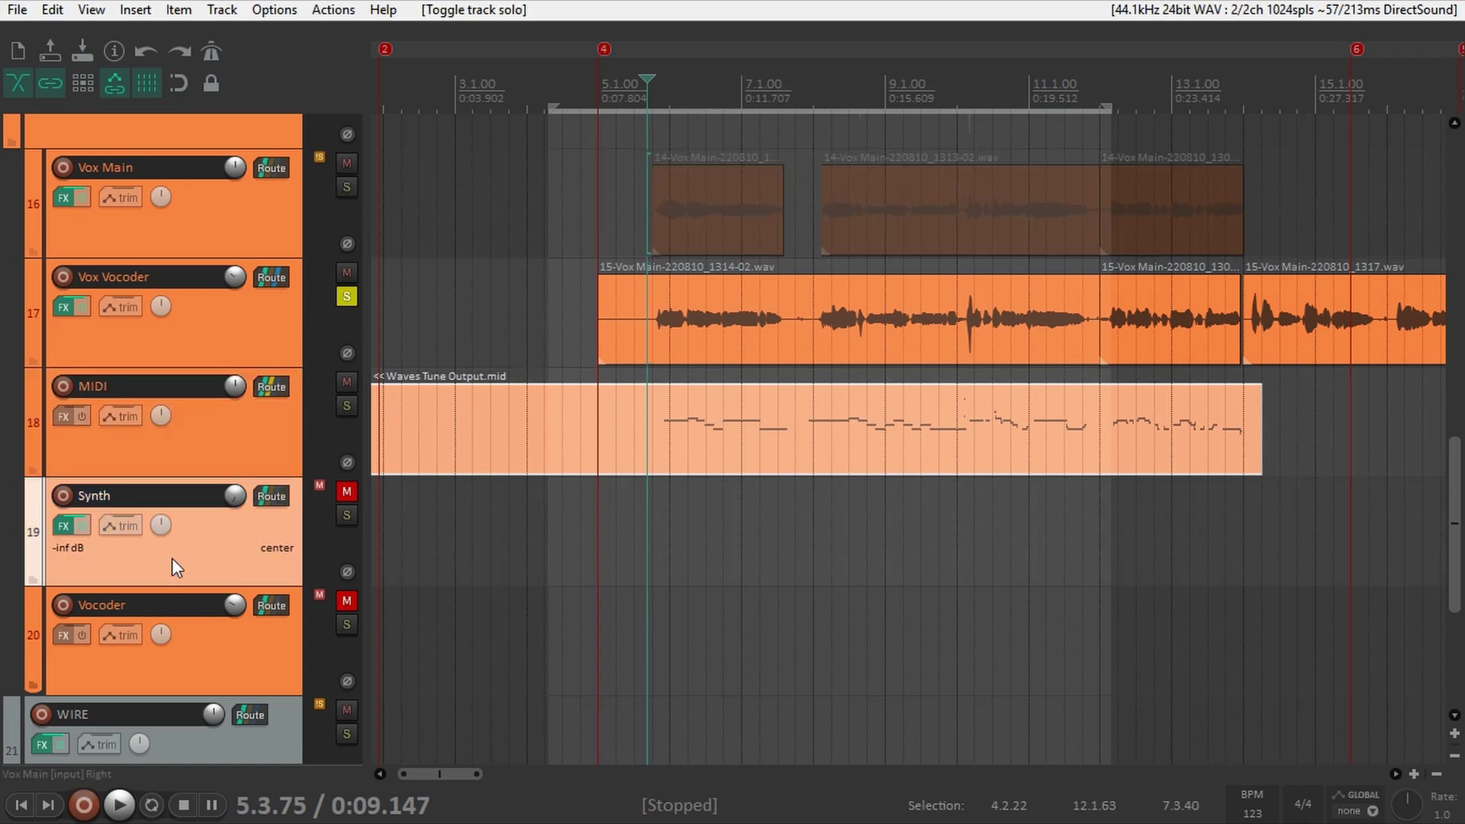
pyautogui.click(55, 526)
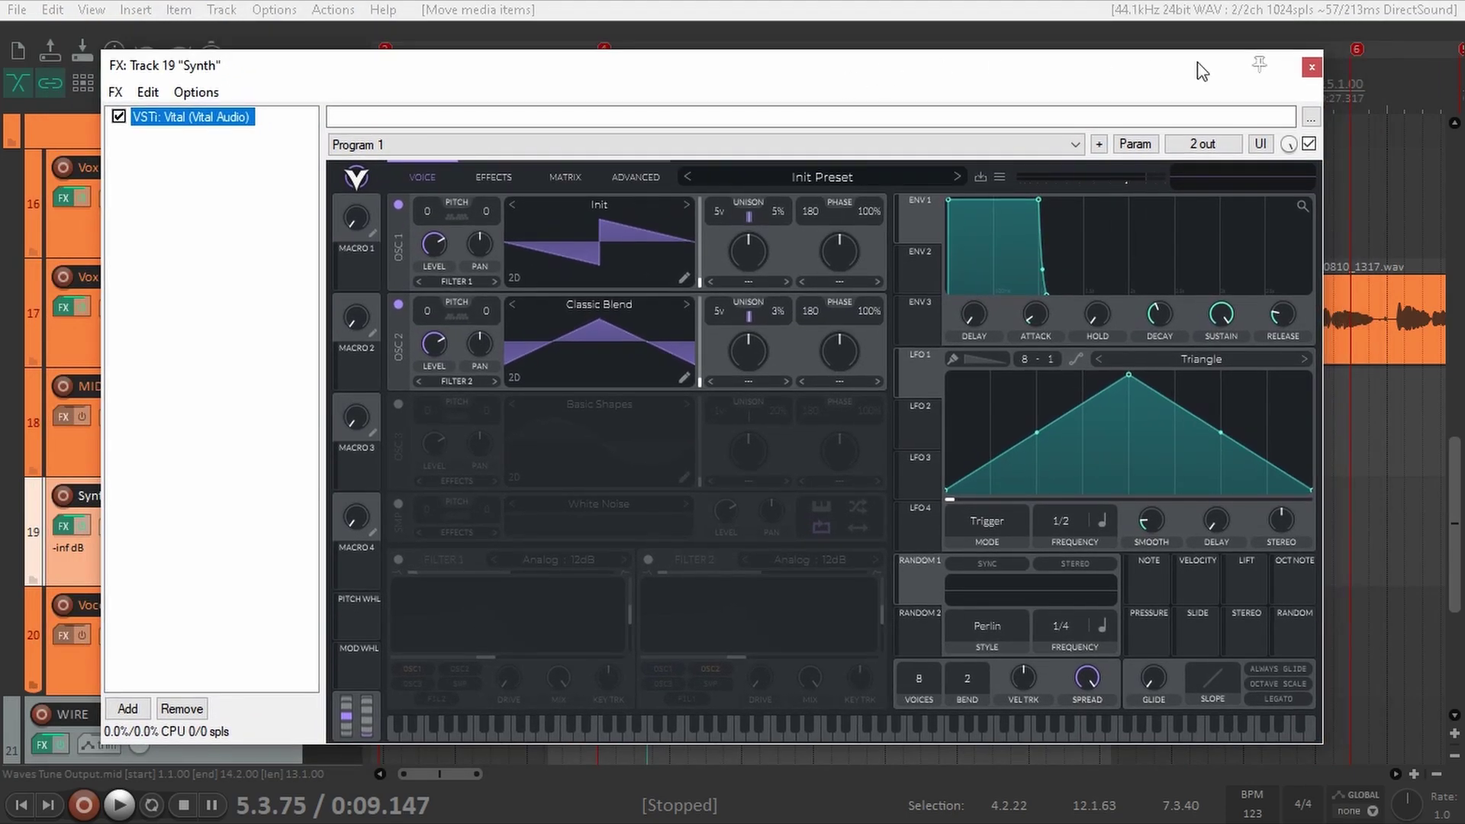
pyautogui.press('Escape')
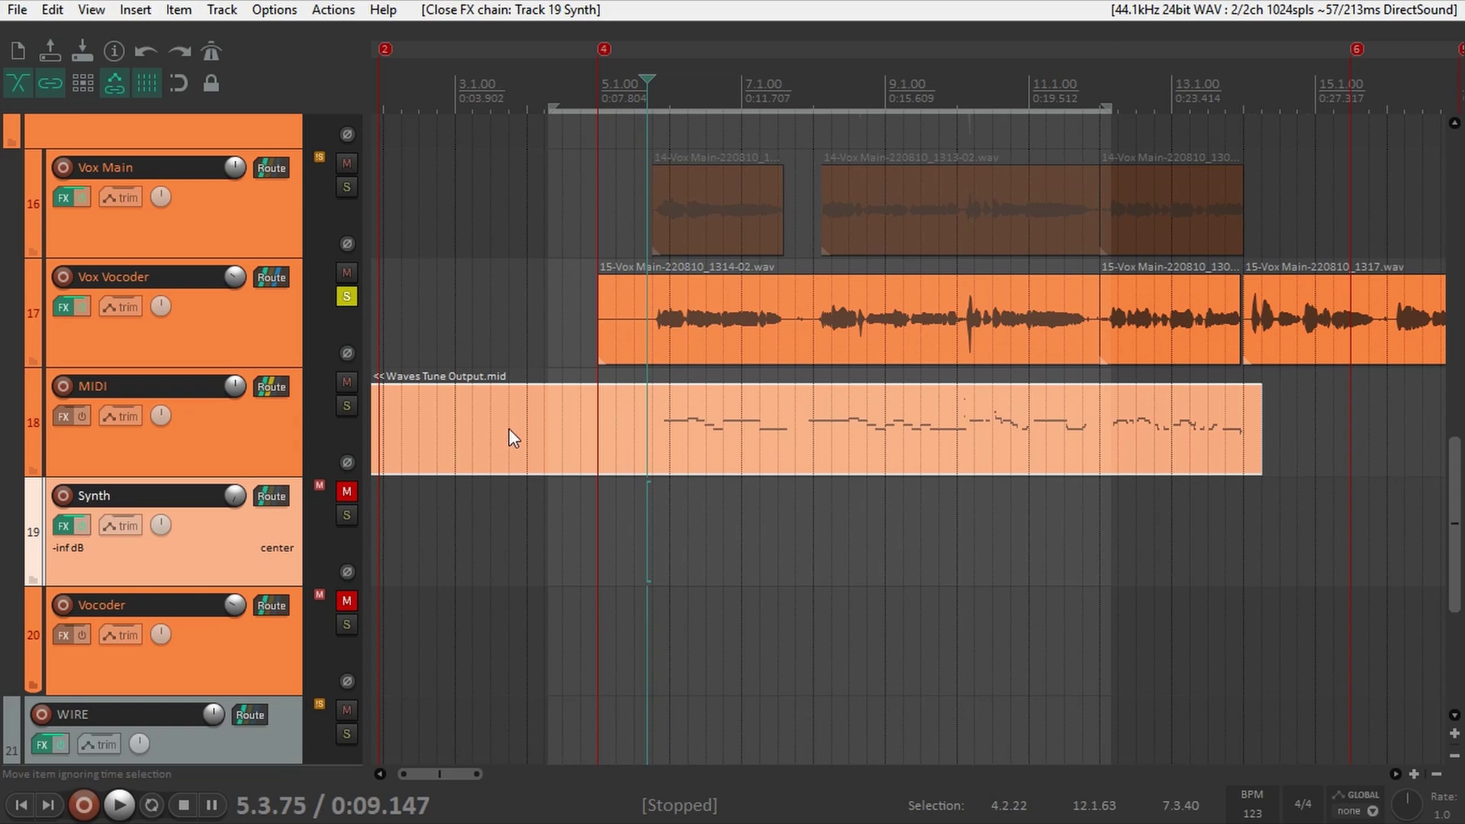
pyautogui.moveTo(511, 426); pyautogui.dragTo(495, 542)
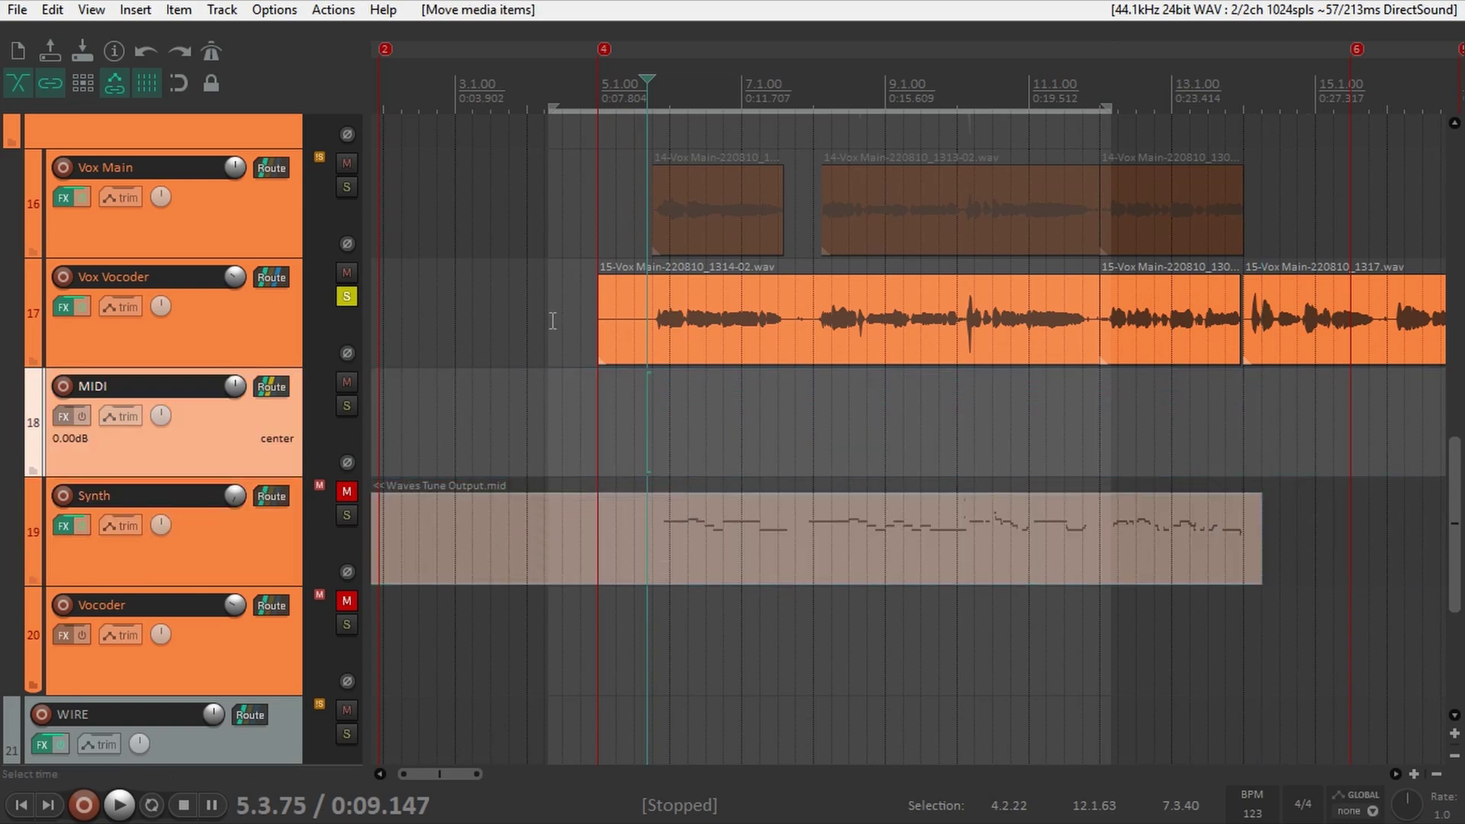
pyautogui.click(628, 99)
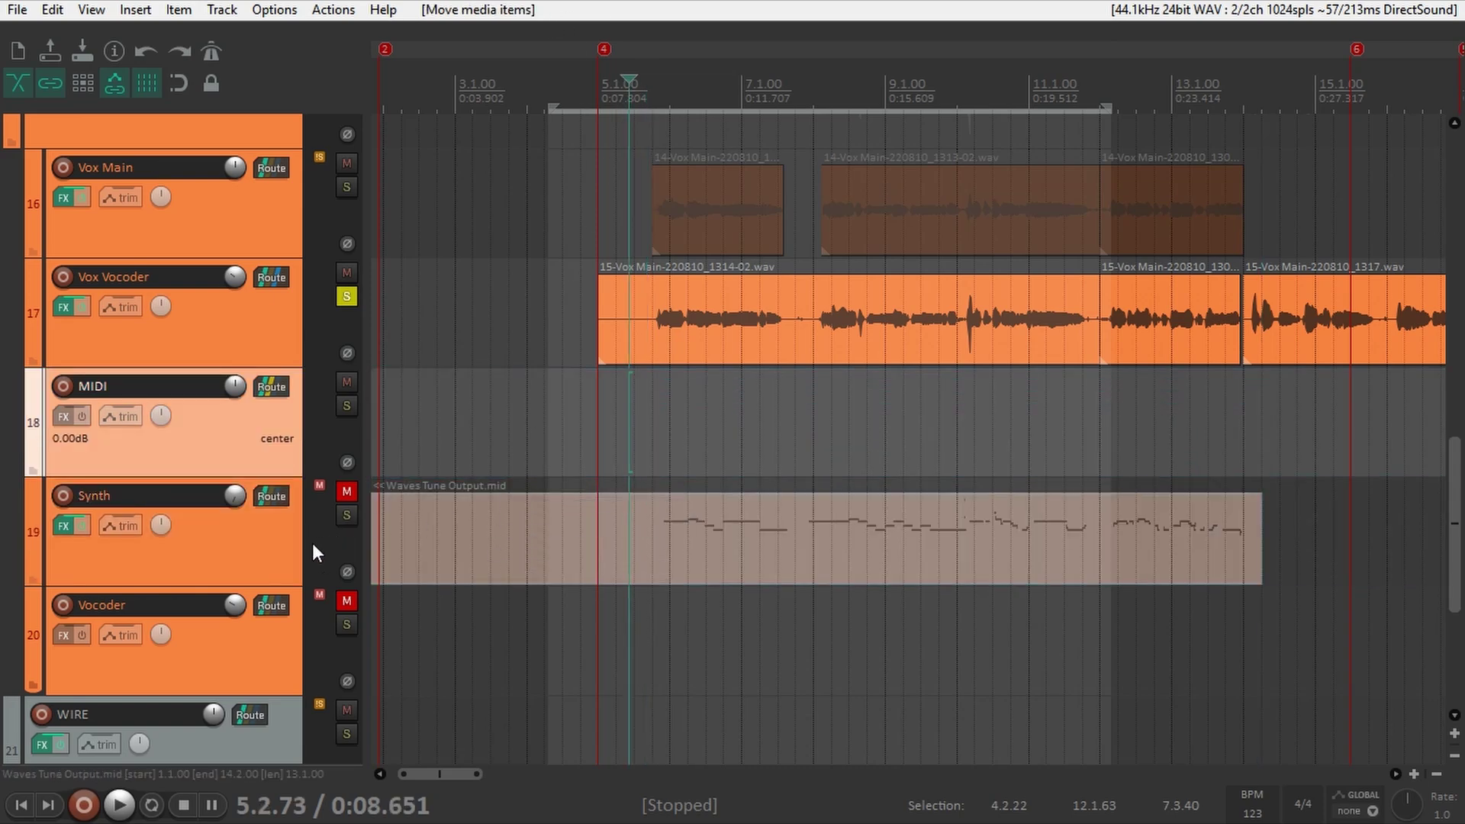
# Step: Unsolo Vox Vocoder, unmute Synth, mute the MIDI track, and move the MIDI item onto Synth
pyautogui.click(263, 546)
pyautogui.click(347, 296)
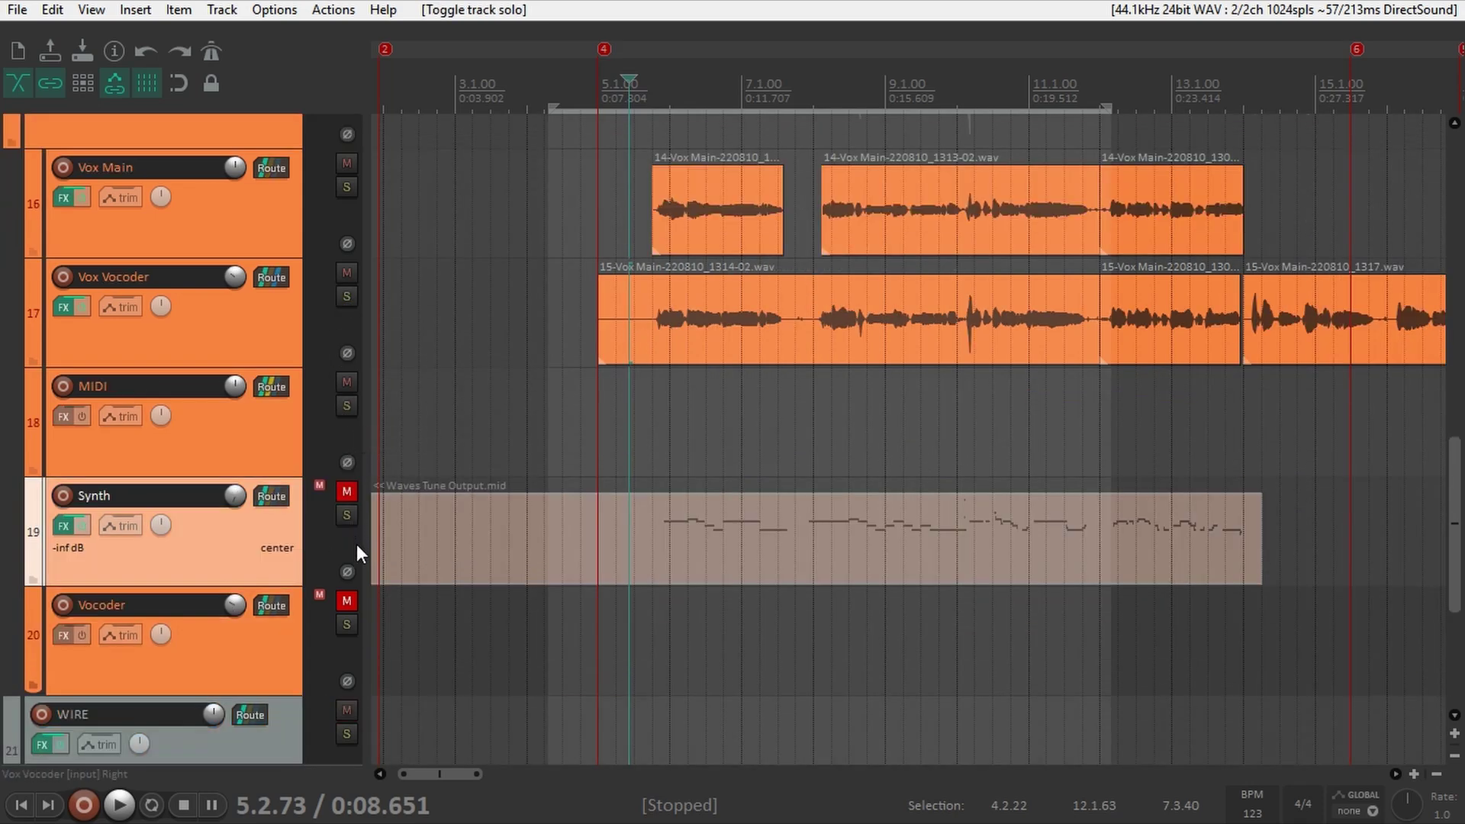
pyautogui.click(346, 492)
pyautogui.moveTo(640, 534); pyautogui.dragTo(534, 421)
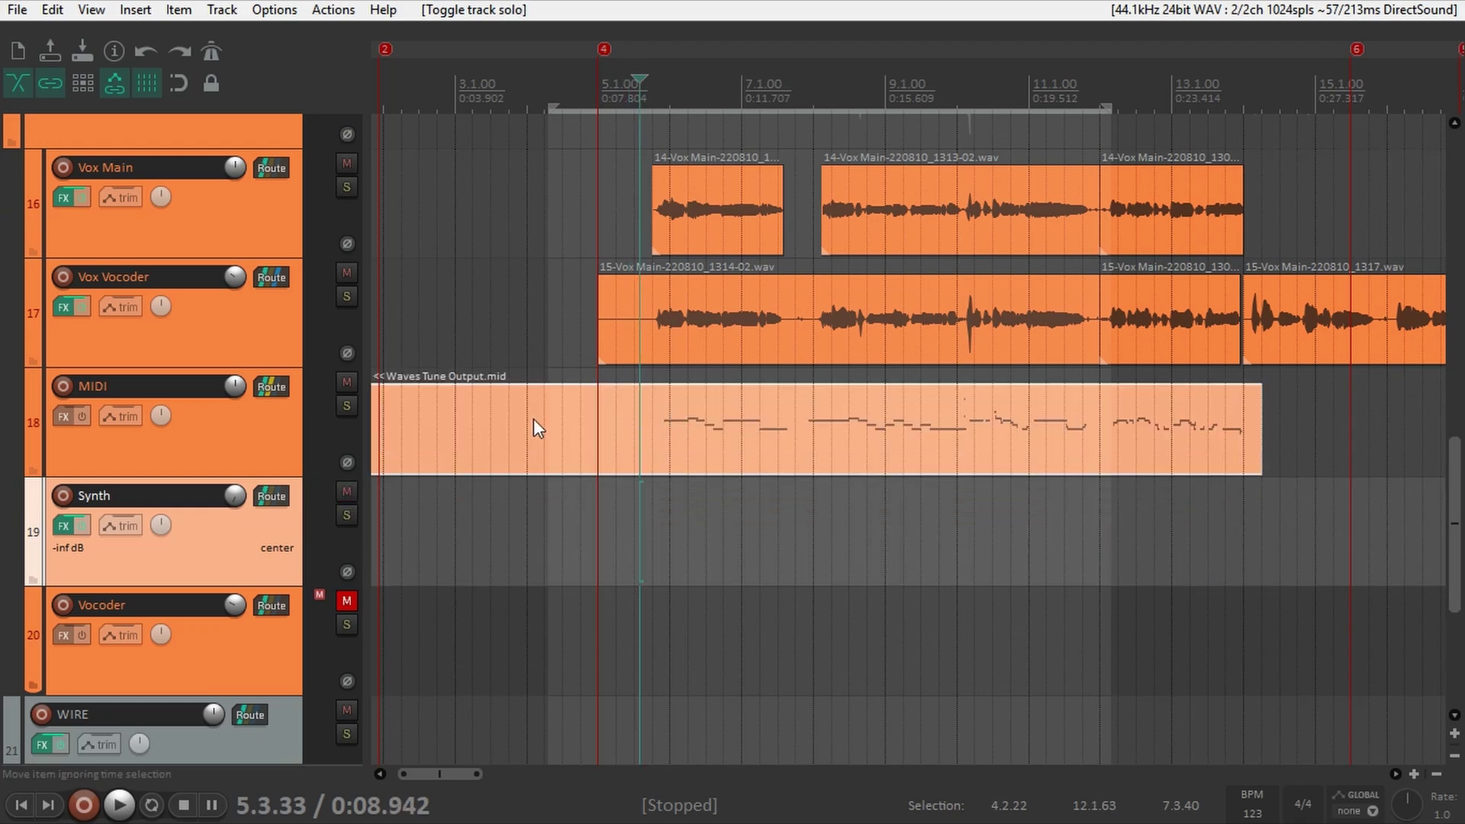
pyautogui.click(347, 383)
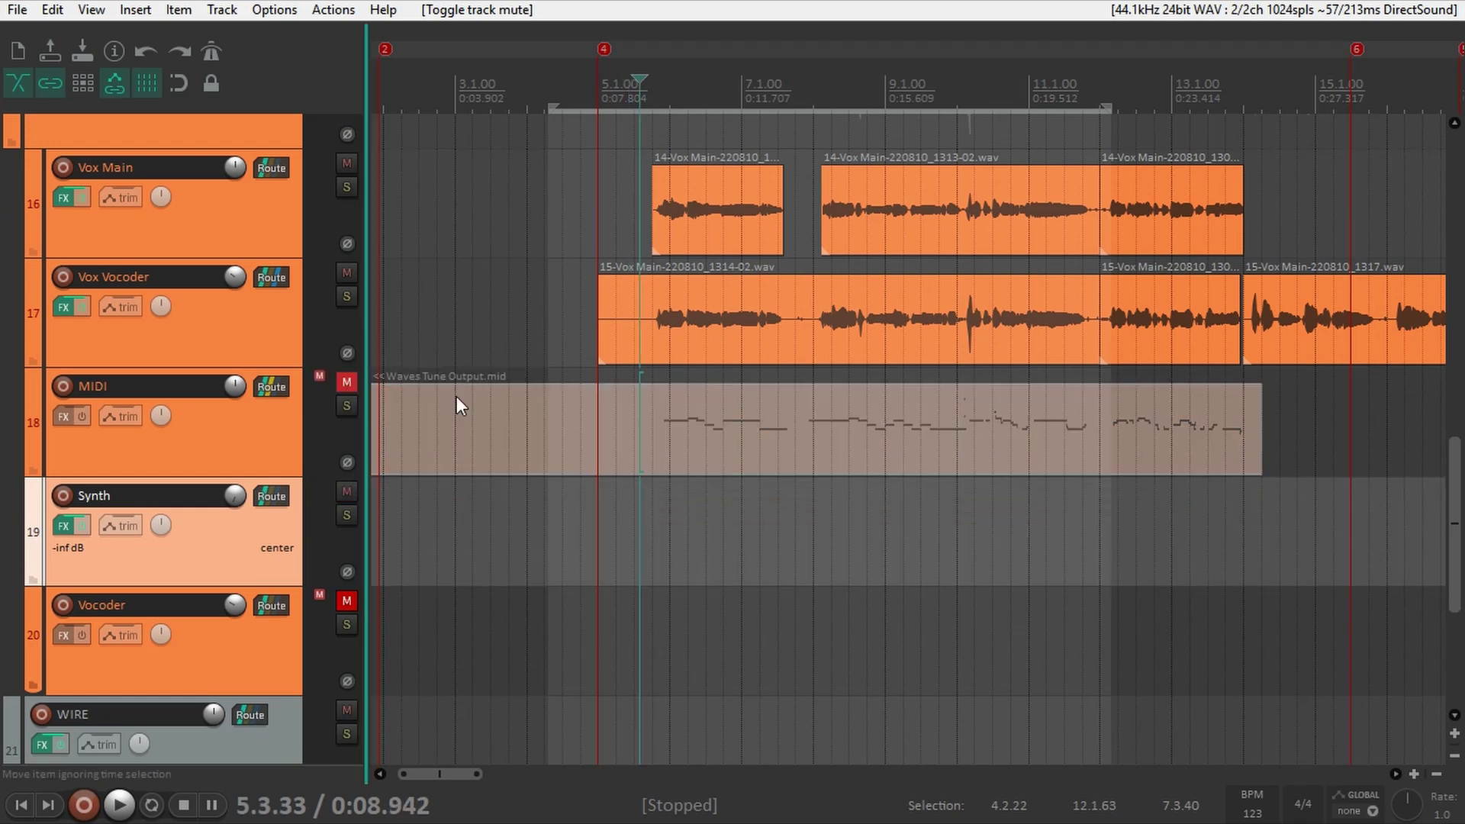
pyautogui.click(794, 418)
pyautogui.moveTo(793, 418); pyautogui.dragTo(650, 511)
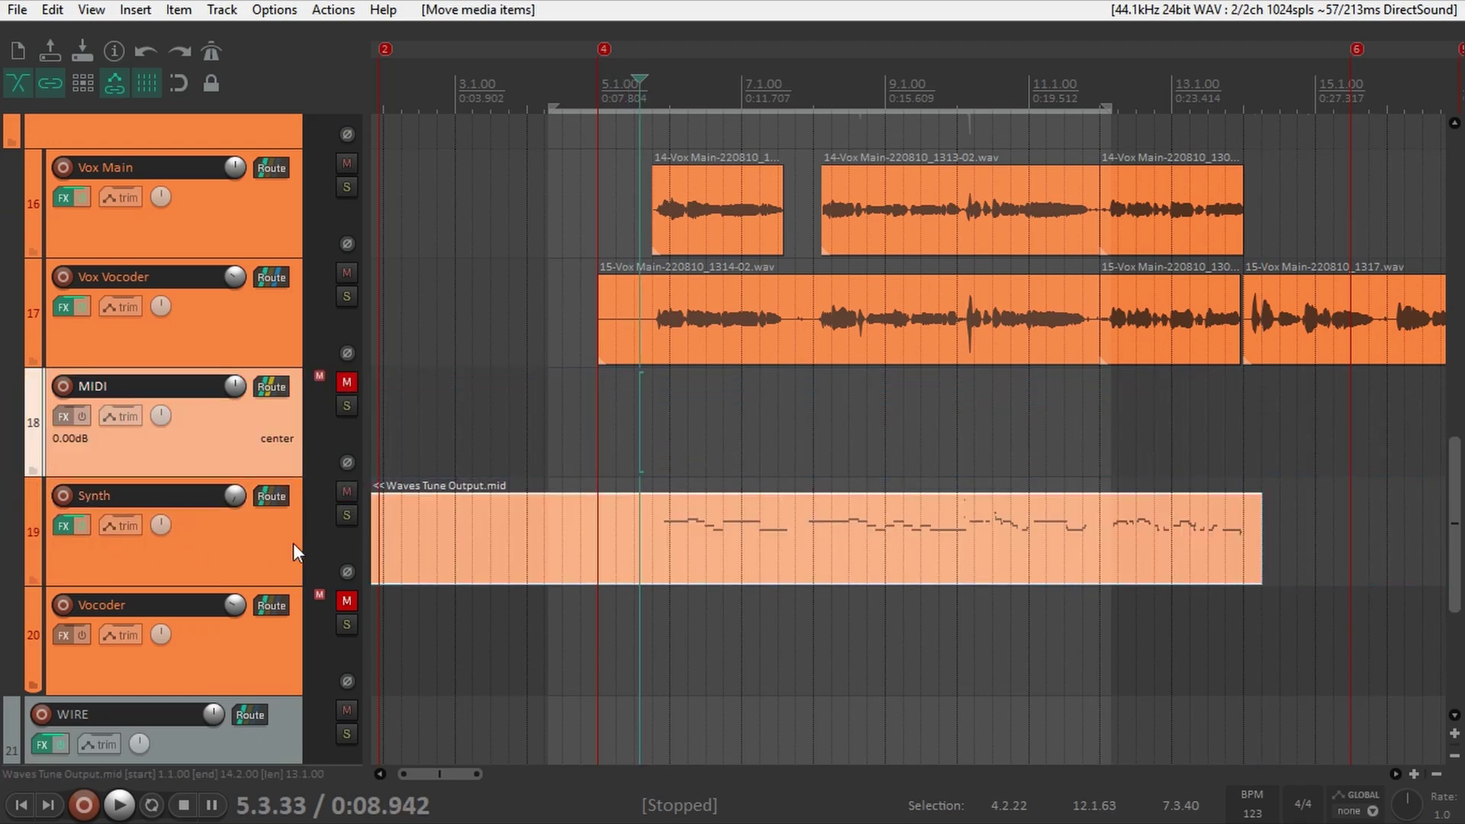
# Step: Solo the Synth track, lower its volume to -26.62 dB, and play it back
pyautogui.click(323, 535)
pyautogui.scroll(2, 671, 213)
pyautogui.click(347, 515)
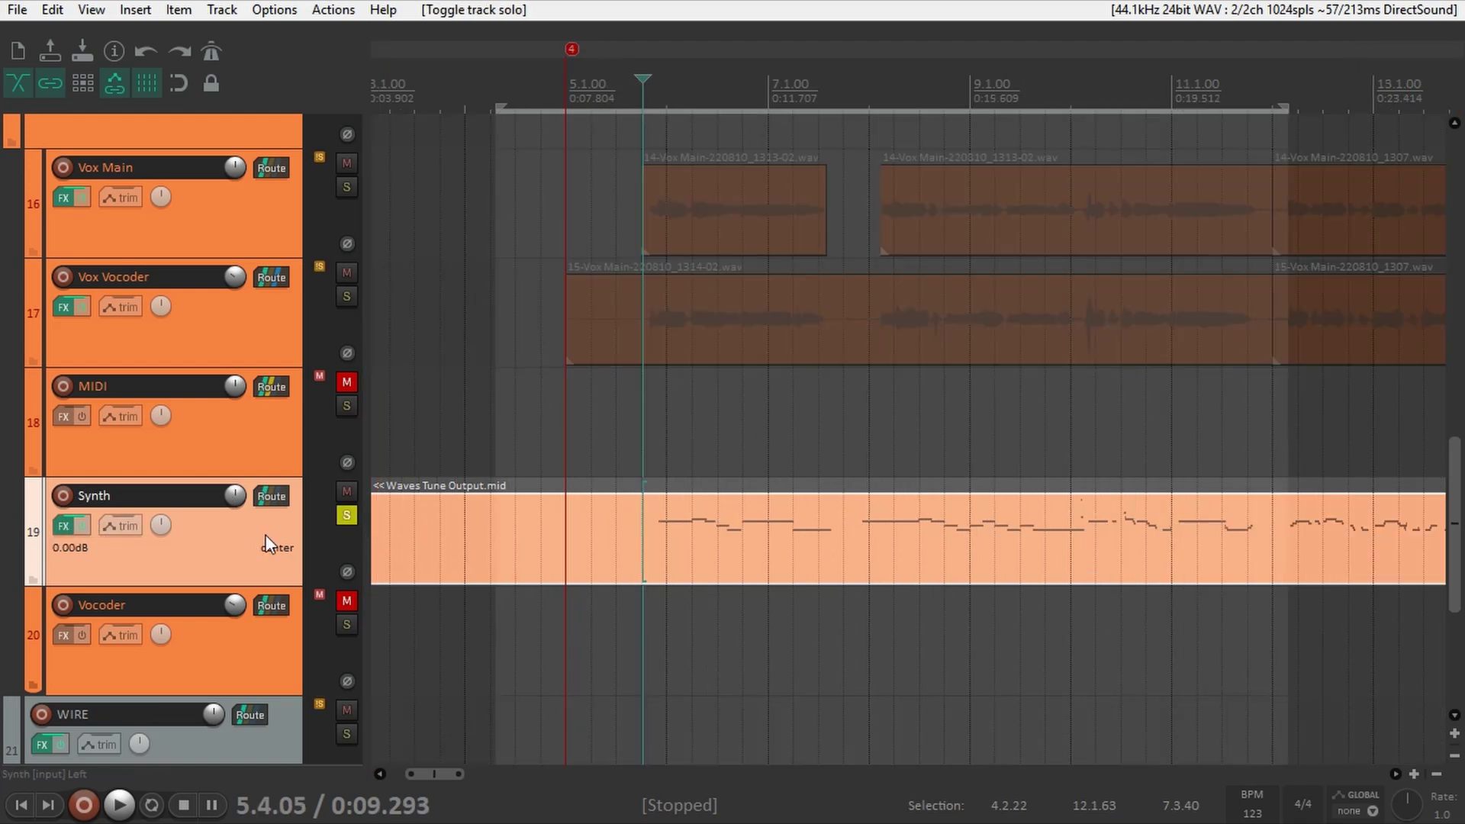
pyautogui.moveTo(231, 502)
pyautogui.mouseDown()
pyautogui.moveTo(240, 490)
pyautogui.moveTo(213, 510)
pyautogui.mouseUp()
pyautogui.press('space')
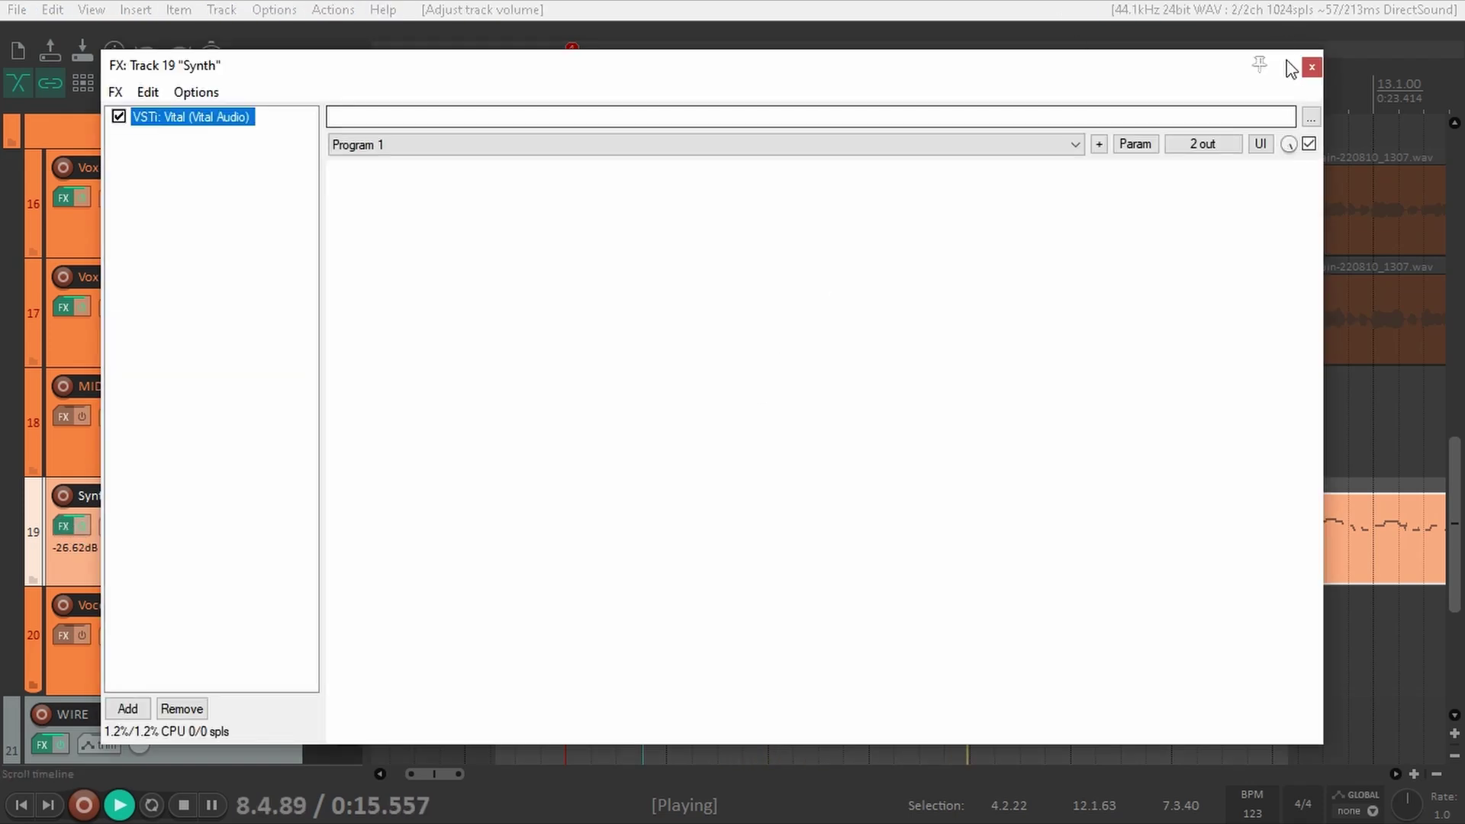
pyautogui.click(1312, 69)
# Step: Turn off Vital's second oscillator and audition oscillator 1 with the Basic Shapes wavetable
pyautogui.press('space')
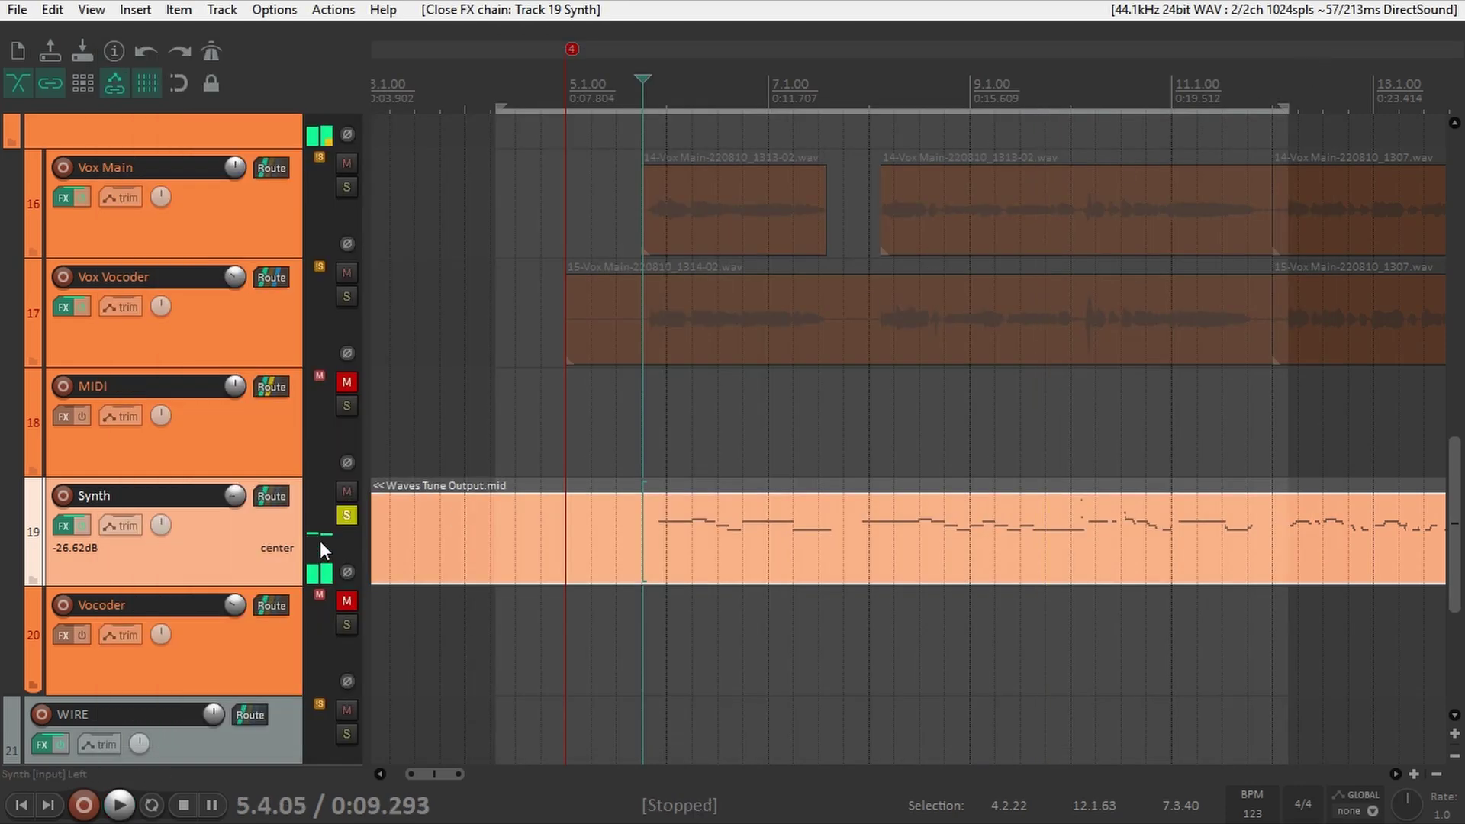
pyautogui.press('f')
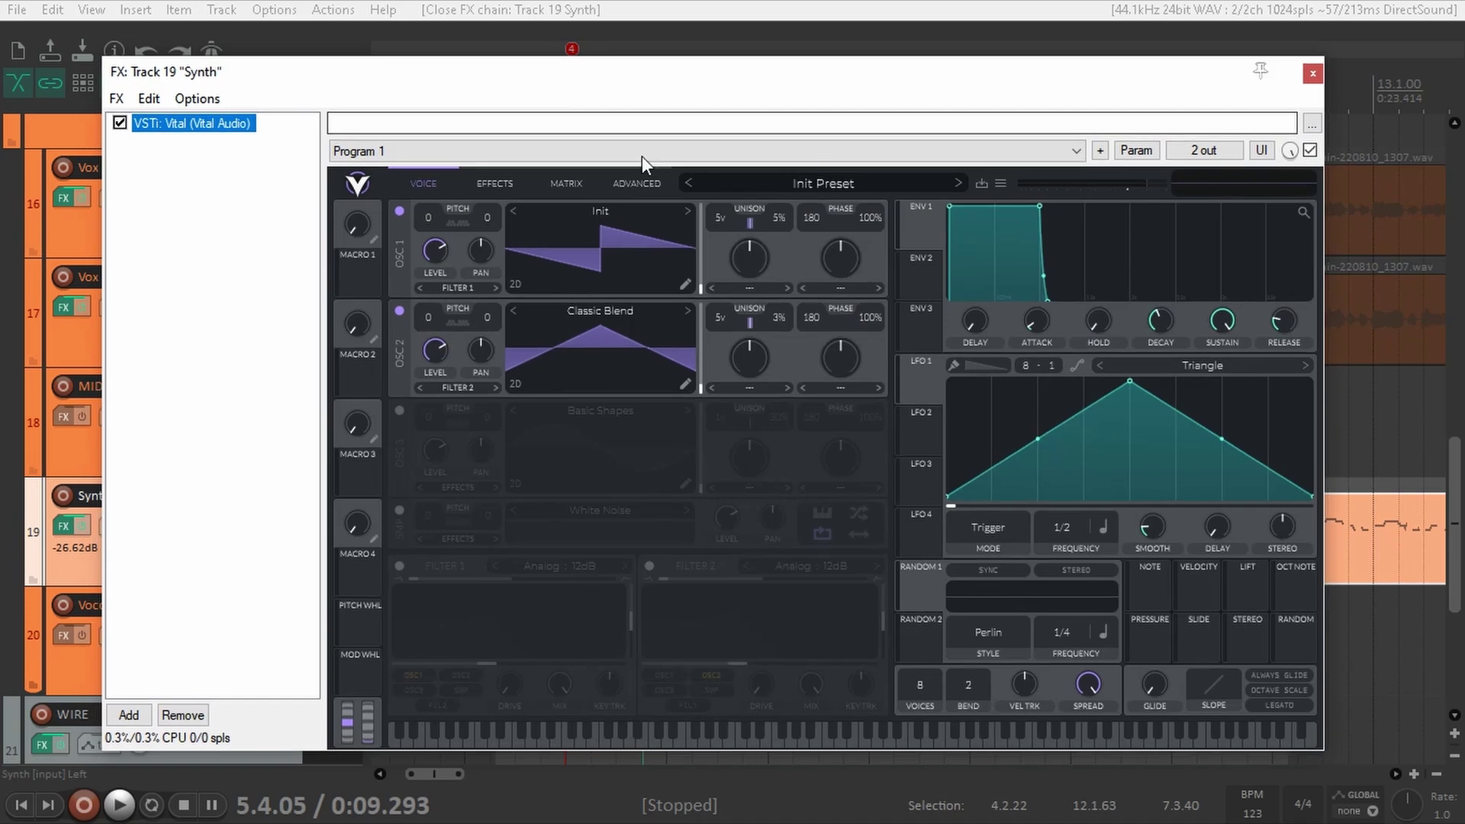
pyautogui.click(399, 312)
pyautogui.press('space')
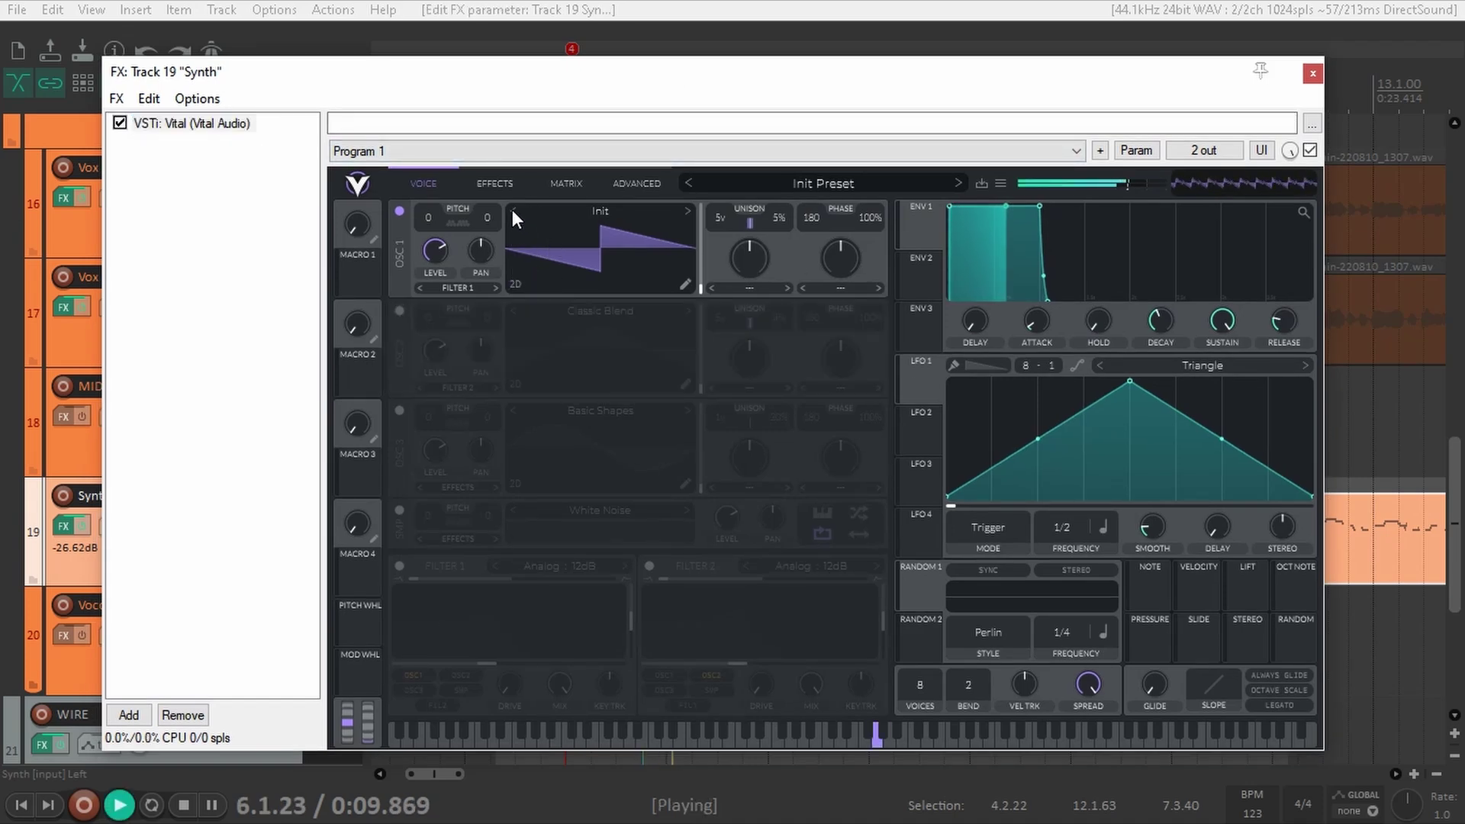
pyautogui.click(512, 211)
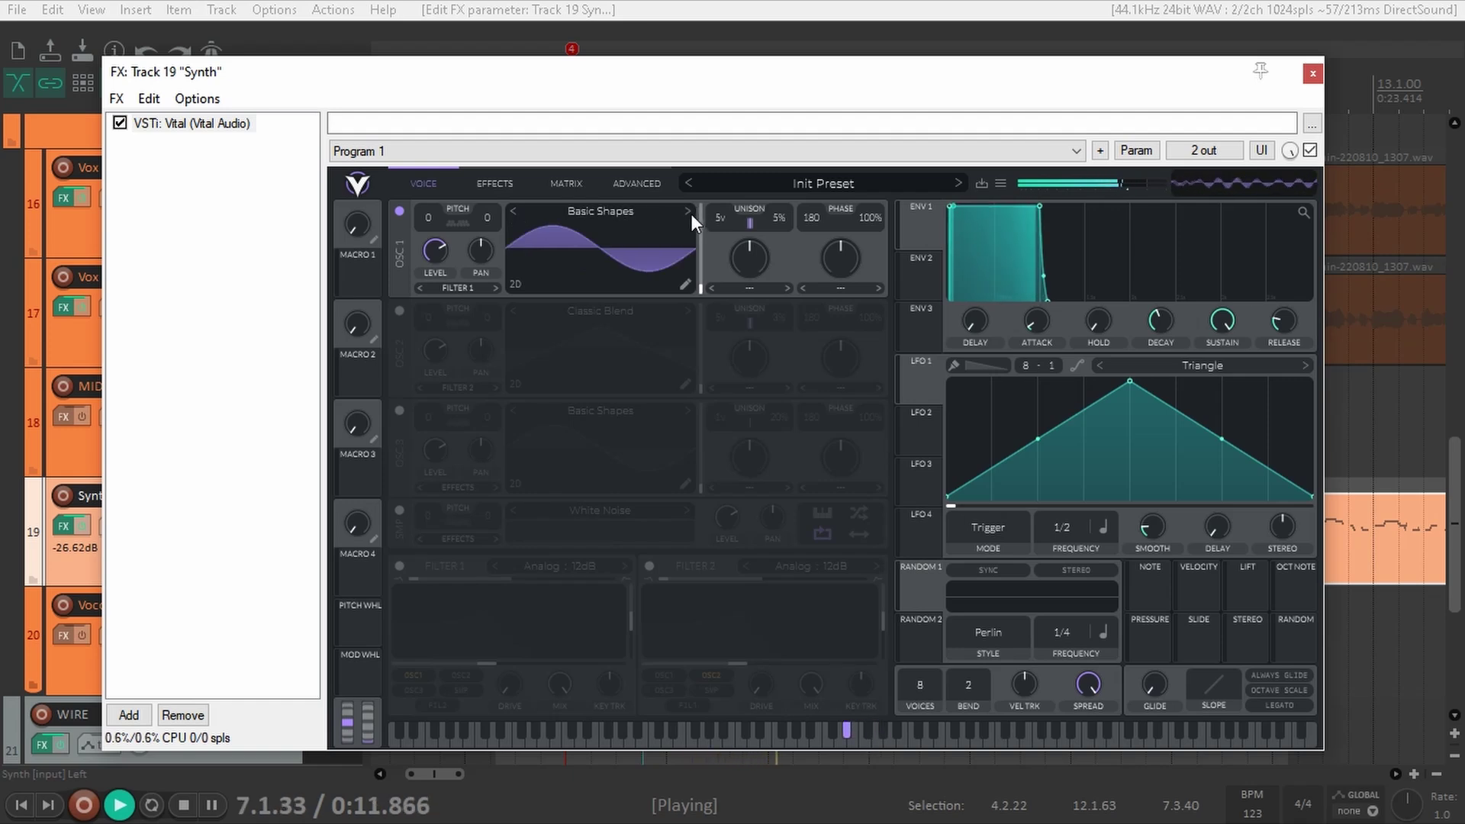
pyautogui.press('space')
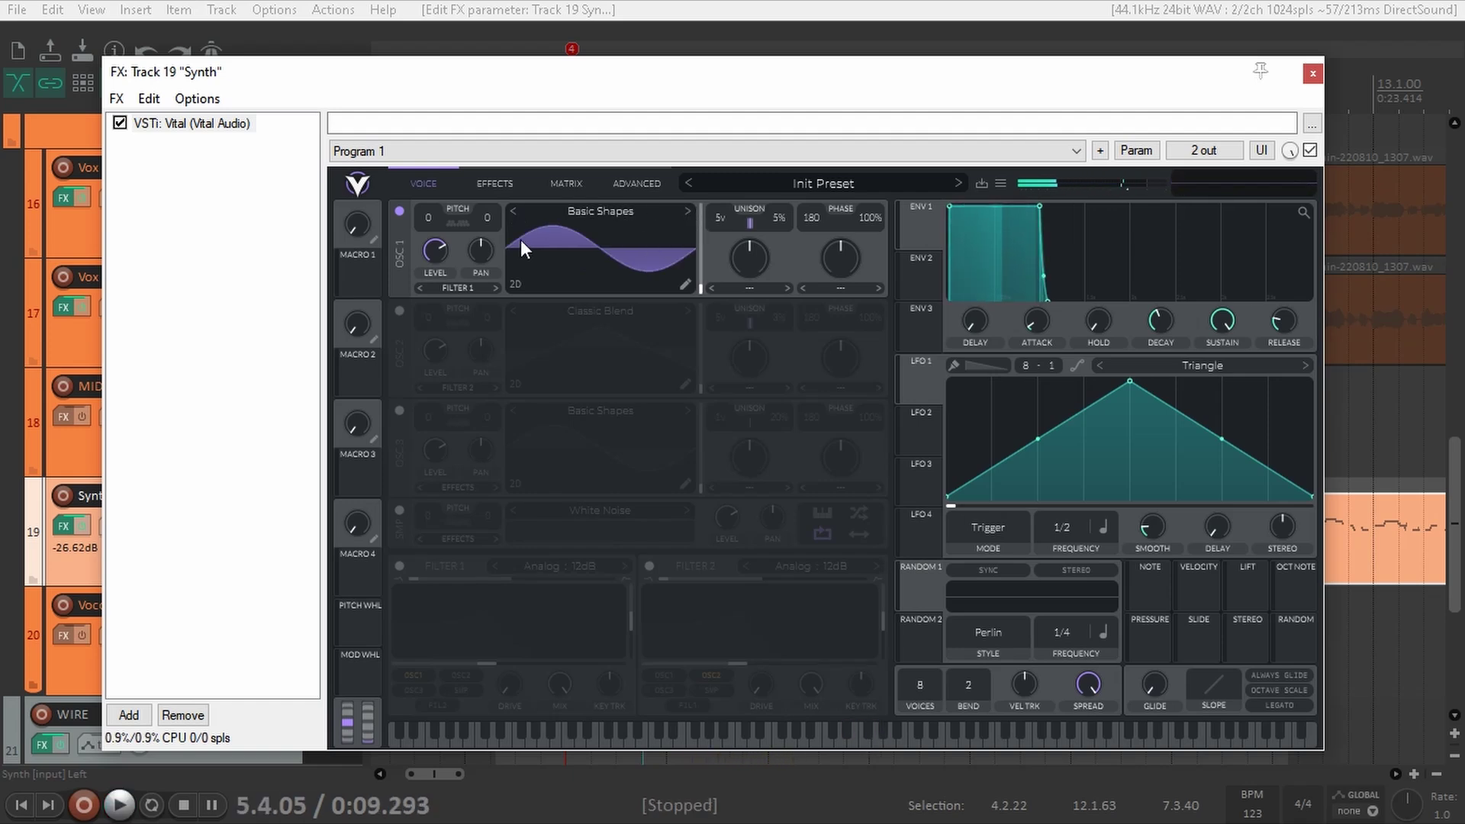
# Step: Re-enable oscillator 2, keep Basic Shapes on oscillator 1, and morph its wave toward a saw
pyautogui.click(688, 215)
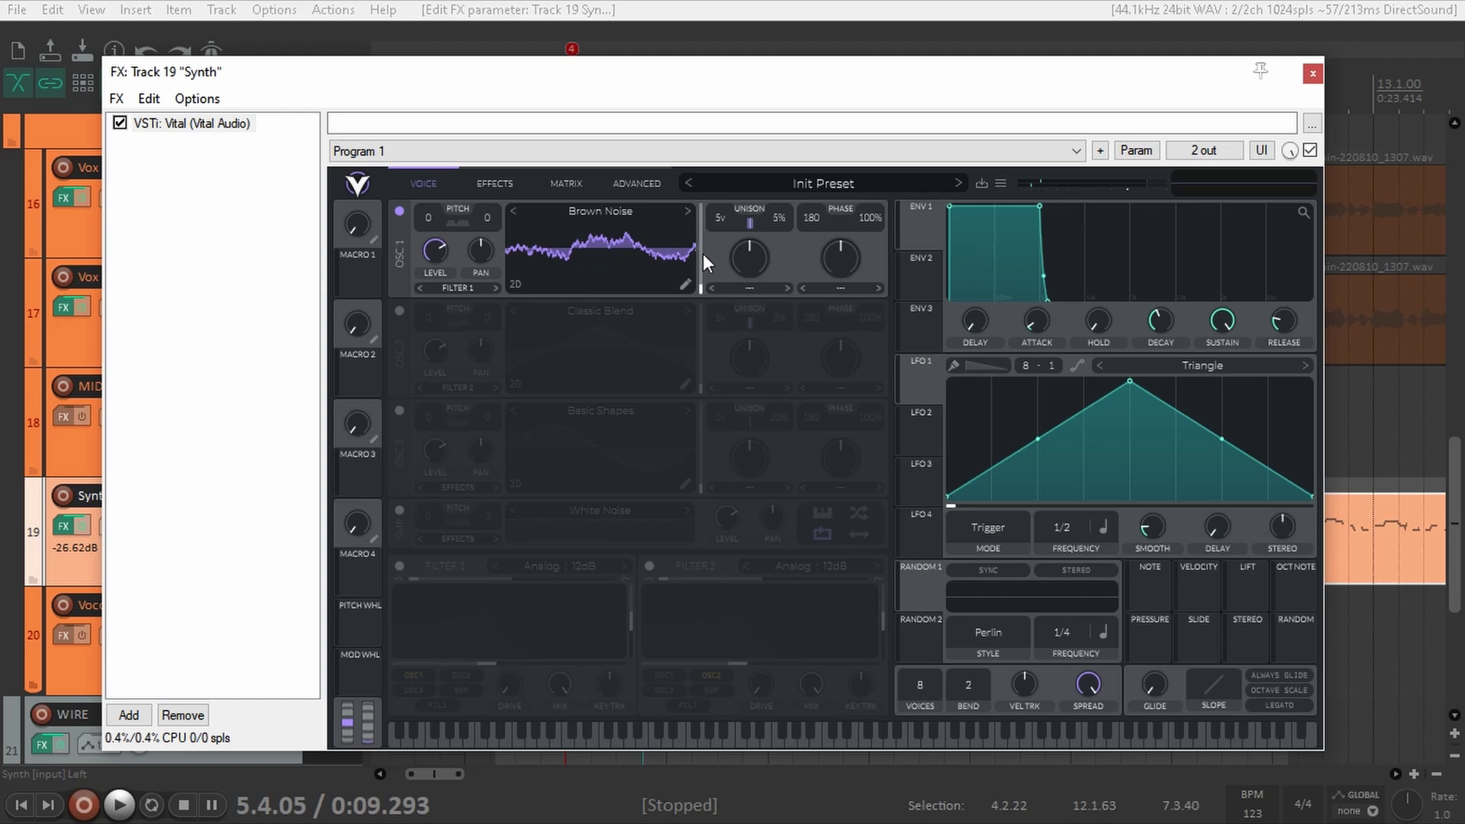
pyautogui.click(518, 210)
pyautogui.click(400, 310)
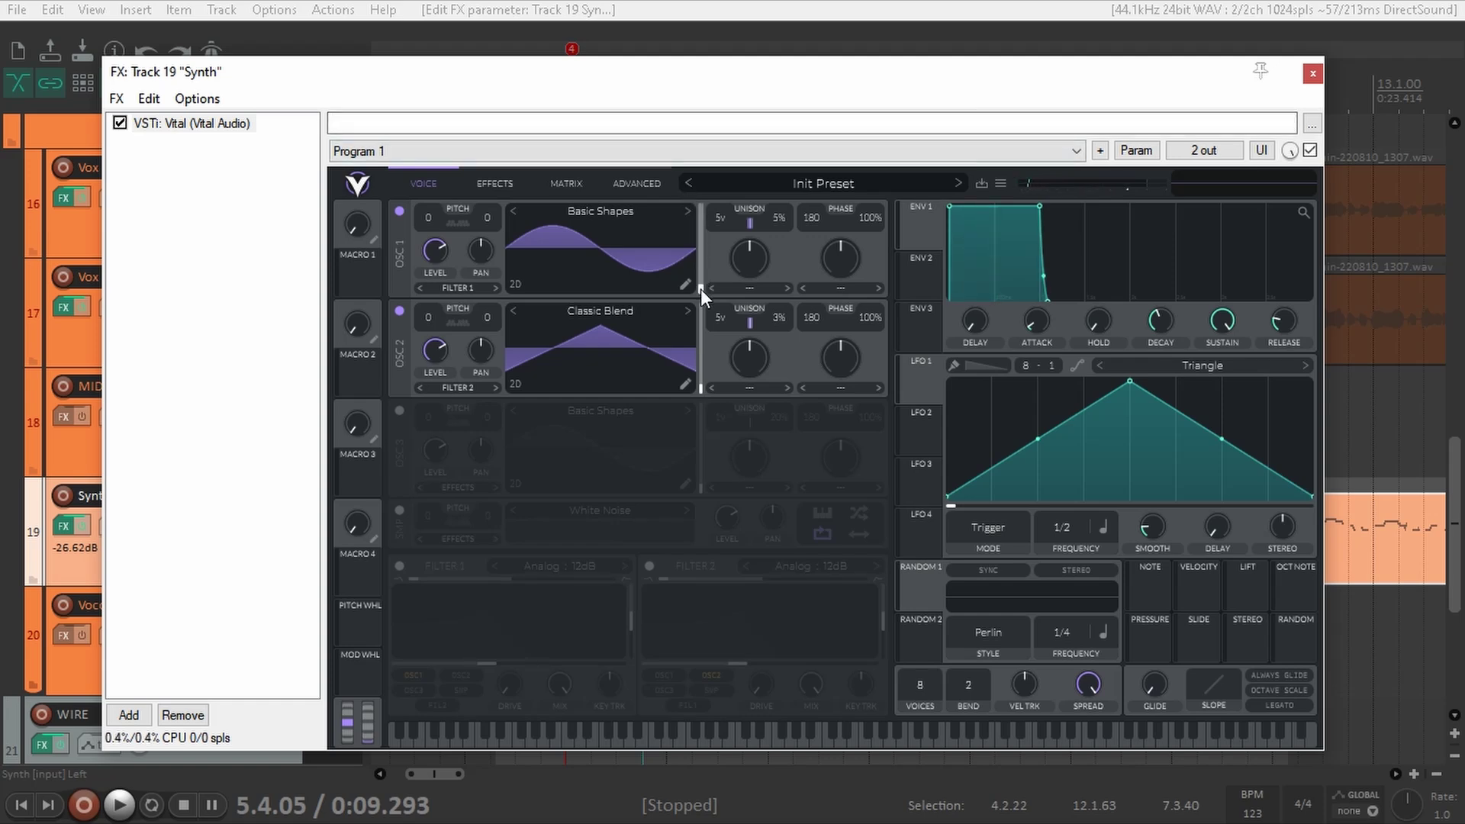
pyautogui.press('space')
pyautogui.moveTo(700, 289); pyautogui.dragTo(703, 243)
pyautogui.press('space')
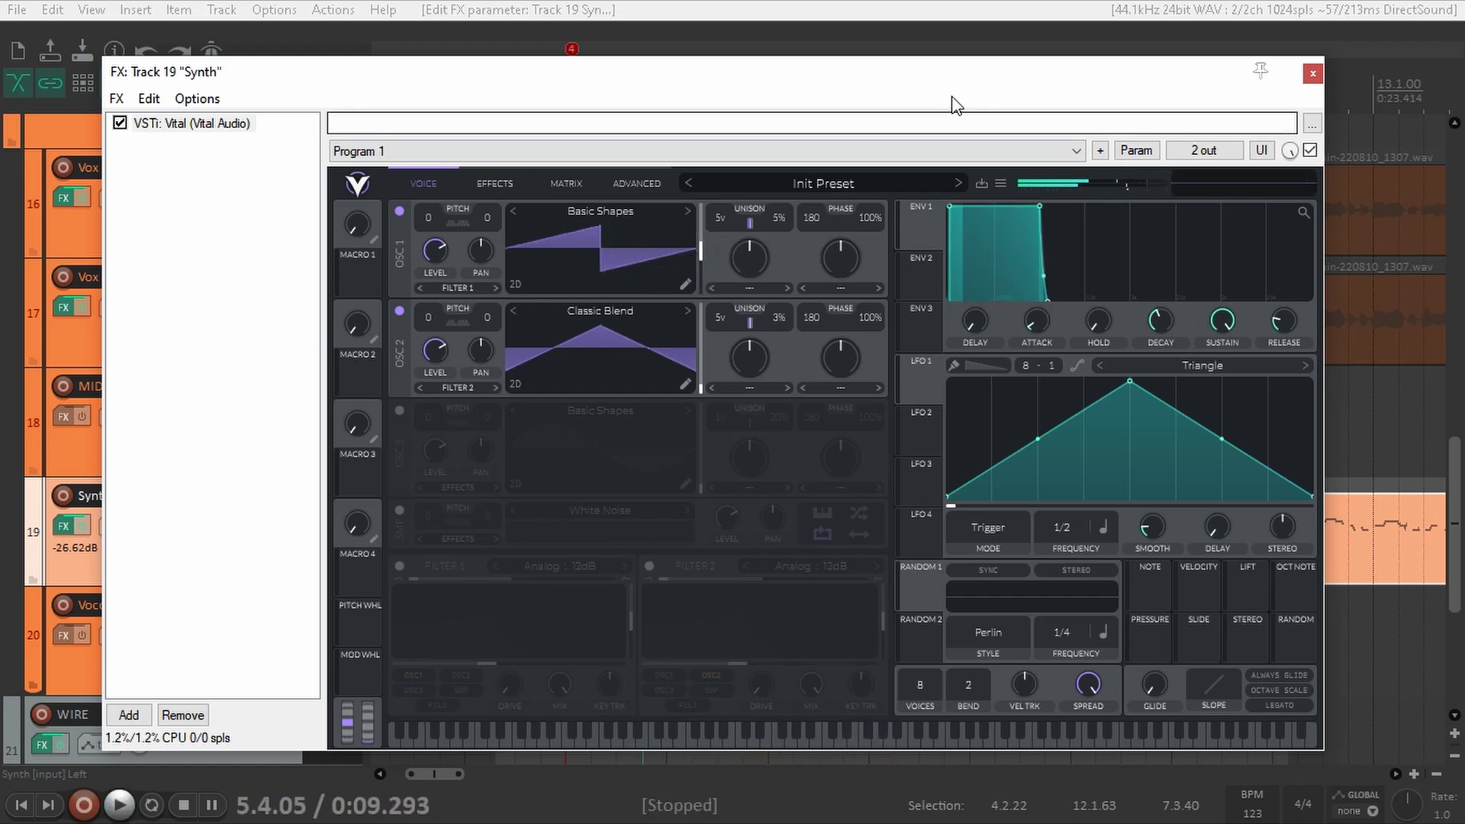
pyautogui.press('Escape')
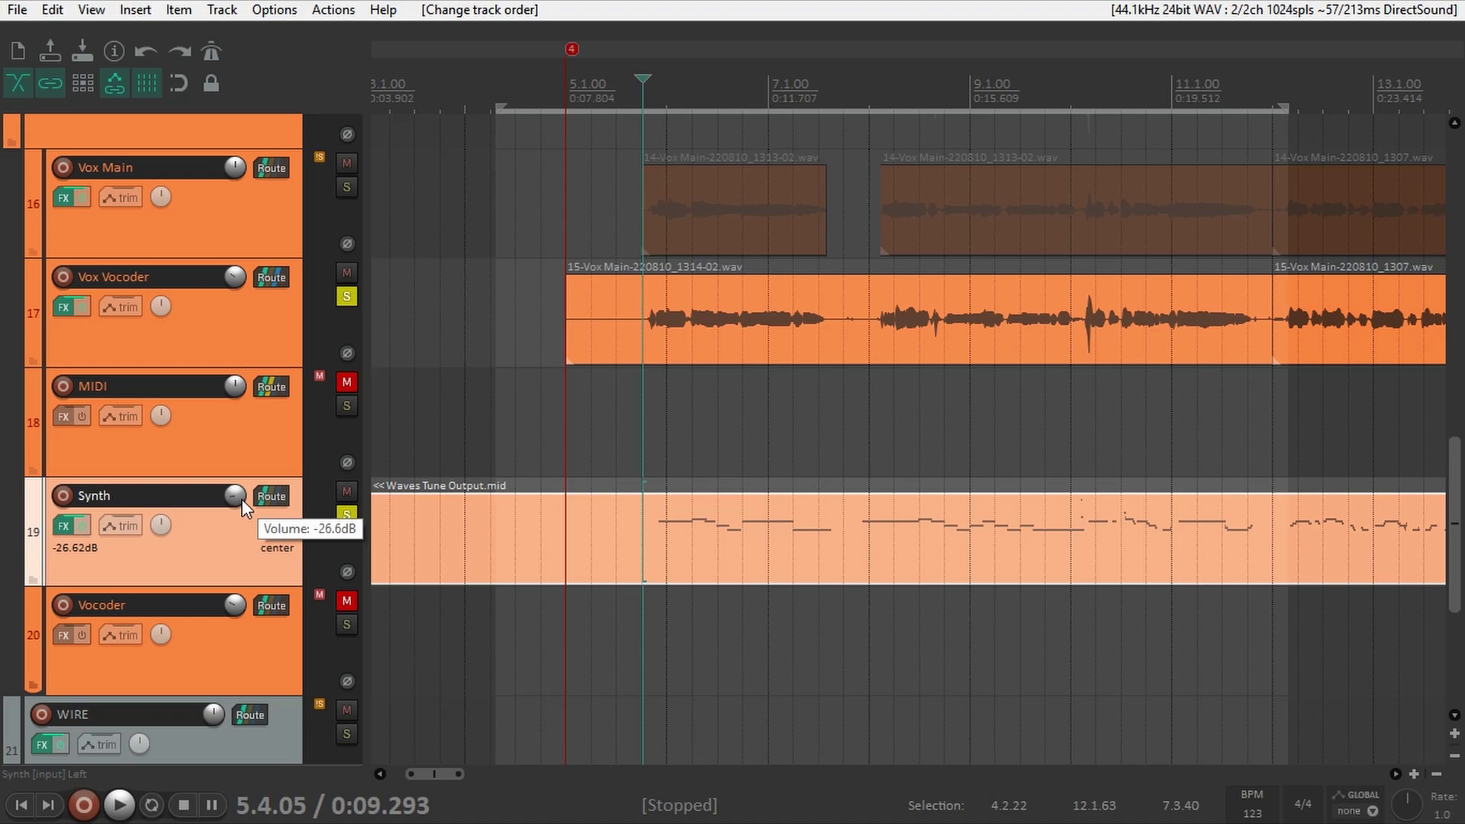
pyautogui.click(235, 329)
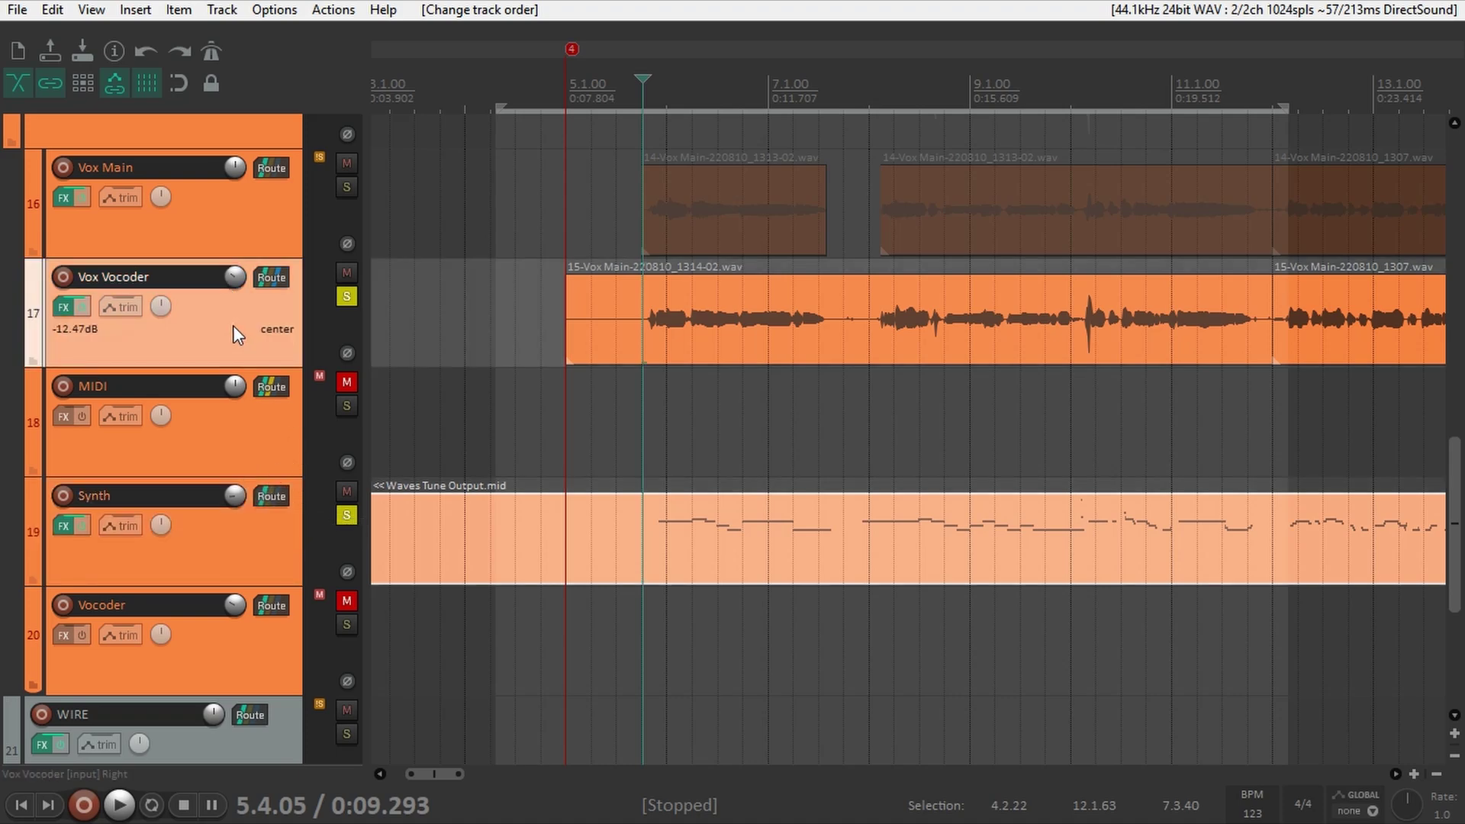
# Step: Reorder tracks to Synth 18, Vocoder 19, MIDI 20, and add TAL-Vocoder-2 to Vocoder via a 'voco' search
pyautogui.moveTo(258, 557); pyautogui.dragTo(235, 391)
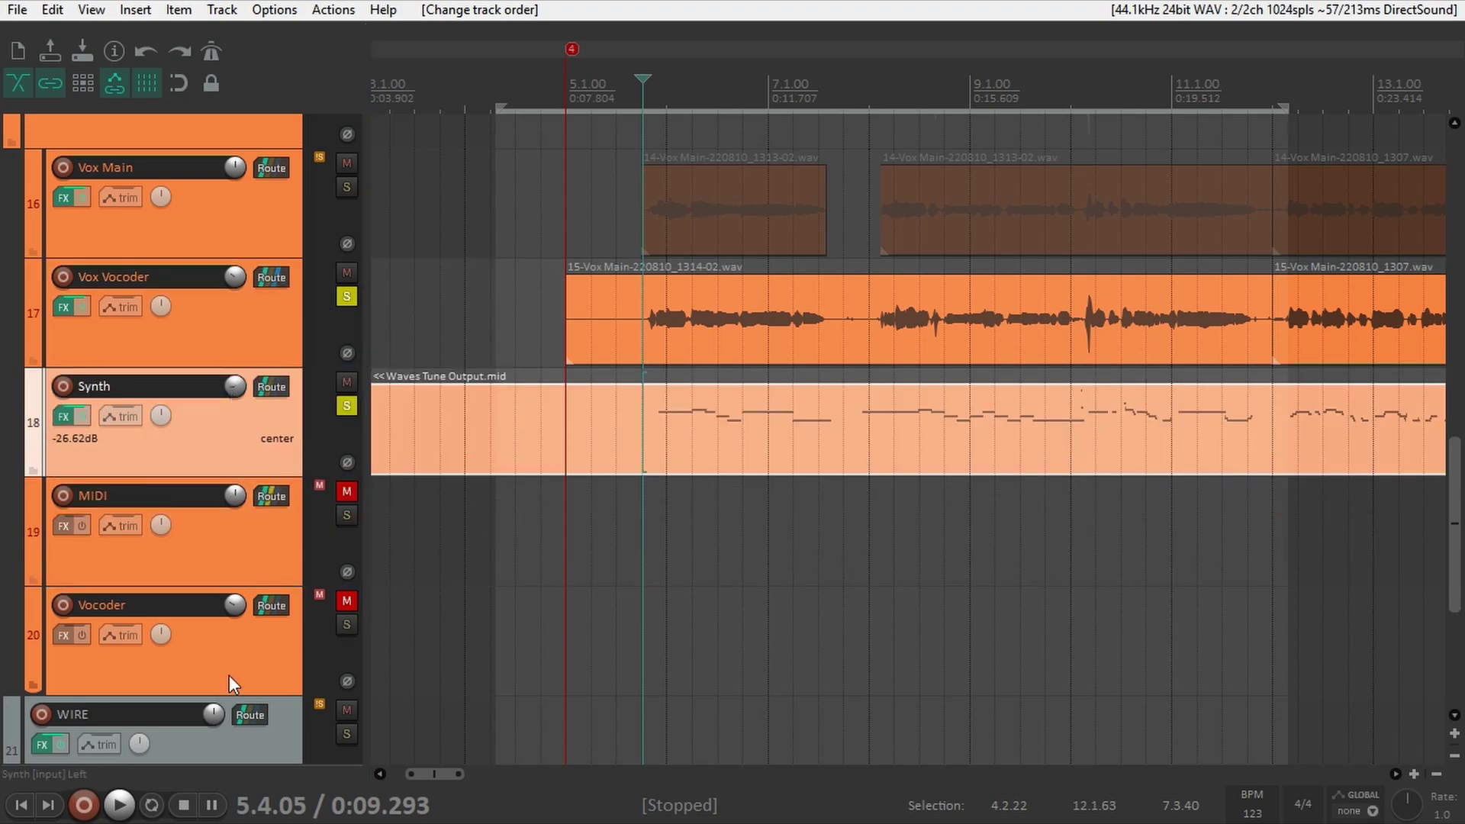
pyautogui.moveTo(227, 672); pyautogui.dragTo(243, 473)
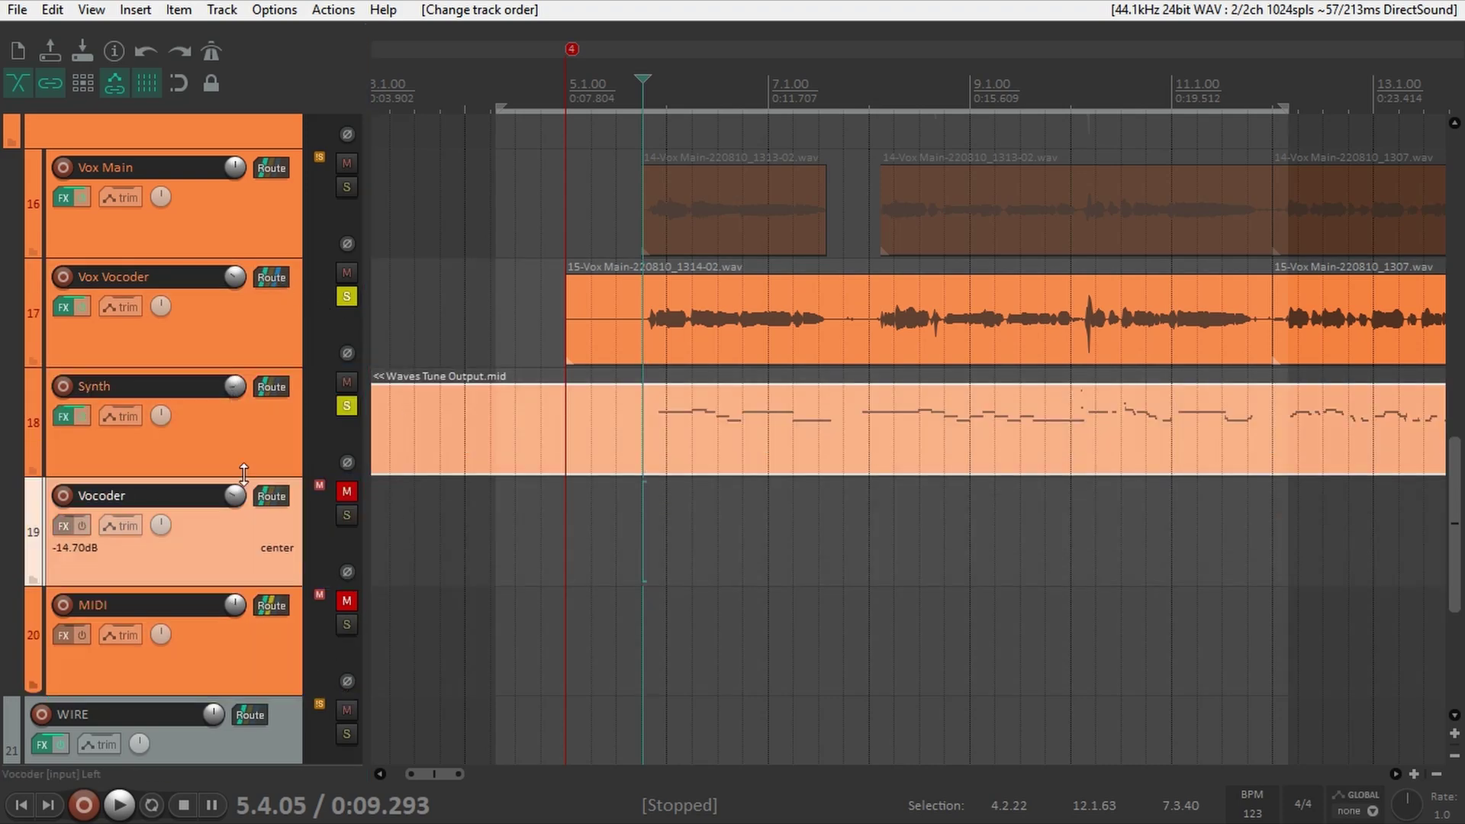
pyautogui.click(64, 525)
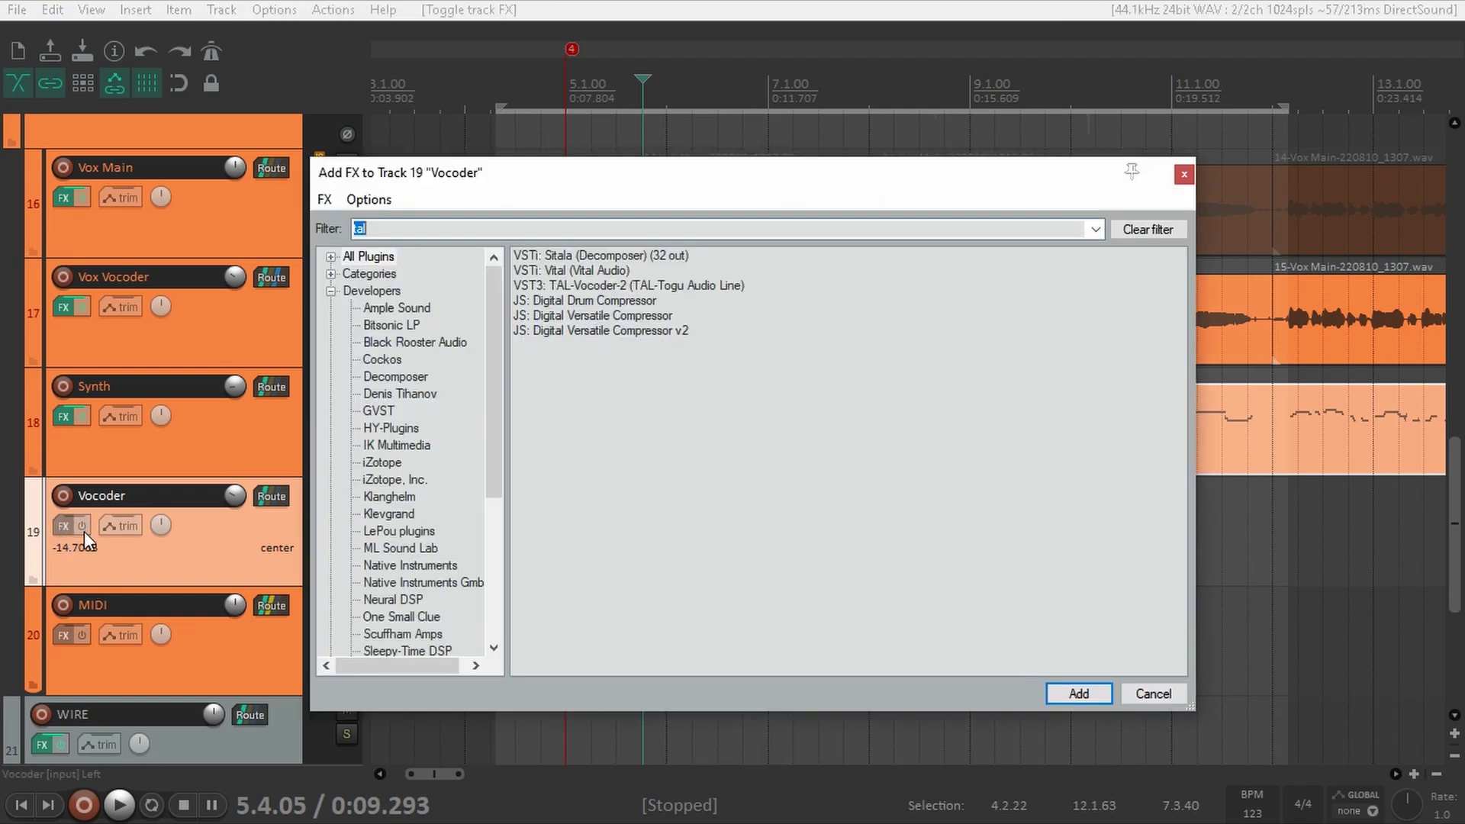
pyautogui.write('voco')
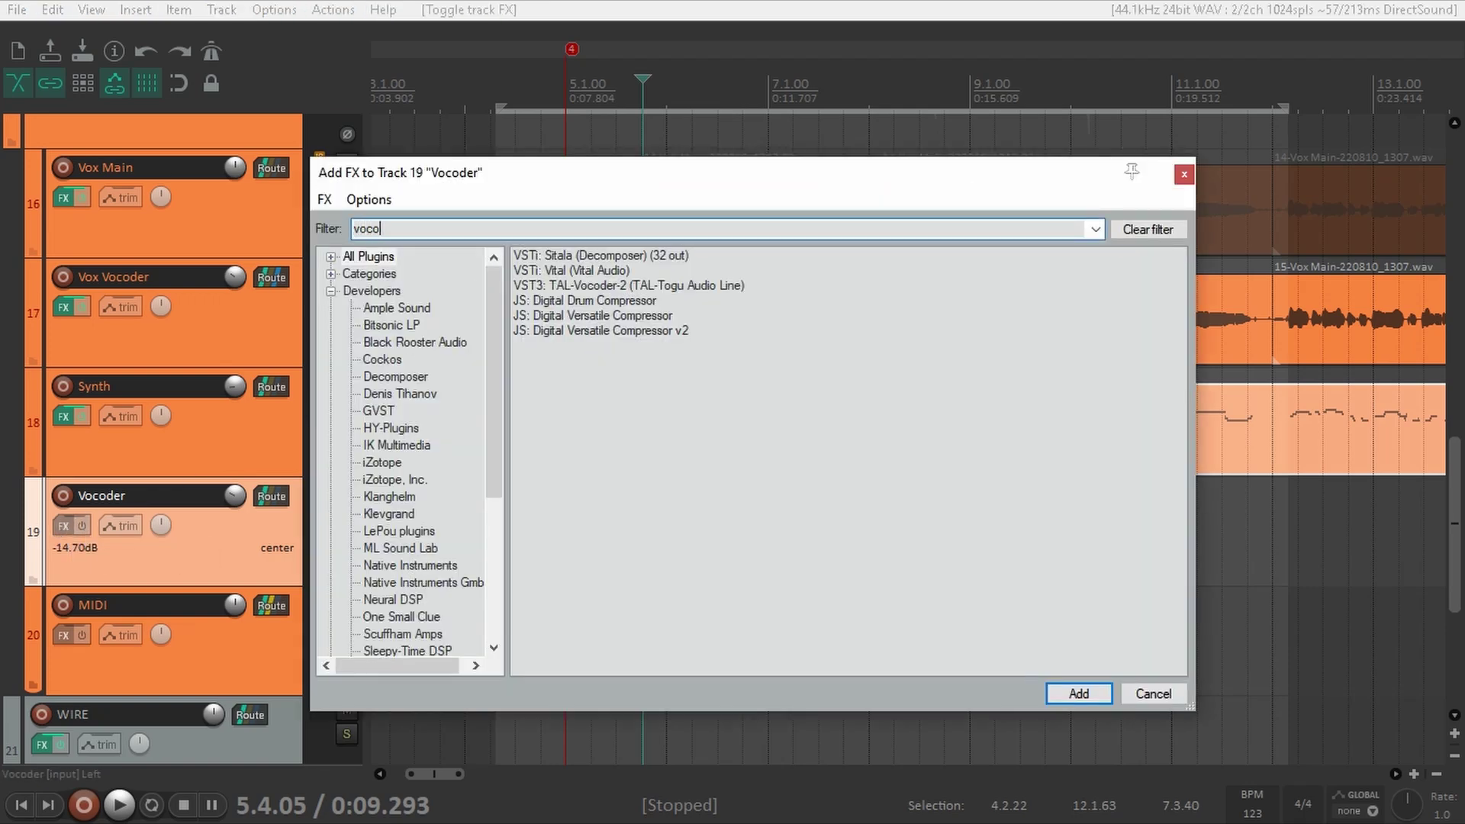
pyautogui.doubleClick(600, 269)
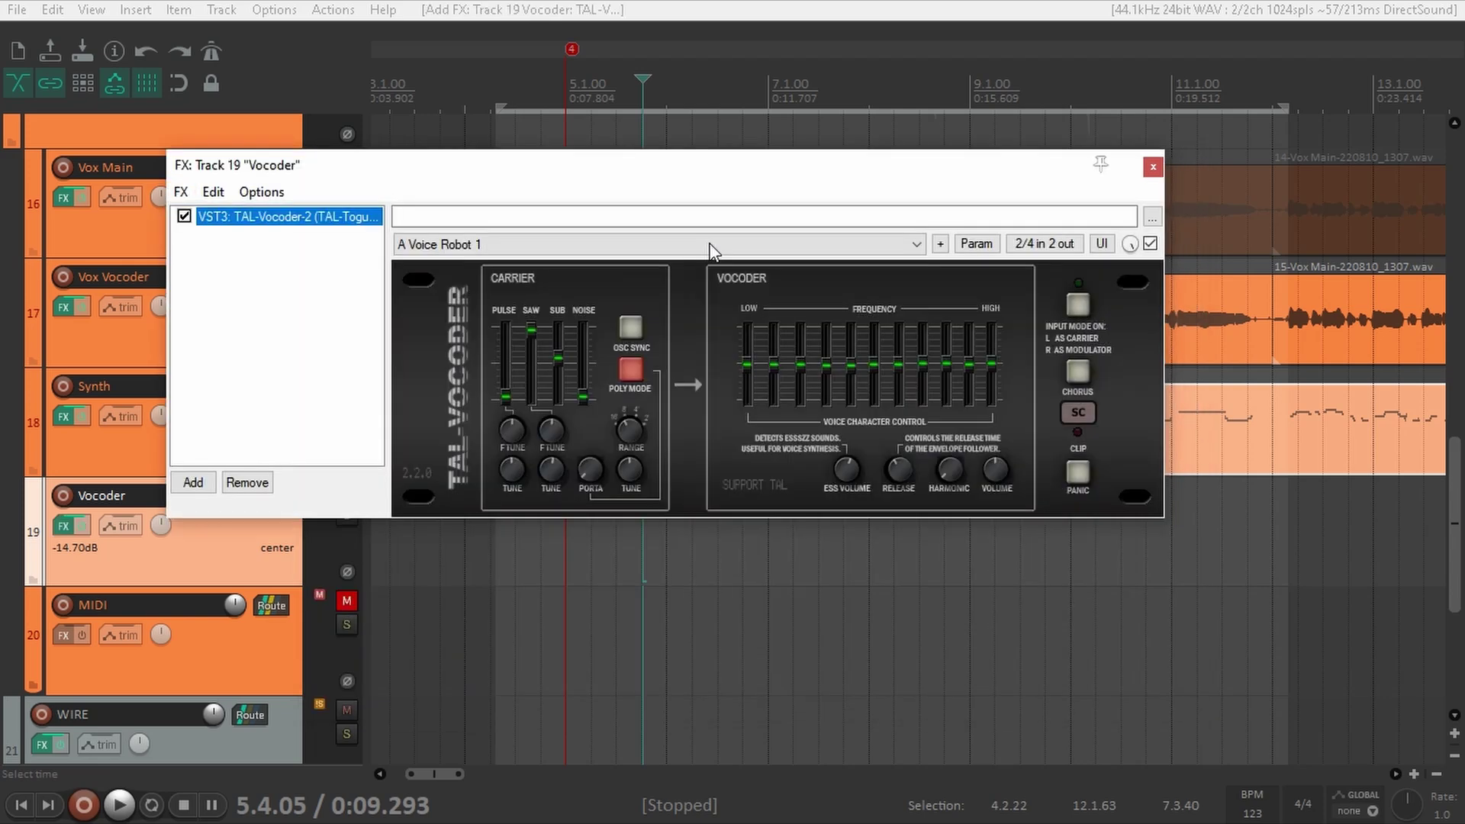
pyautogui.click(1153, 167)
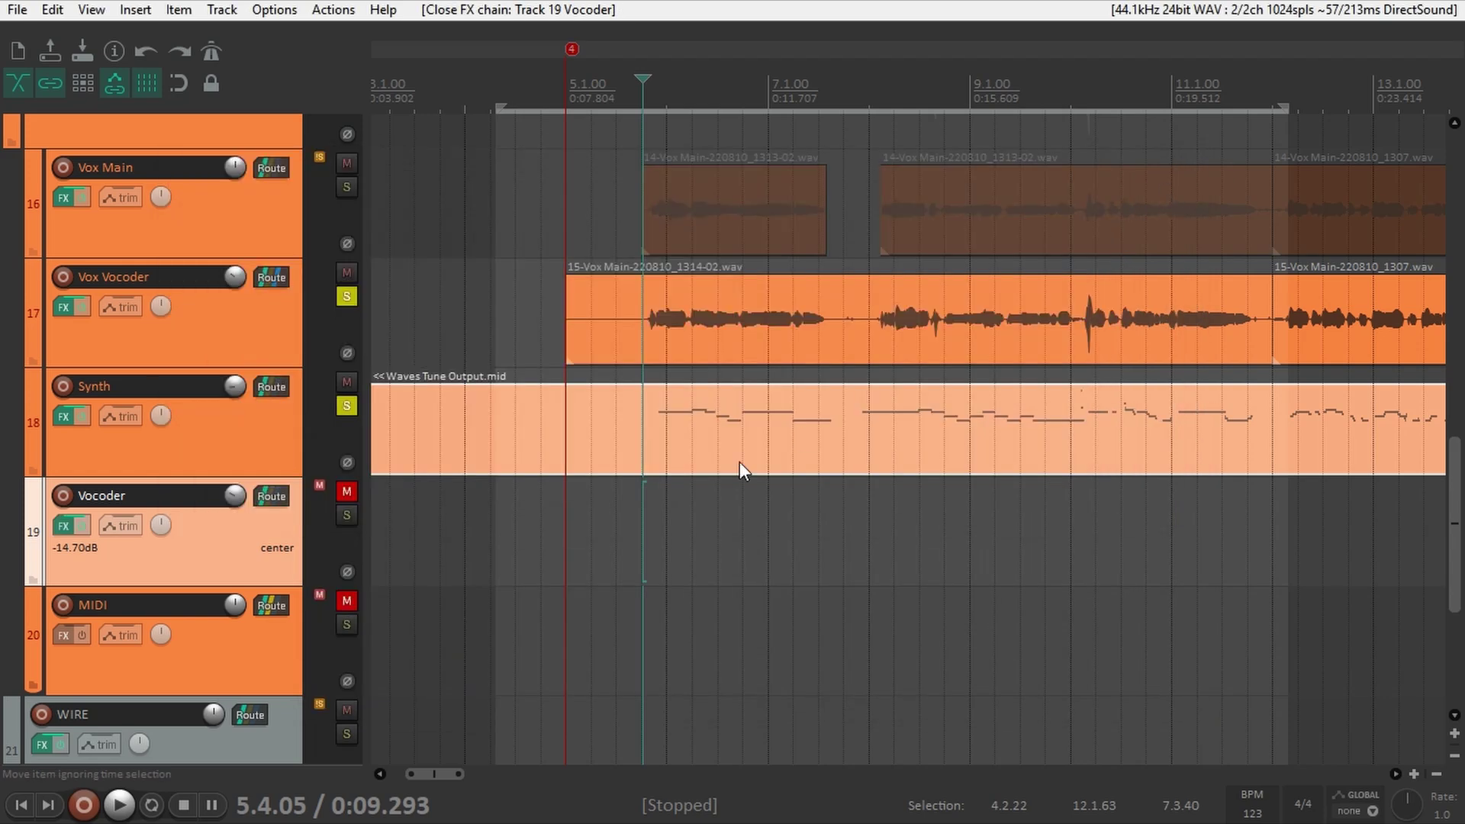
pyautogui.click(138, 323)
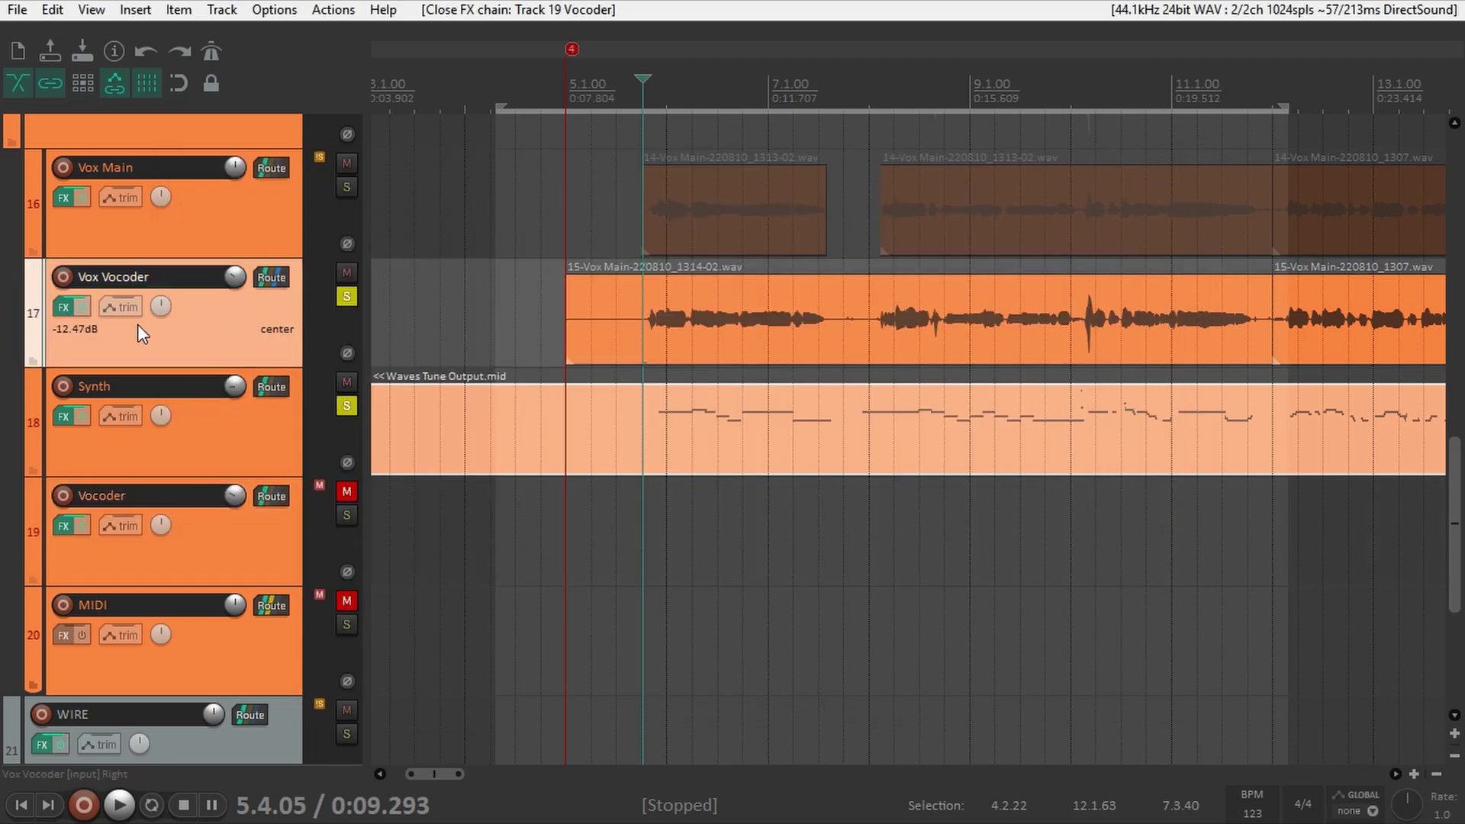
# Step: Bypass TAL-Vocoder in Vox Vocoder's FX chain and turn off the track solos
pyautogui.click(65, 309)
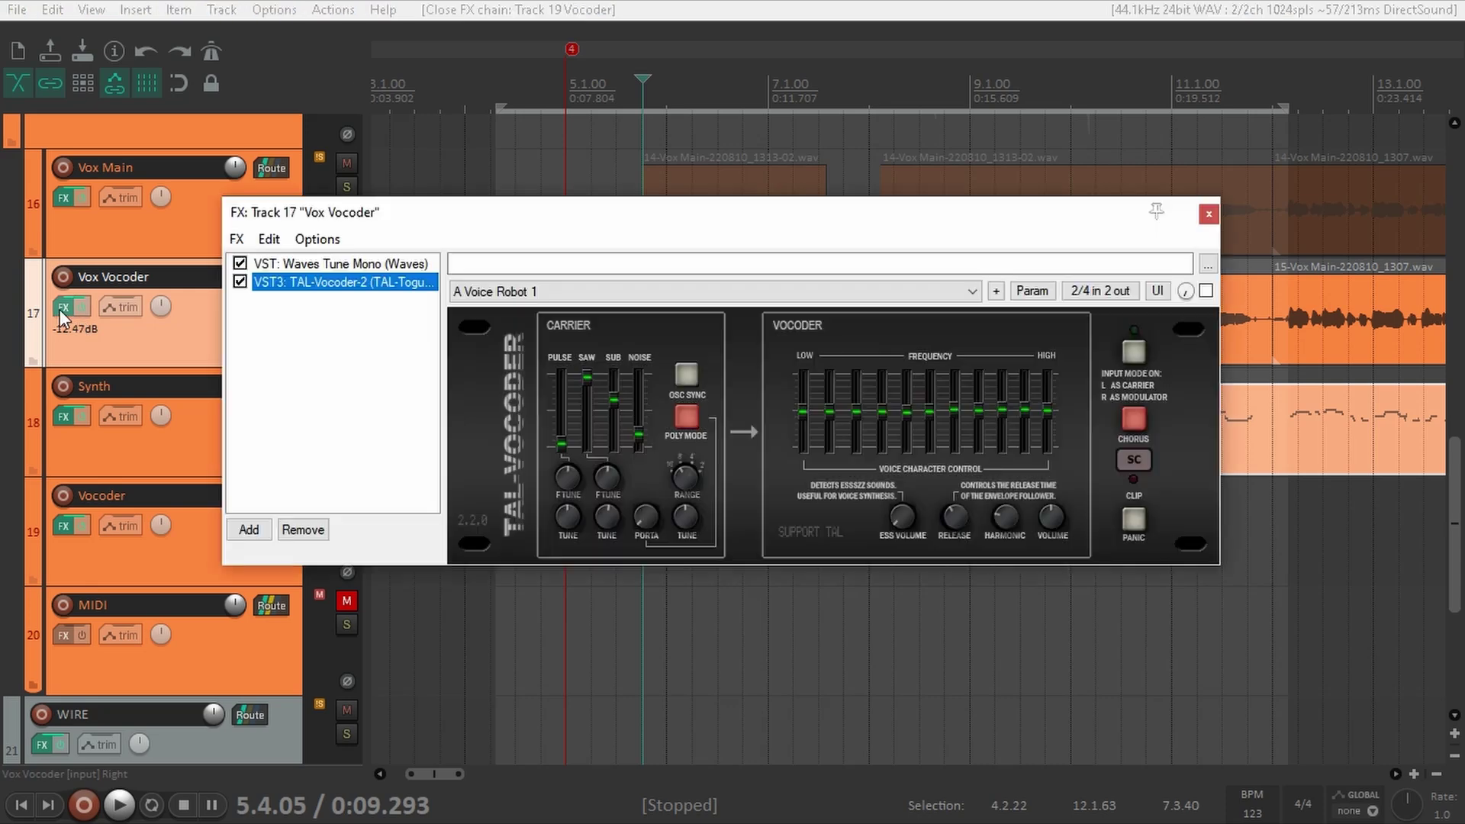
pyautogui.click(240, 282)
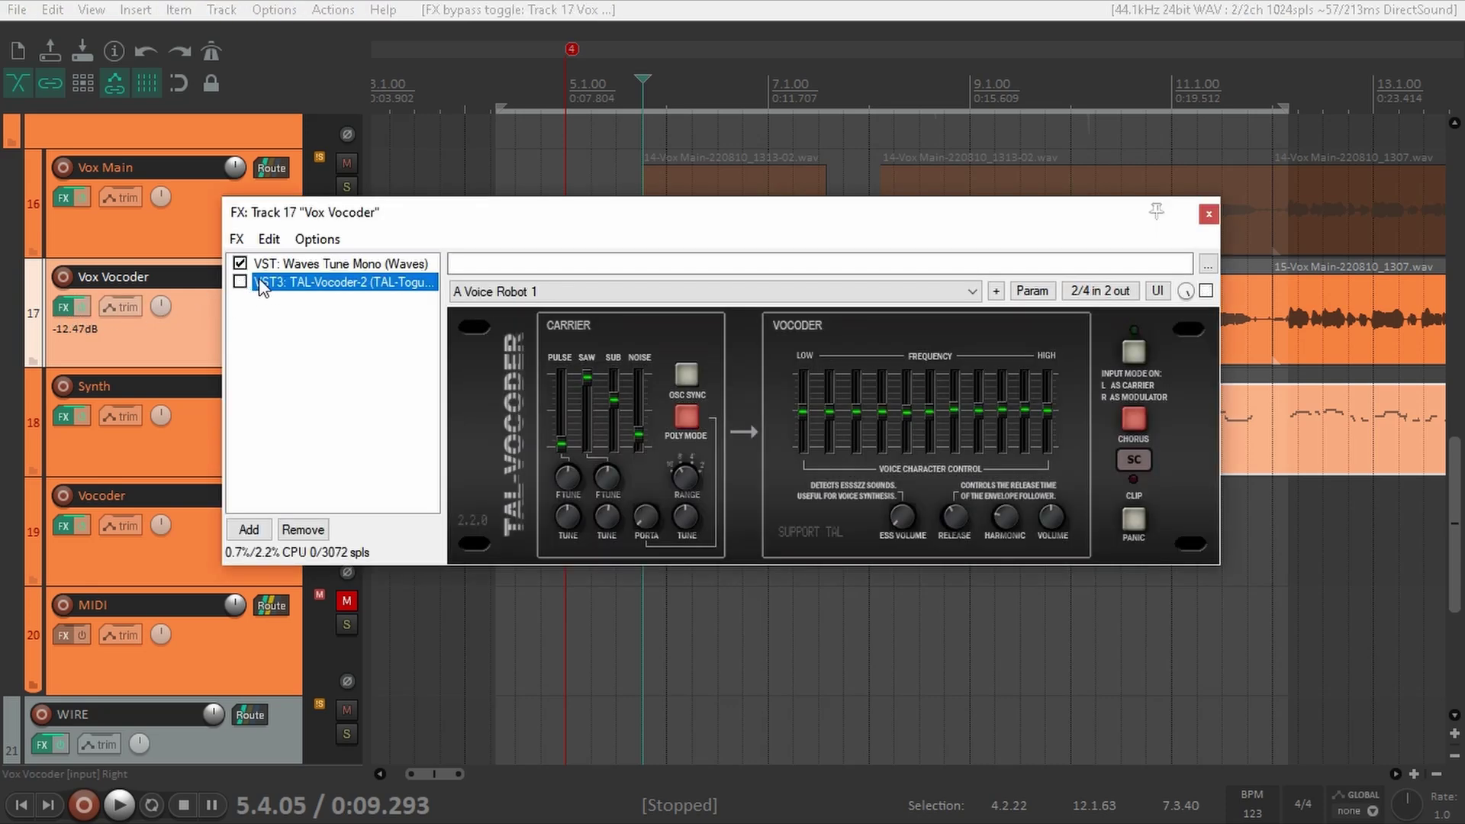
pyautogui.click(1210, 216)
pyautogui.click(472, 320)
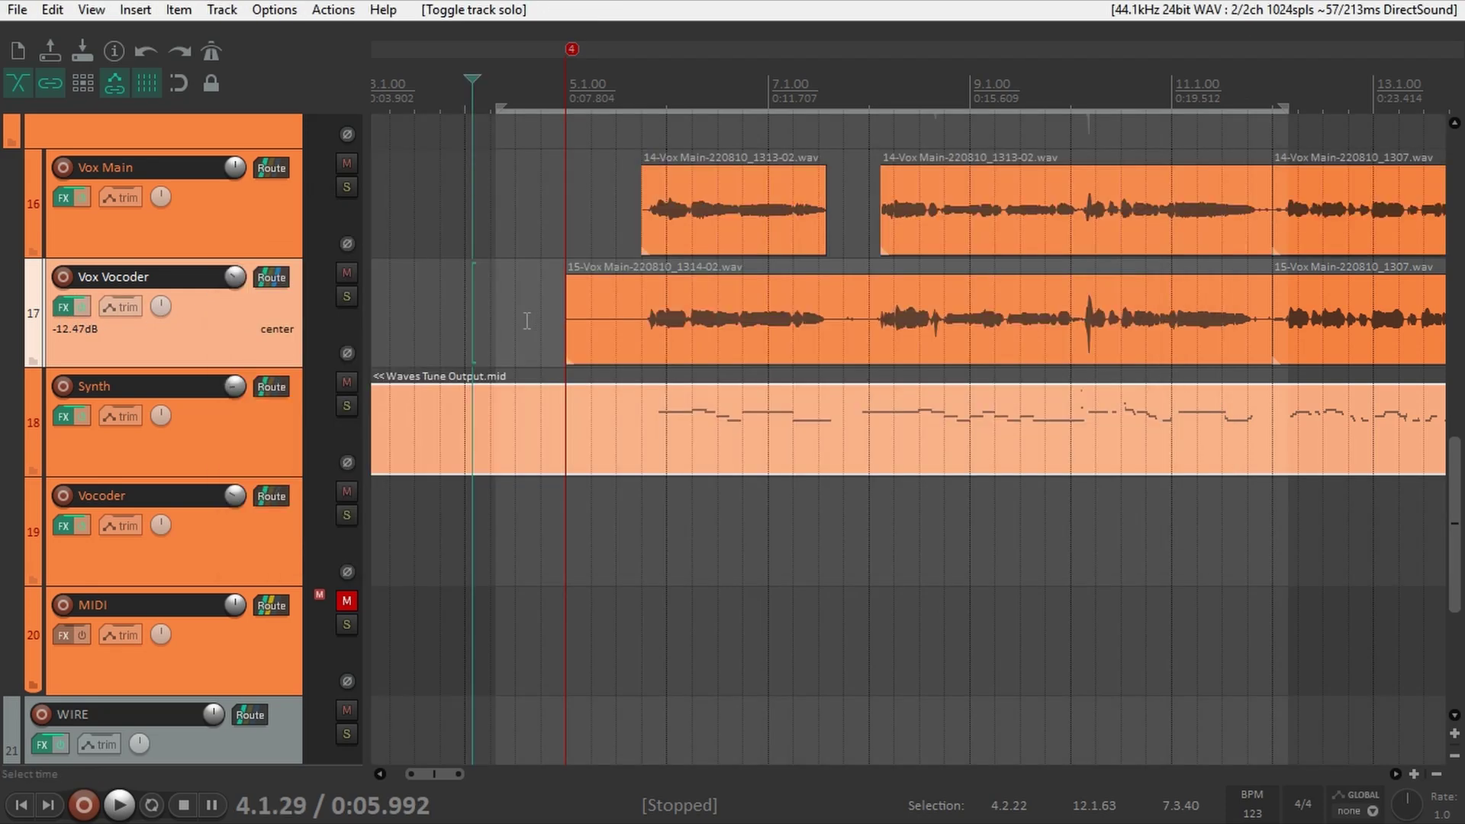
# Step: Delete Vox Vocoder's receive from the MIDI track in its routing window
pyautogui.click(267, 278)
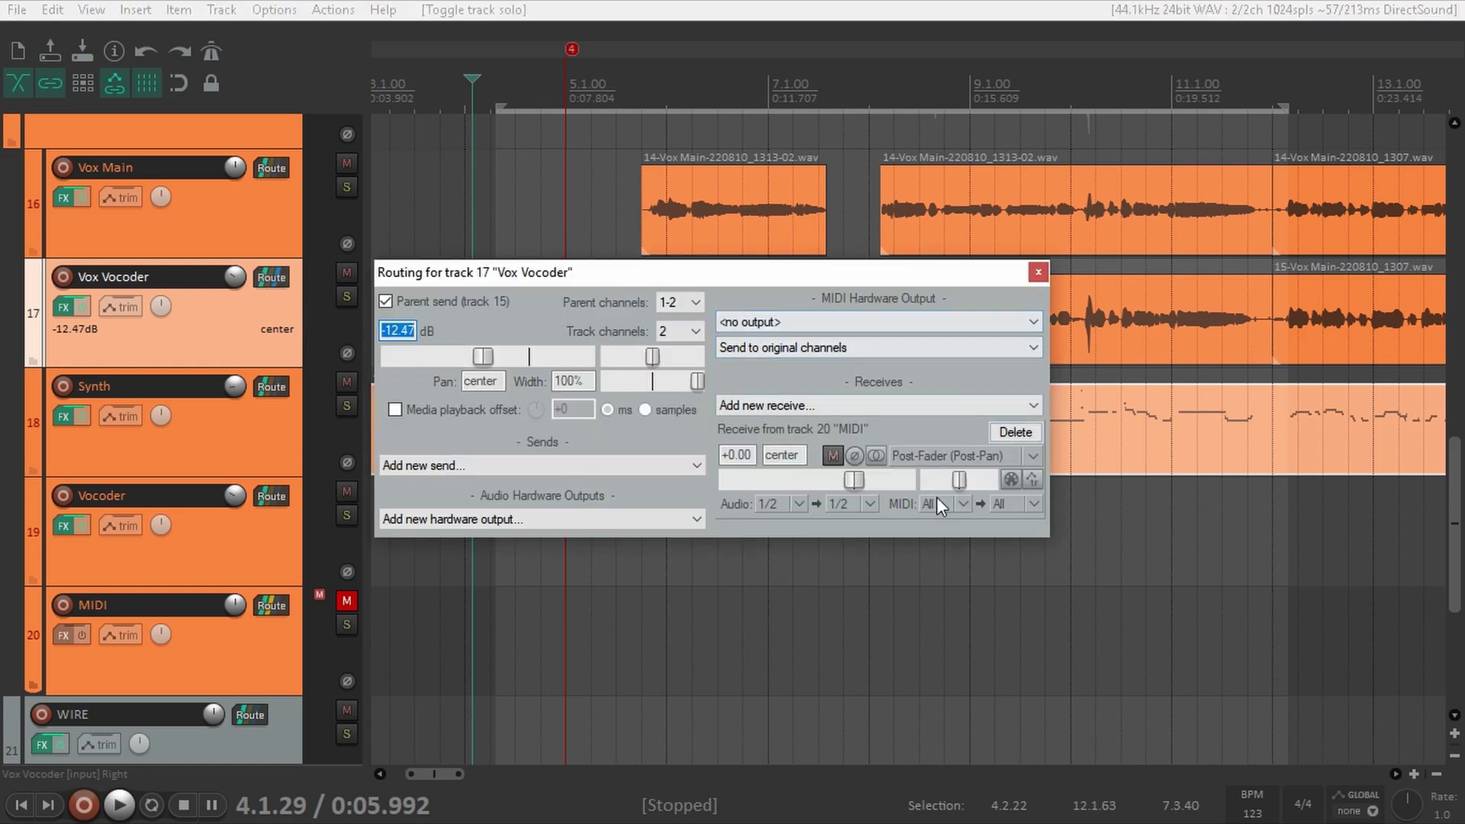
pyautogui.click(1014, 433)
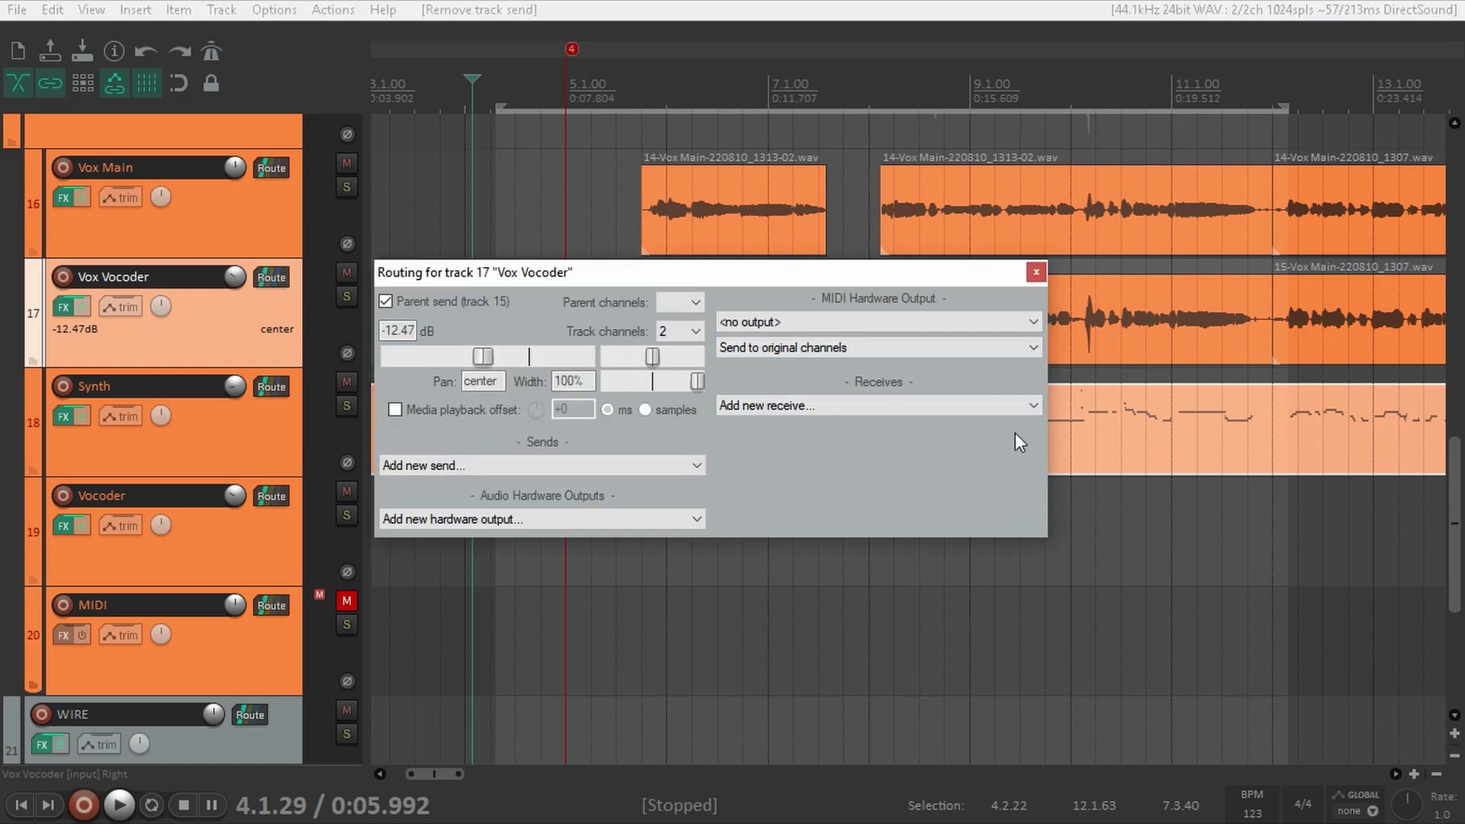
pyautogui.click(1038, 273)
pyautogui.click(429, 304)
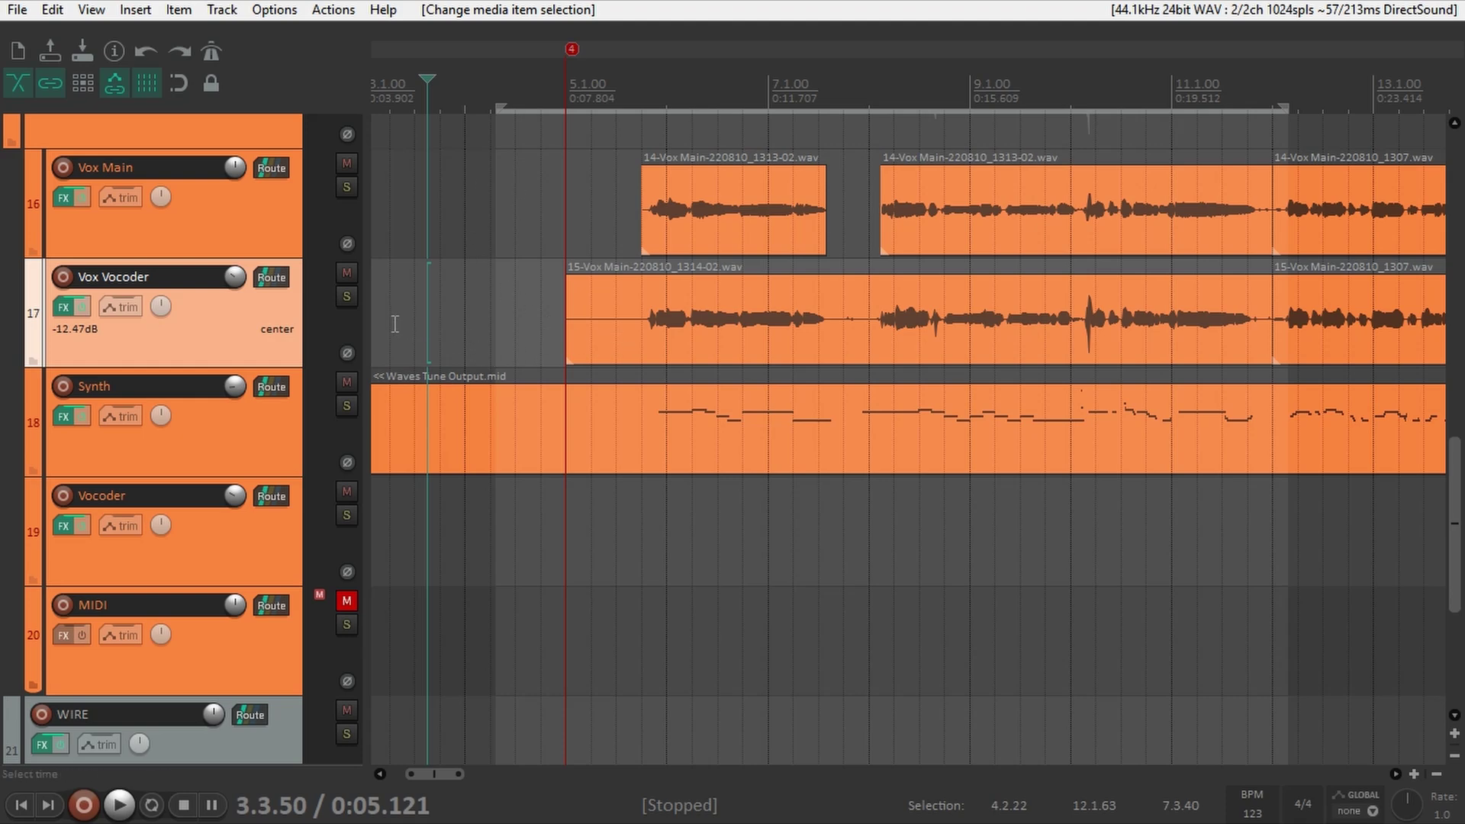
# Step: Solo Vox Vocoder, Synth and Vocoder, then send Vox Vocoder and Synth audio to Vocoder (track 19)
pyautogui.click(346, 296)
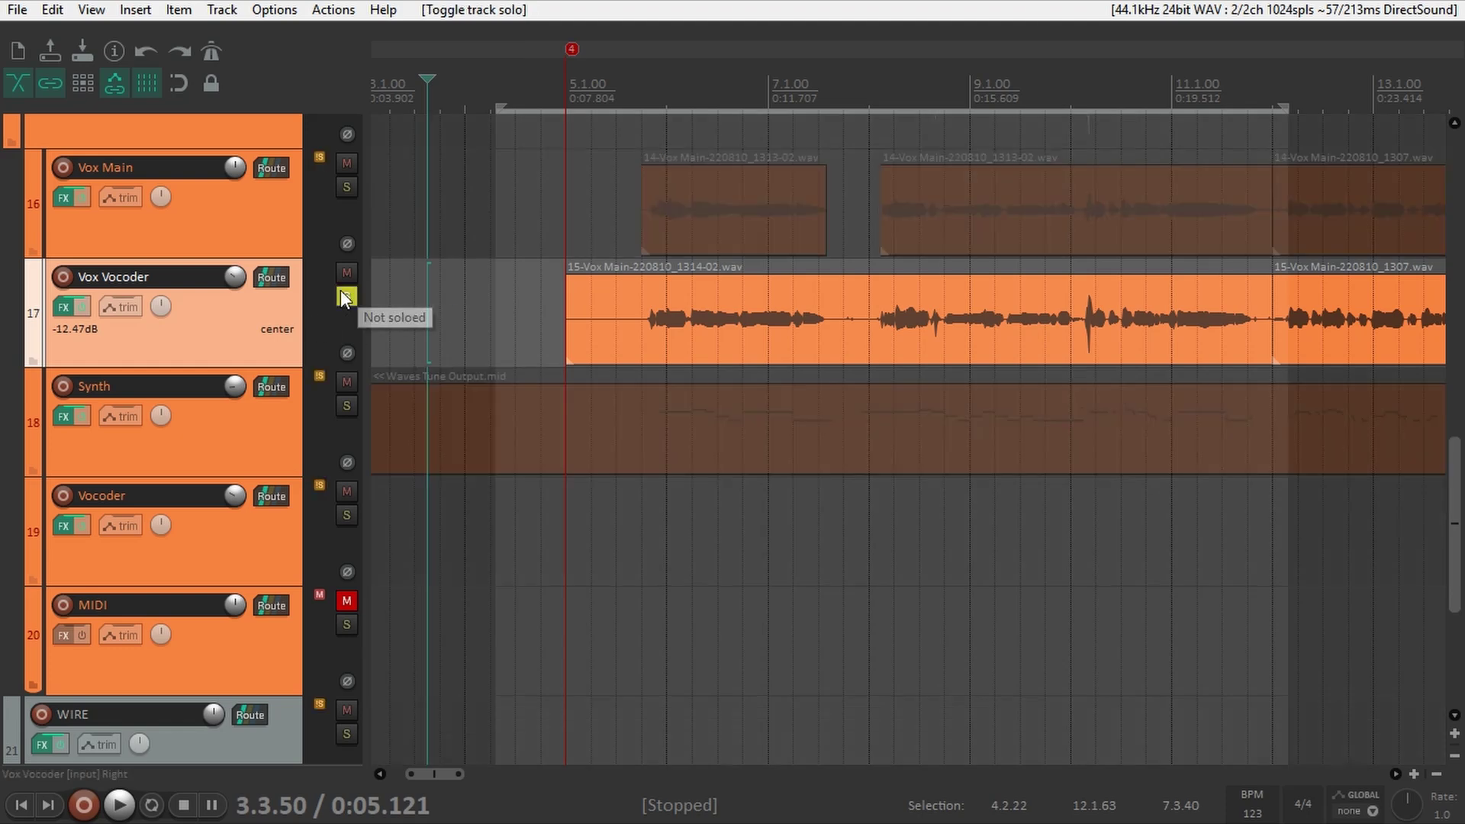
pyautogui.click(347, 406)
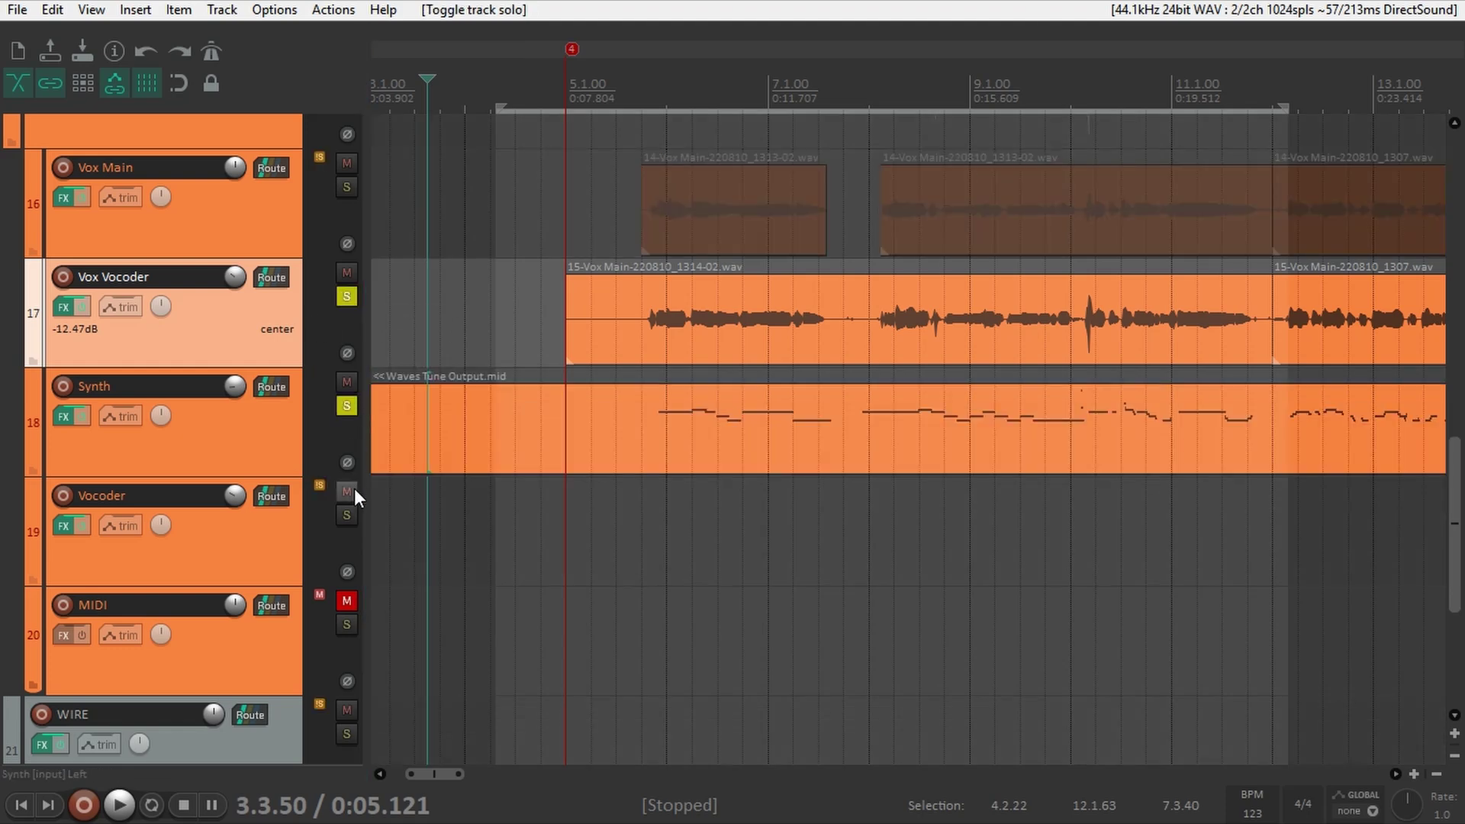
pyautogui.click(348, 514)
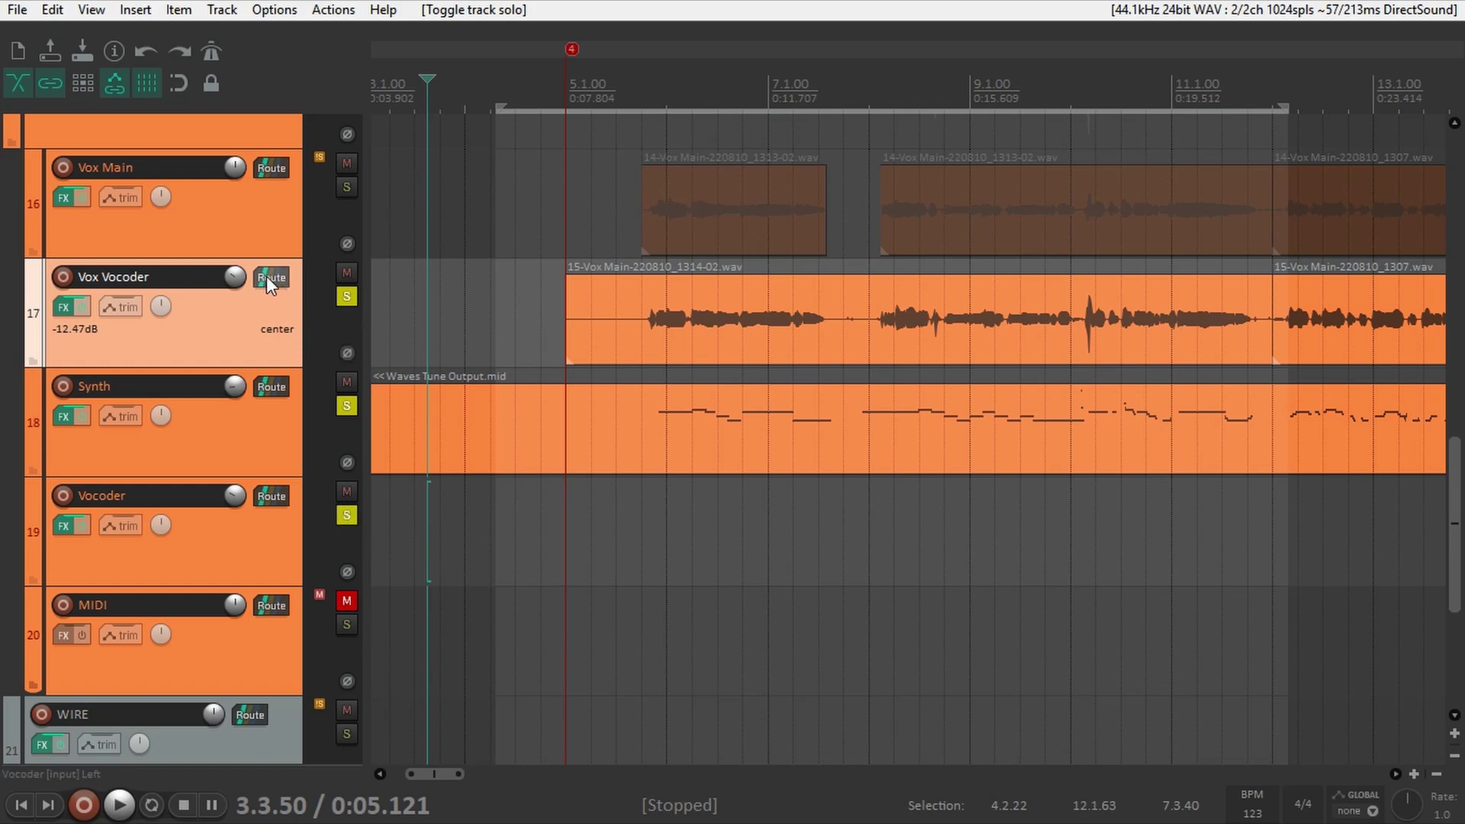
pyautogui.moveTo(322, 327); pyautogui.dragTo(272, 547)
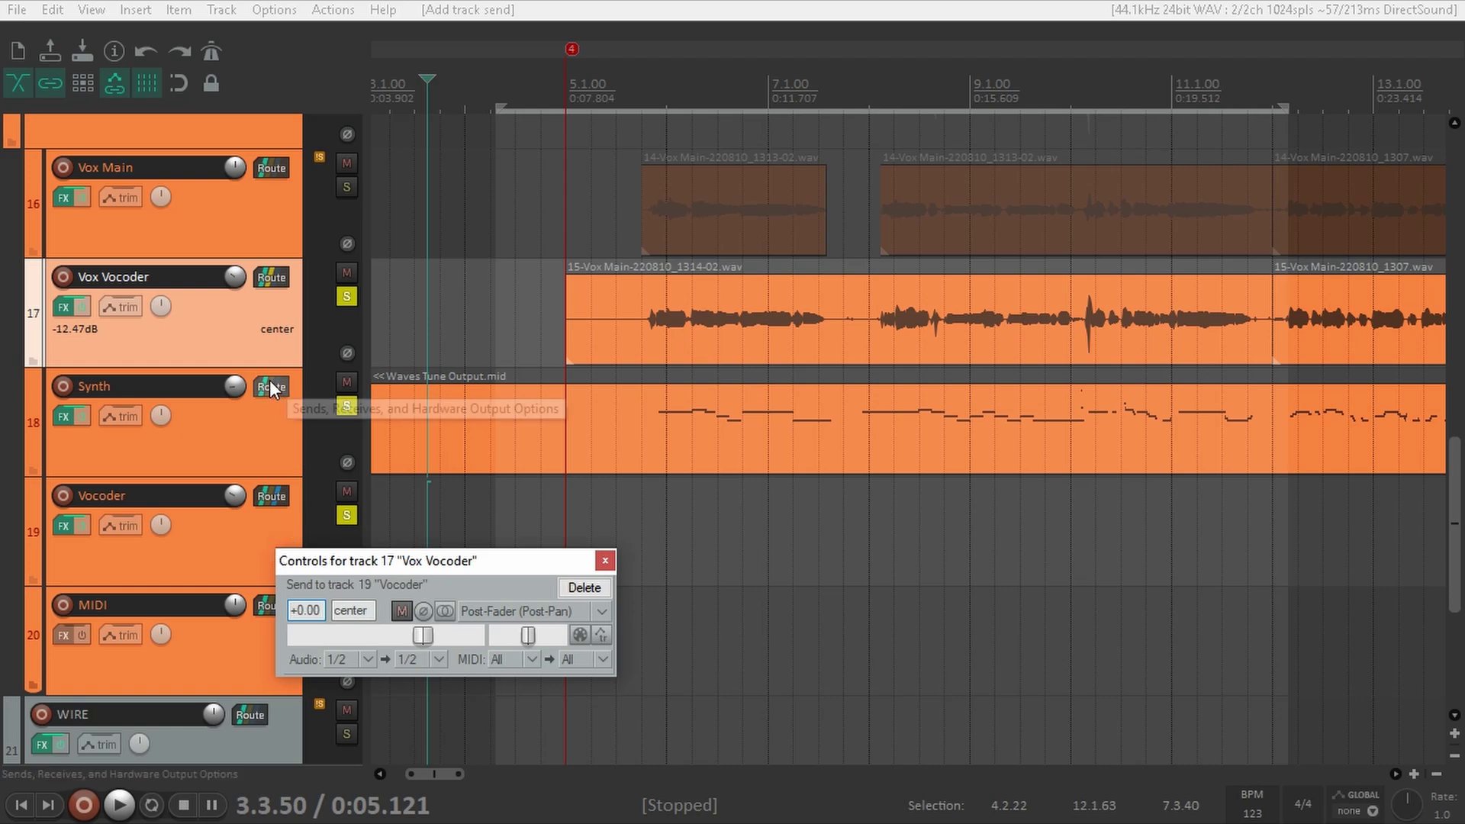
pyautogui.moveTo(271, 384); pyautogui.dragTo(273, 556)
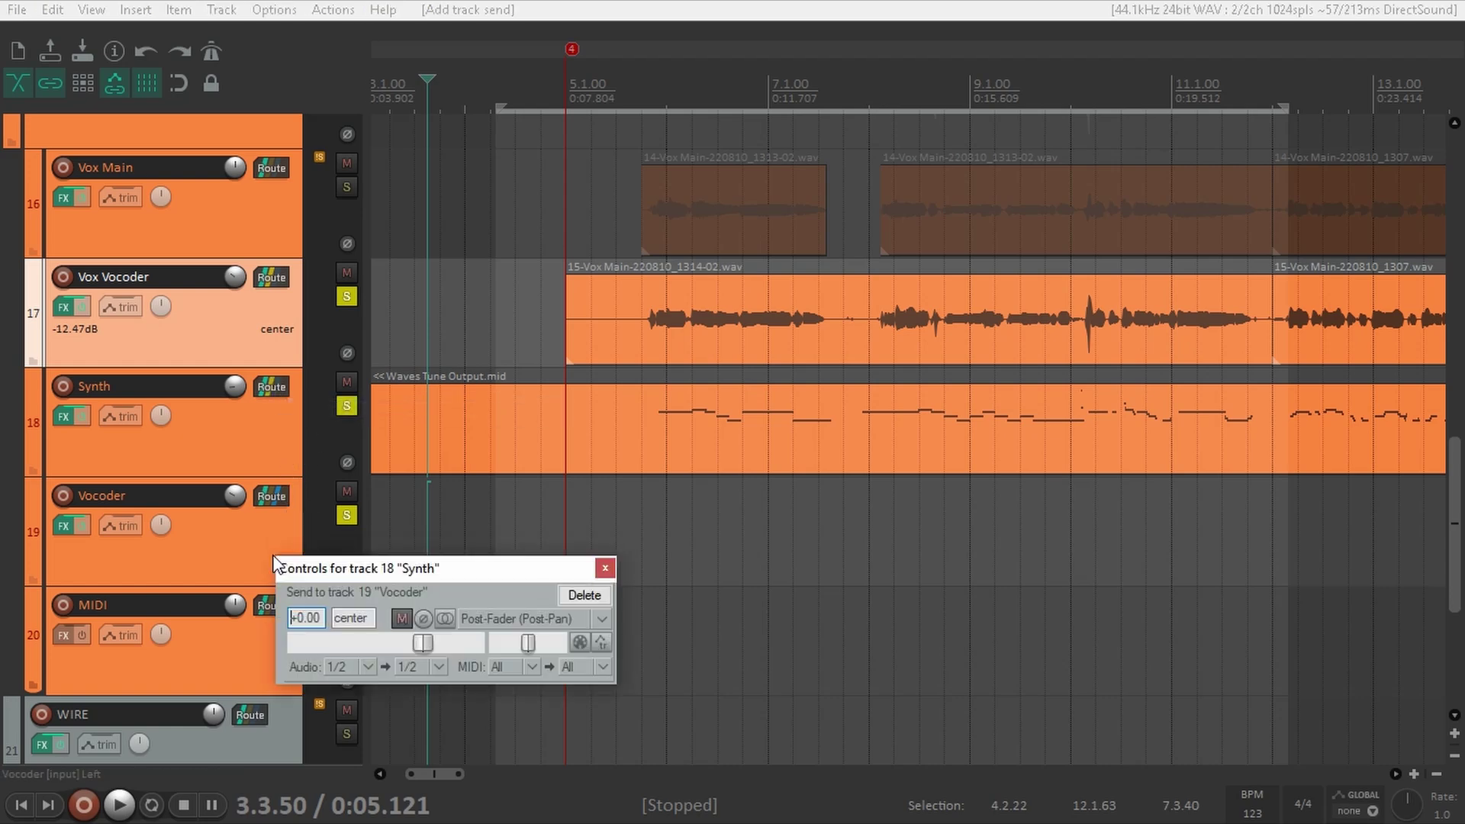
pyautogui.click(605, 567)
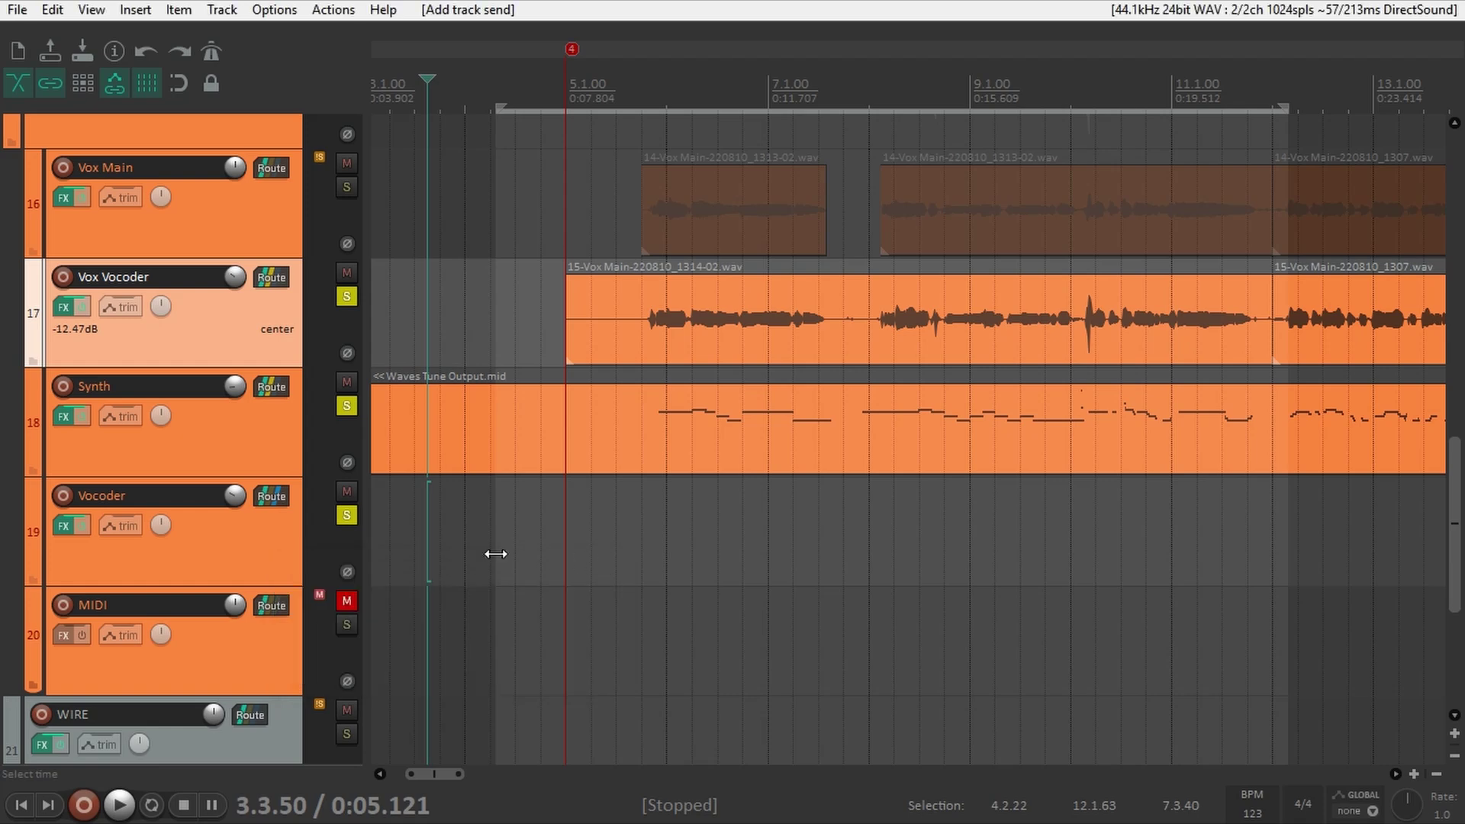
# Step: Pan the Vocoder track's Vox Vocoder receive to 100%R and its Synth receive to 100%L
pyautogui.click(272, 496)
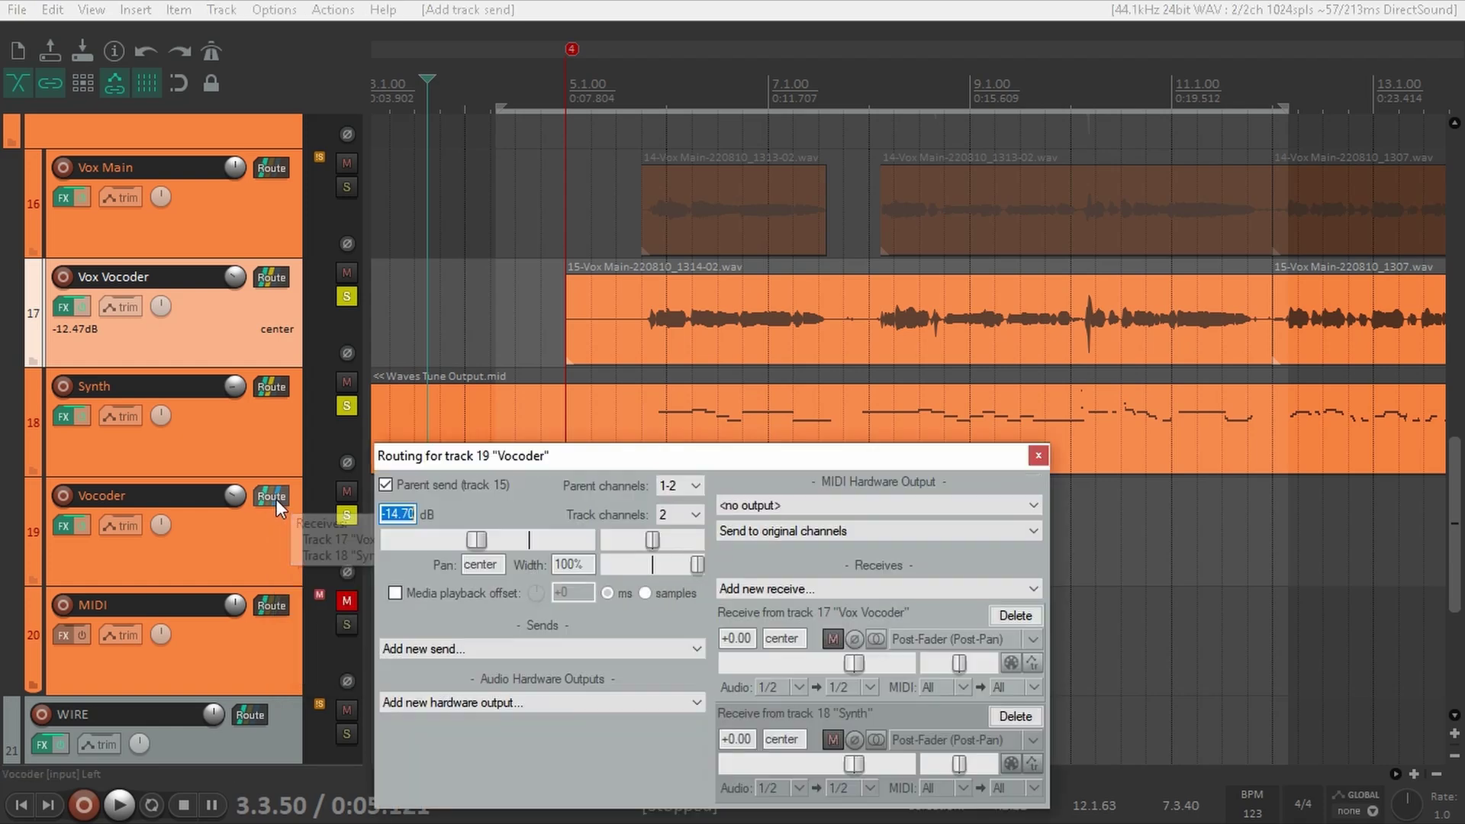
pyautogui.moveTo(739, 456); pyautogui.dragTo(802, 253)
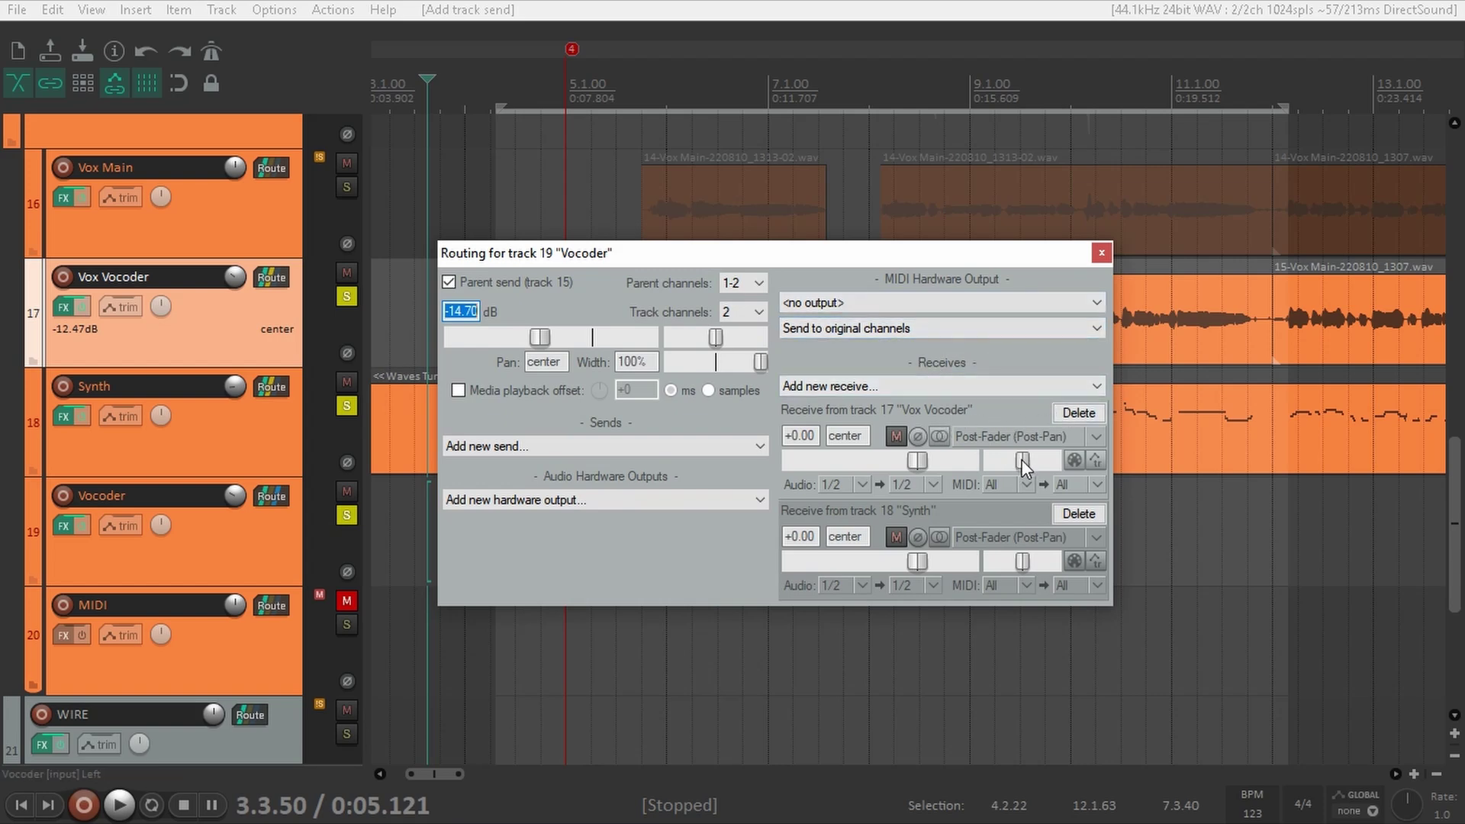
pyautogui.moveTo(1019, 459); pyautogui.dragTo(1117, 461)
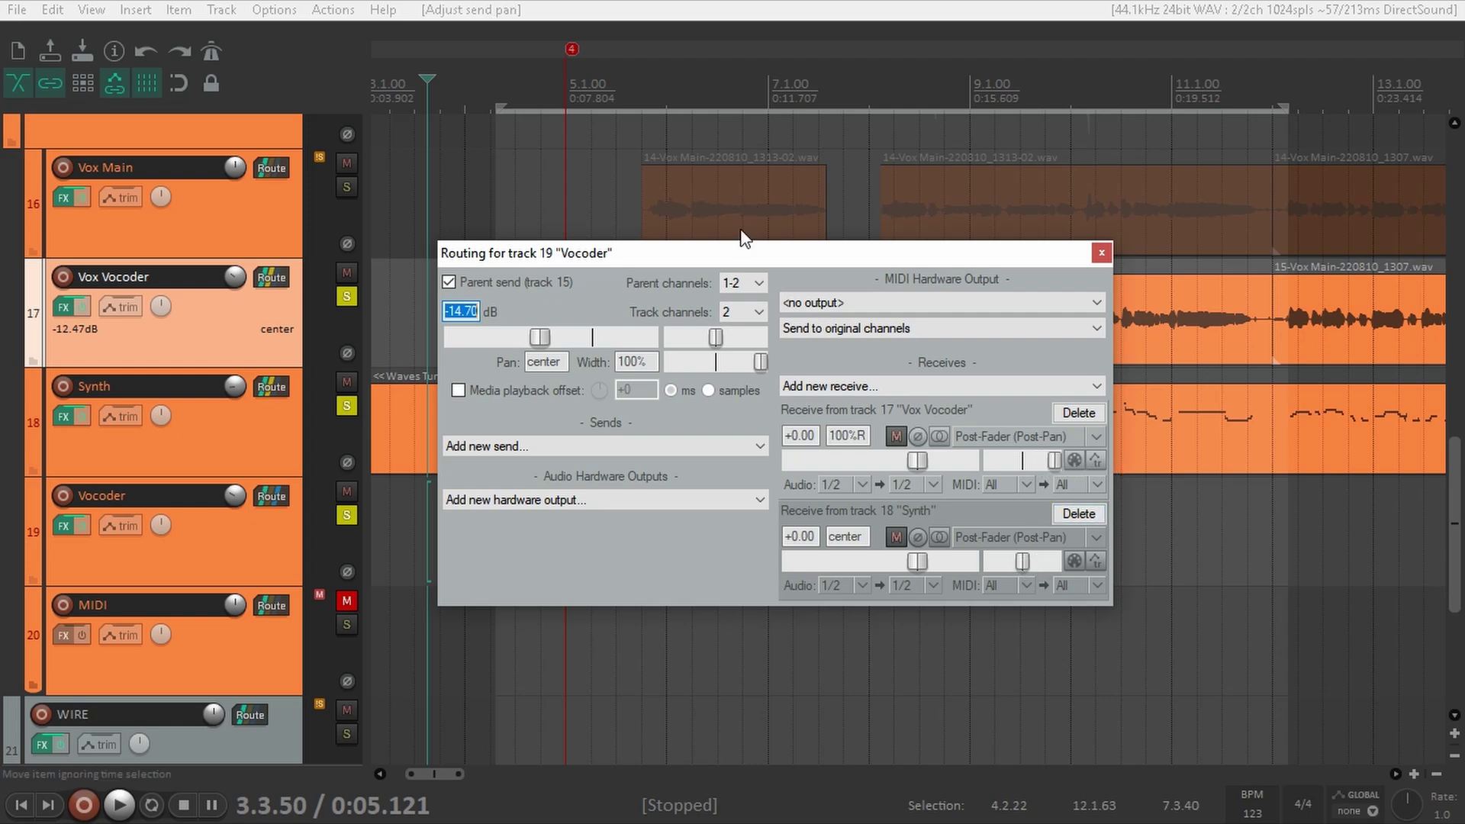
pyautogui.moveTo(502, 252); pyautogui.dragTo(635, 508)
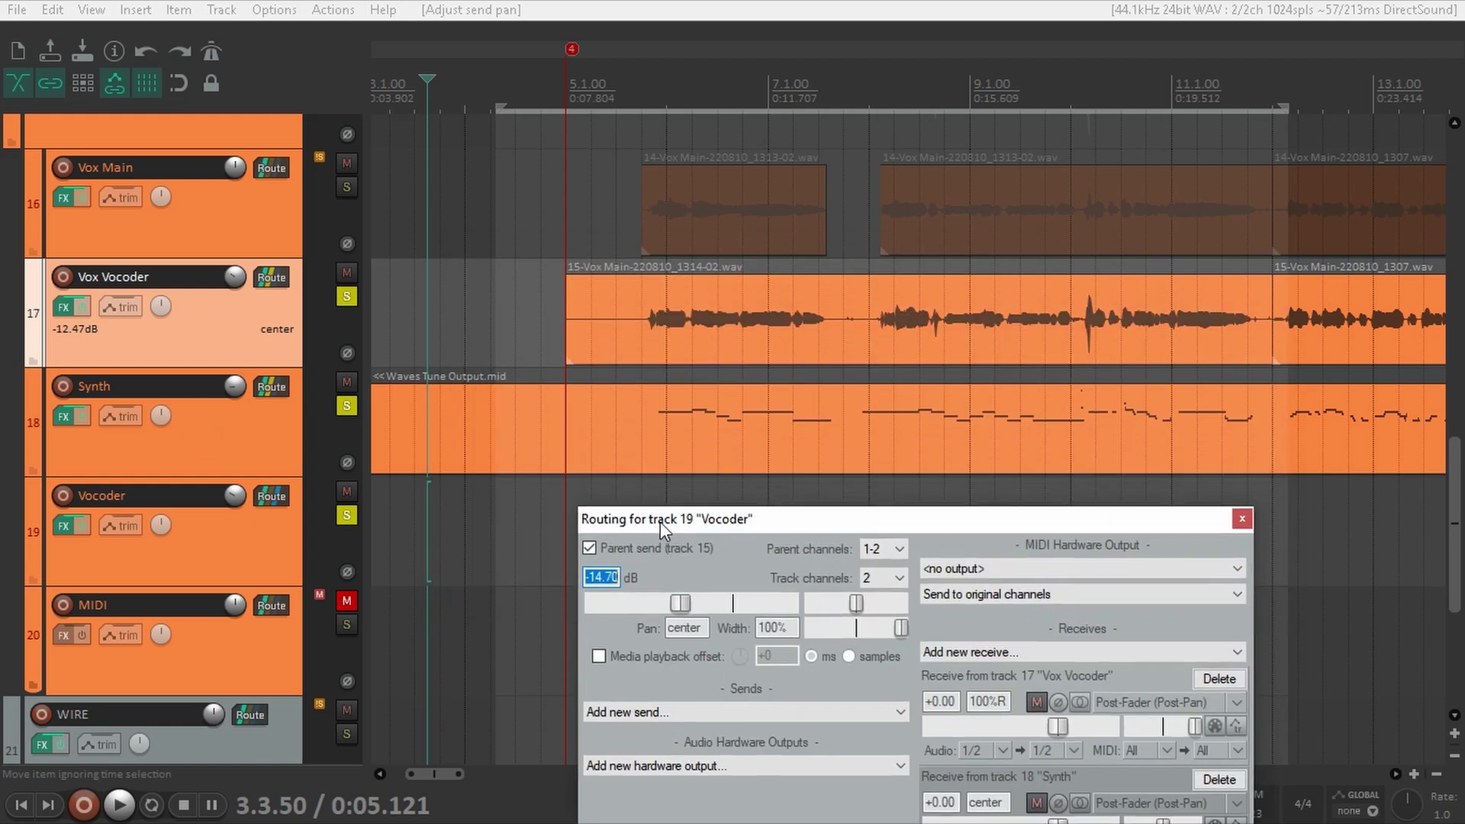
pyautogui.moveTo(885, 530); pyautogui.dragTo(719, 272)
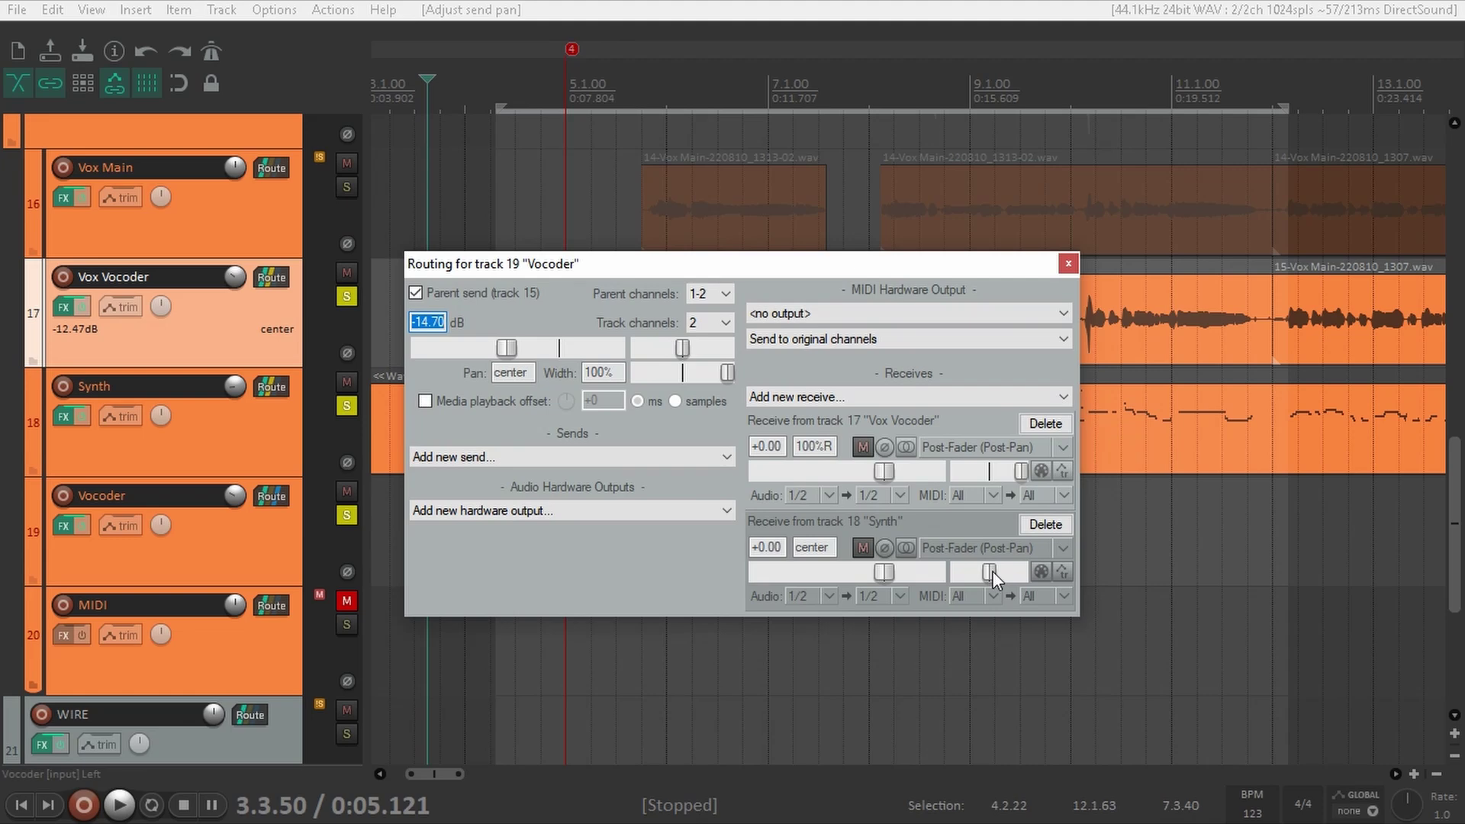
pyautogui.moveTo(990, 572); pyautogui.dragTo(958, 572)
pyautogui.click(1068, 263)
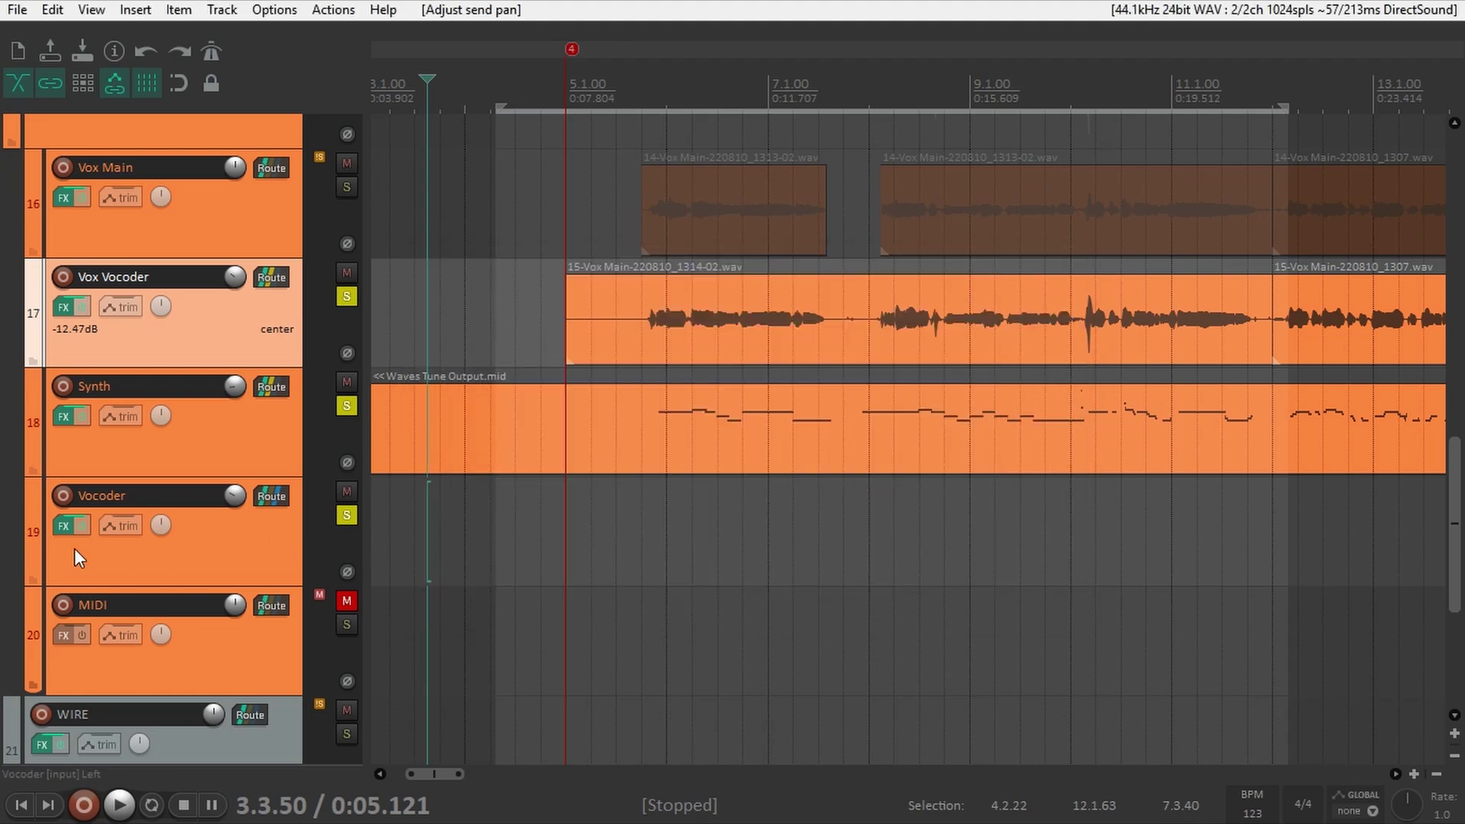
# Step: Enable TAL-Vocoder's carrier/modulator input mode and audition the Vocoder track from bar 5
pyautogui.click(64, 525)
pyautogui.moveTo(631, 185); pyautogui.dragTo(725, 227)
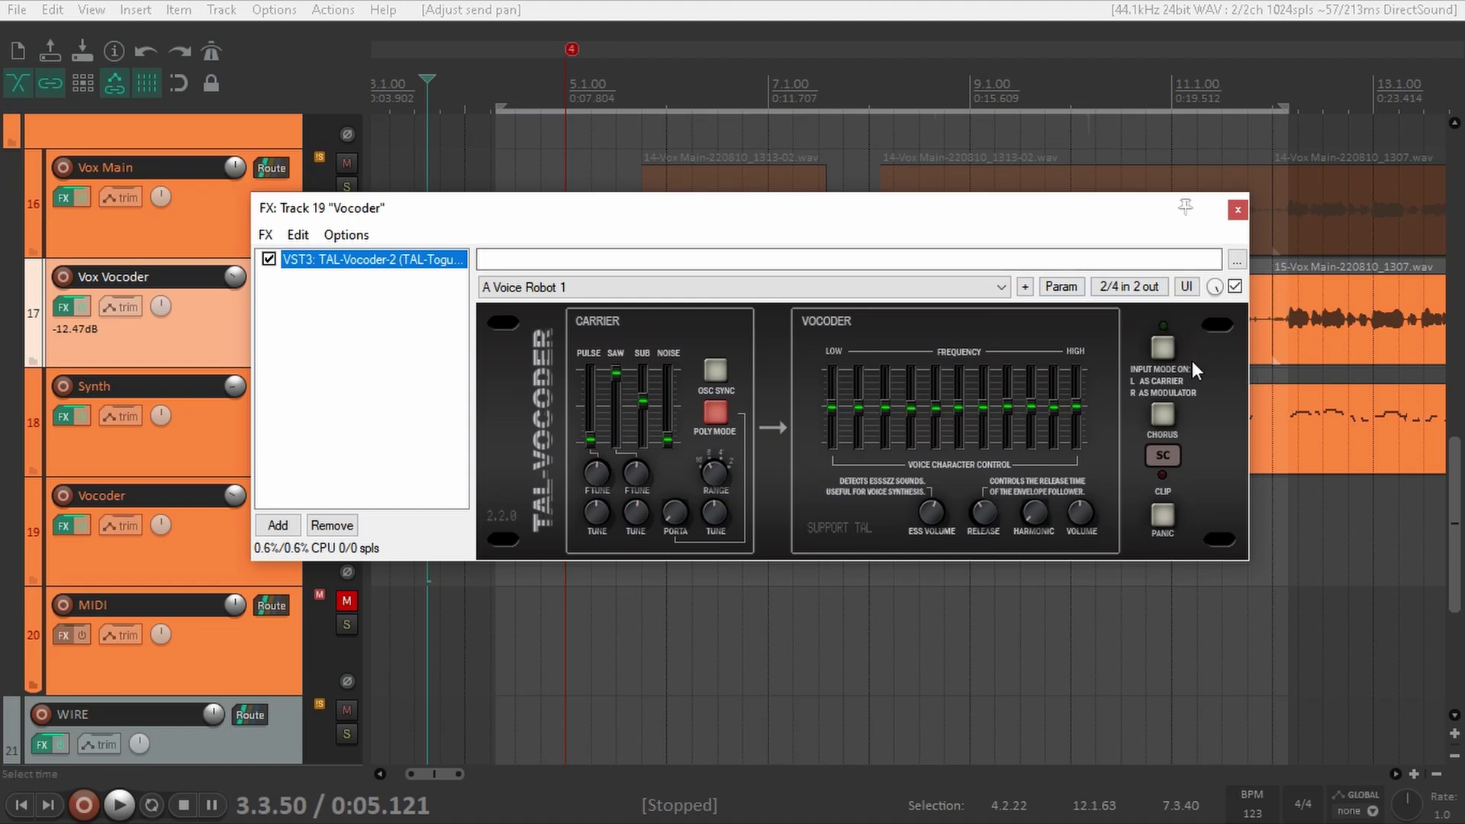
pyautogui.click(1169, 342)
pyautogui.moveTo(763, 207); pyautogui.dragTo(885, 263)
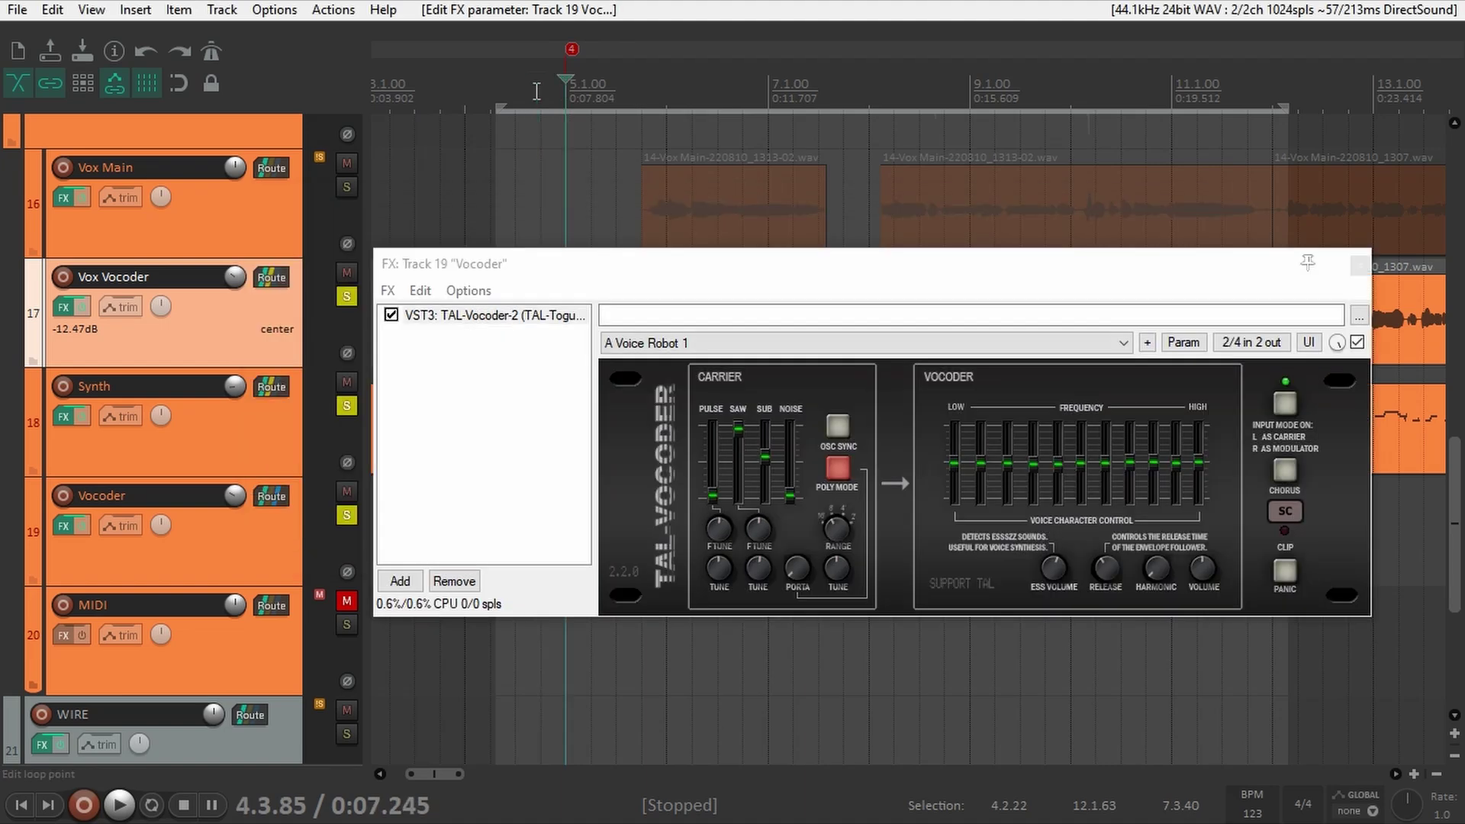
pyautogui.click(535, 91)
pyautogui.press('space')
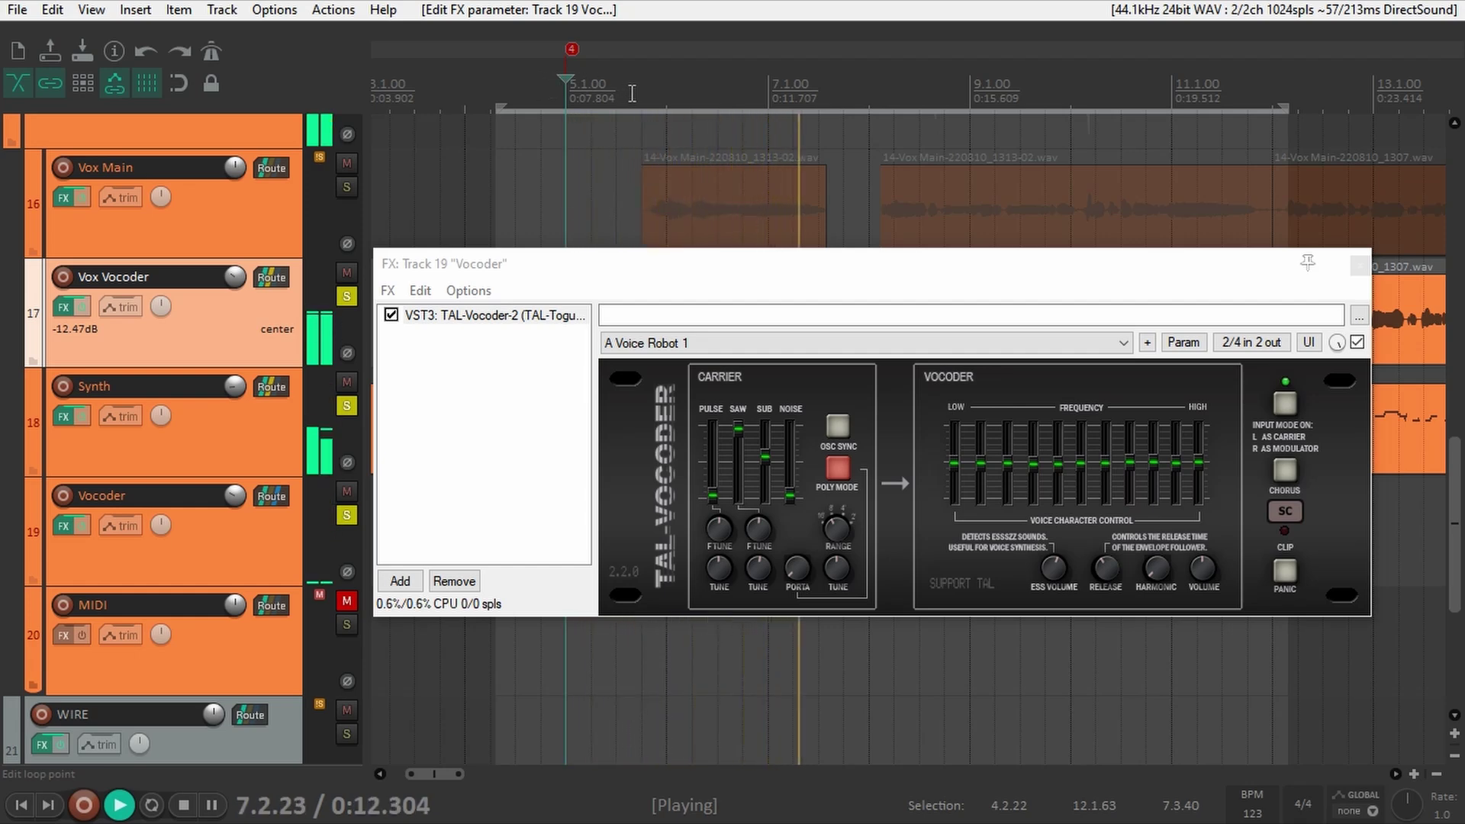
pyautogui.press('space')
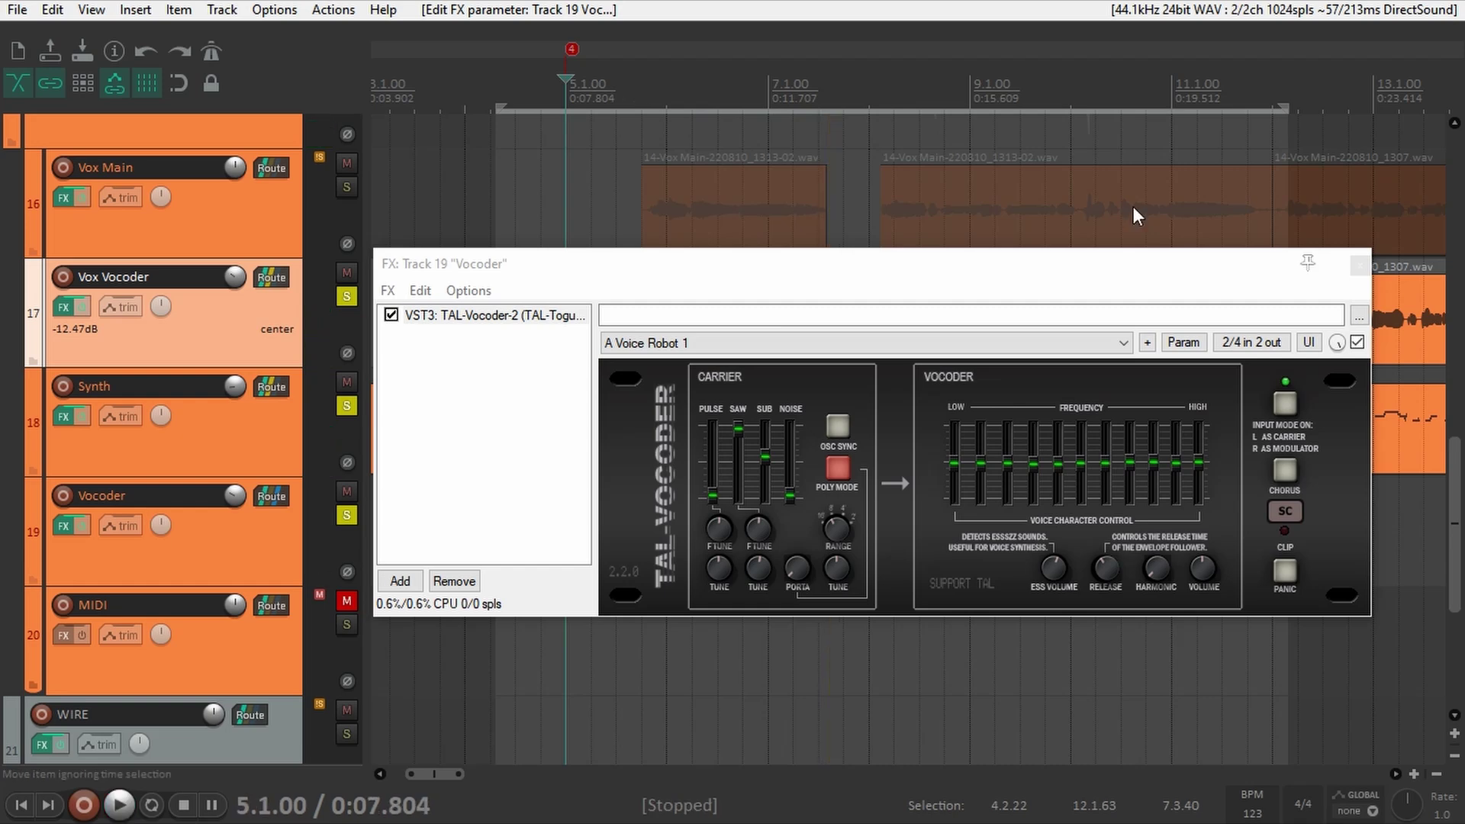
pyautogui.click(1359, 265)
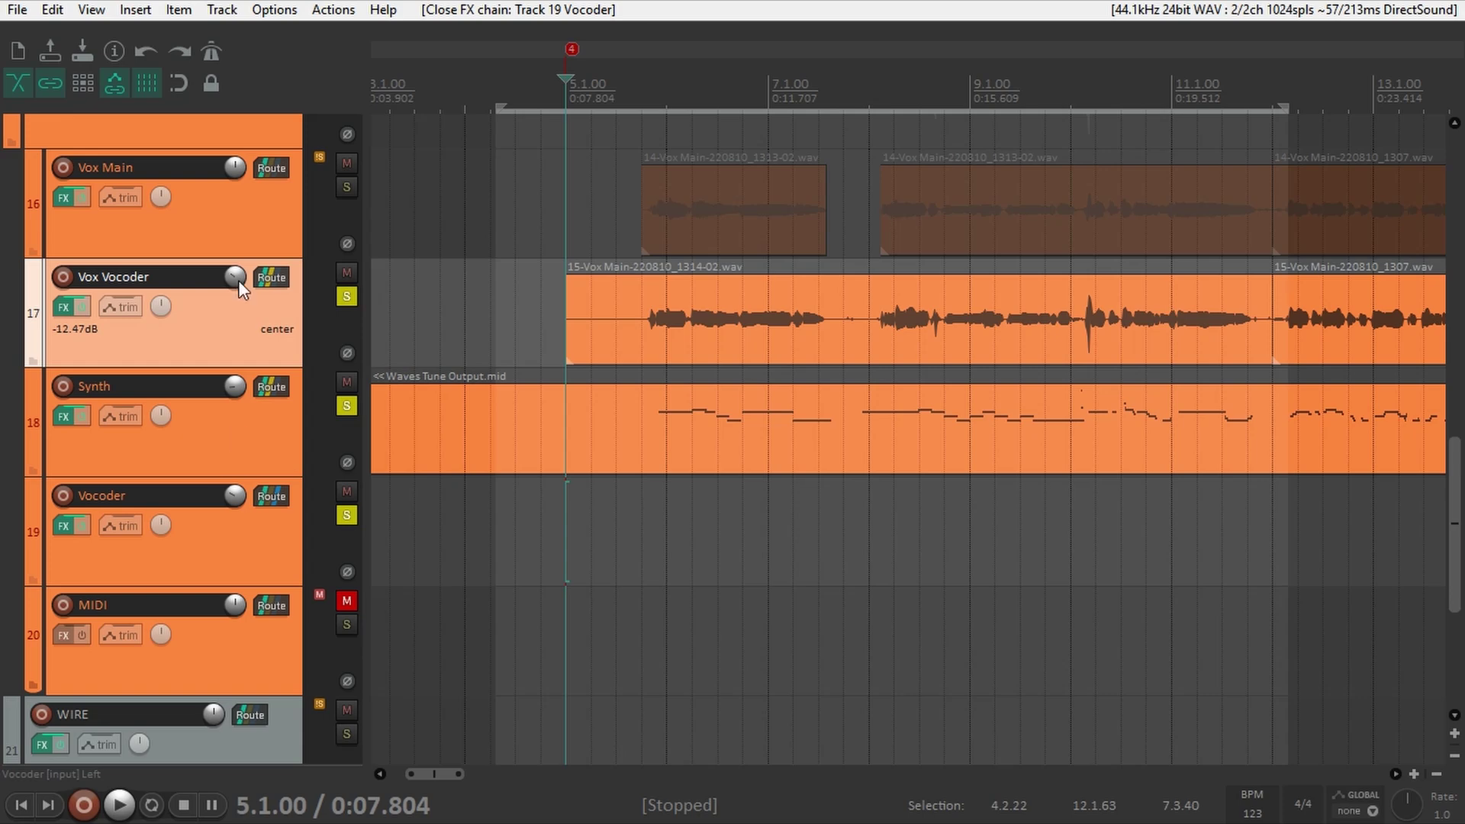
# Step: Pull Vox Vocoder's volume fully down, reset Vocoder to 0 dB, and audition from 0:09.380
pyautogui.moveTo(239, 281); pyautogui.dragTo(238, 397)
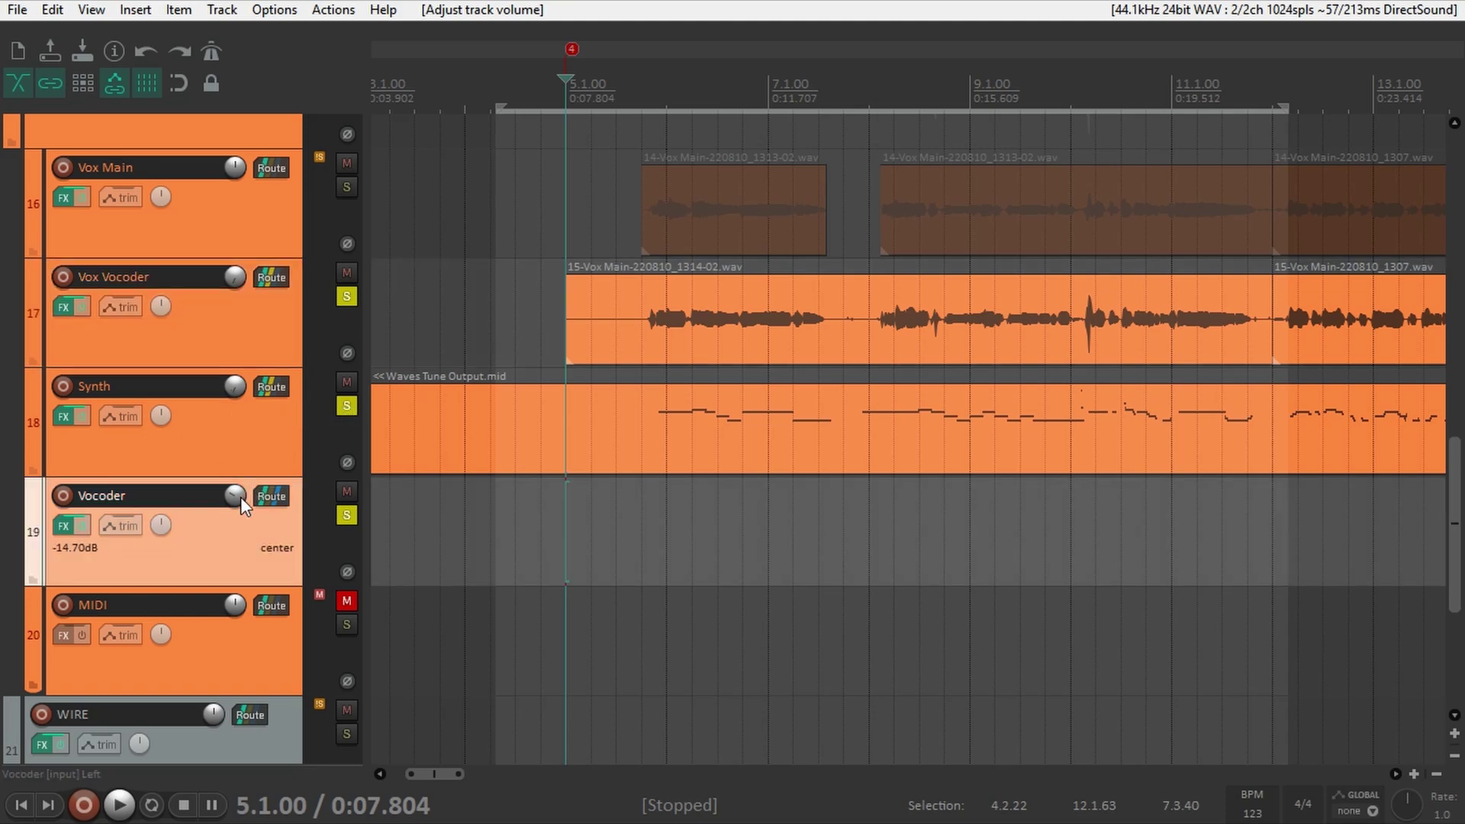
pyautogui.doubleClick(236, 496)
pyautogui.click(647, 80)
pyautogui.press('space')
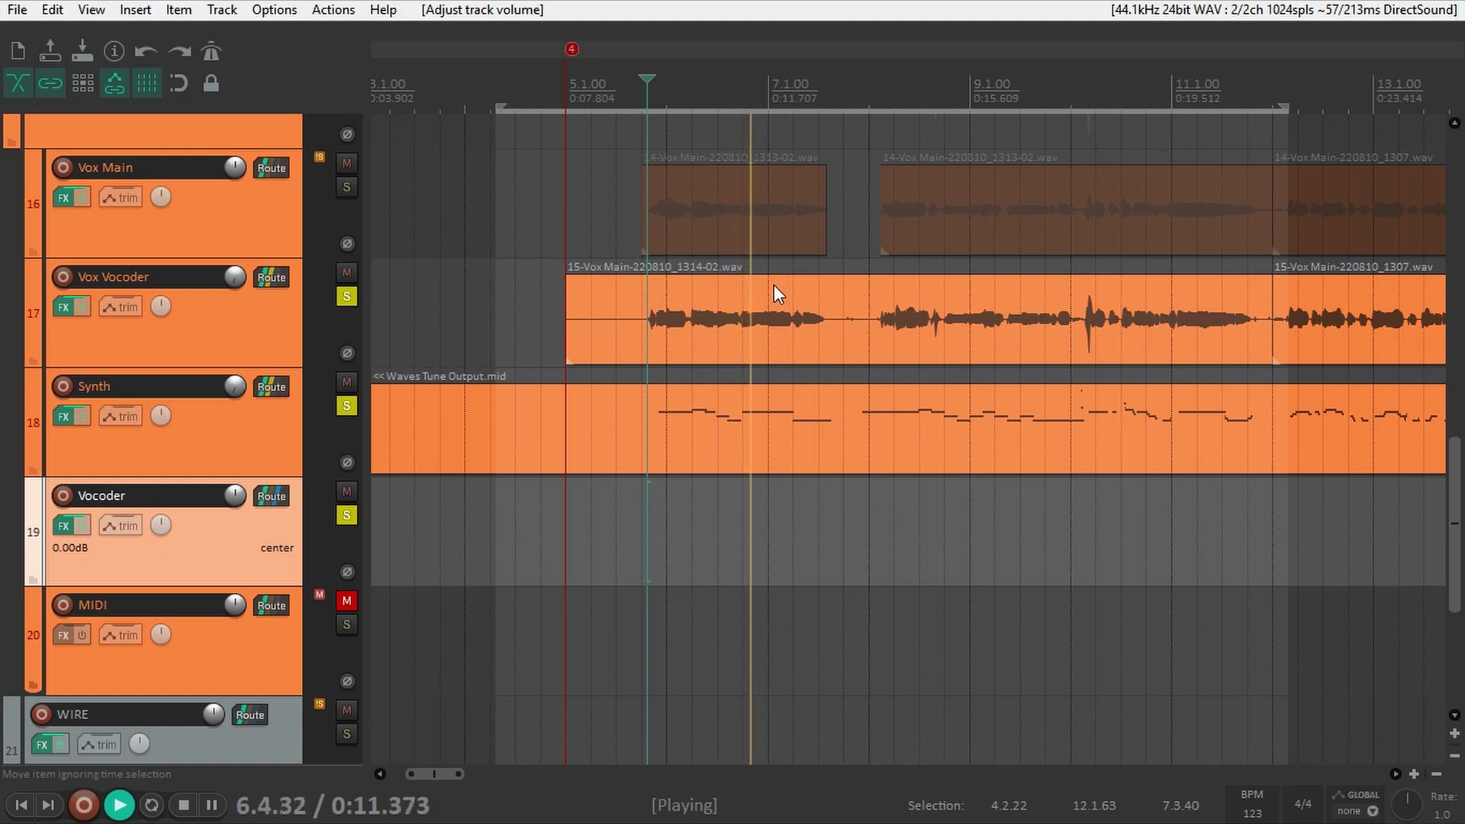
pyautogui.press('space')
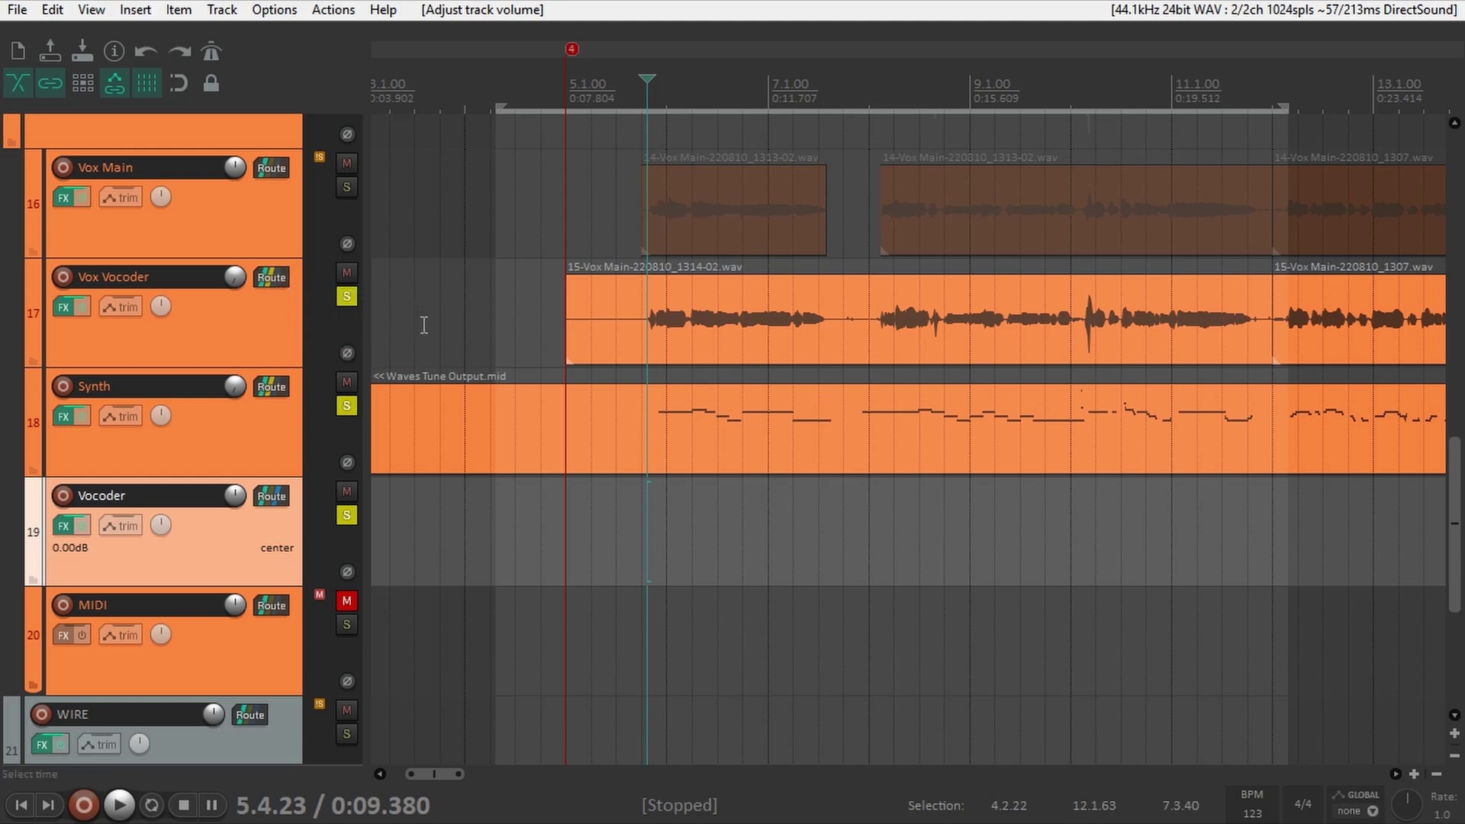
pyautogui.click(276, 282)
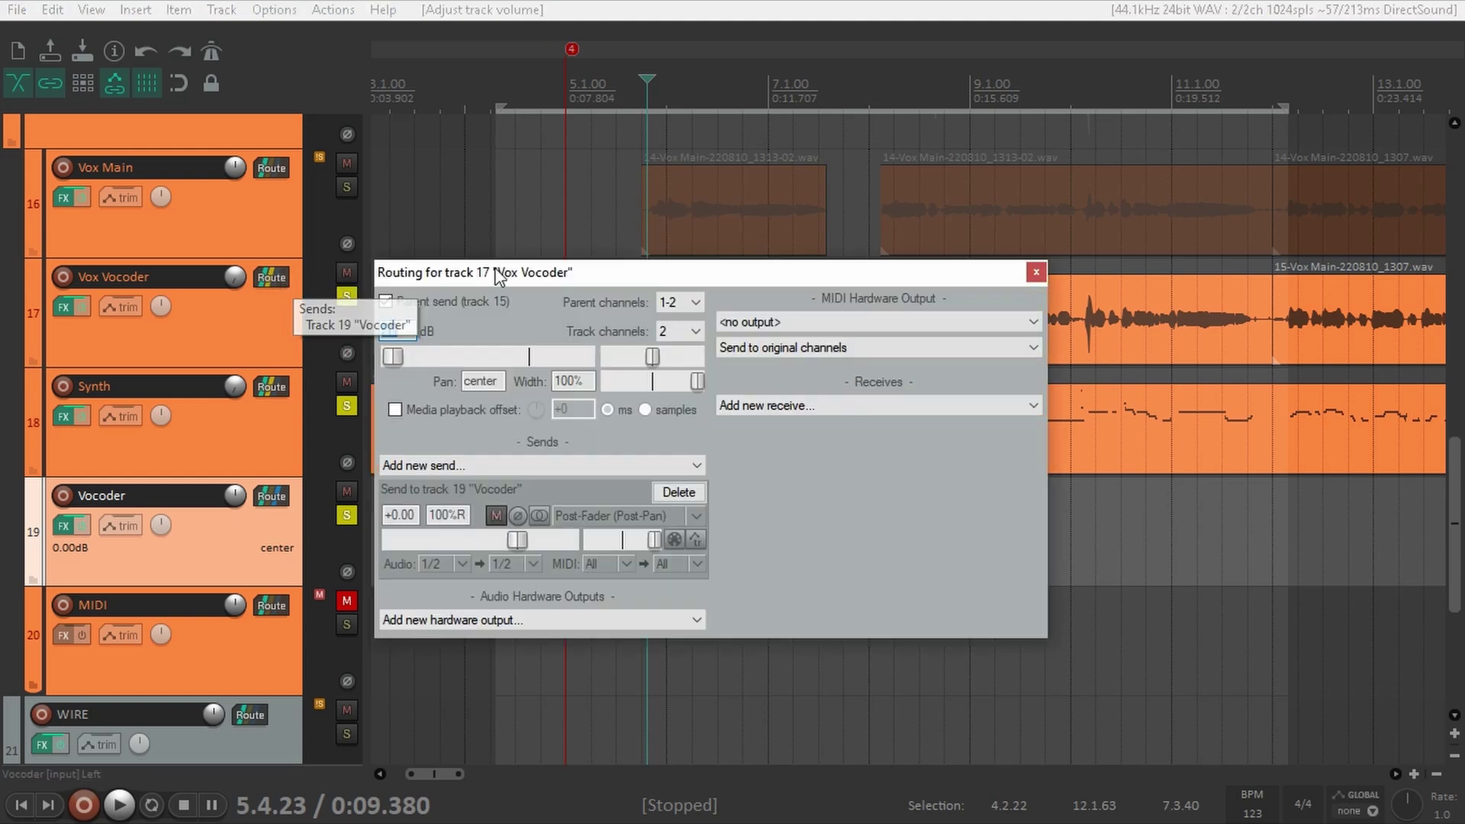
# Step: Set Vox Vocoder's send to Vocoder as Pre-Fader (Post-FX) and turn Vox Vocoder fully down
pyautogui.moveTo(602, 276); pyautogui.dragTo(743, 218)
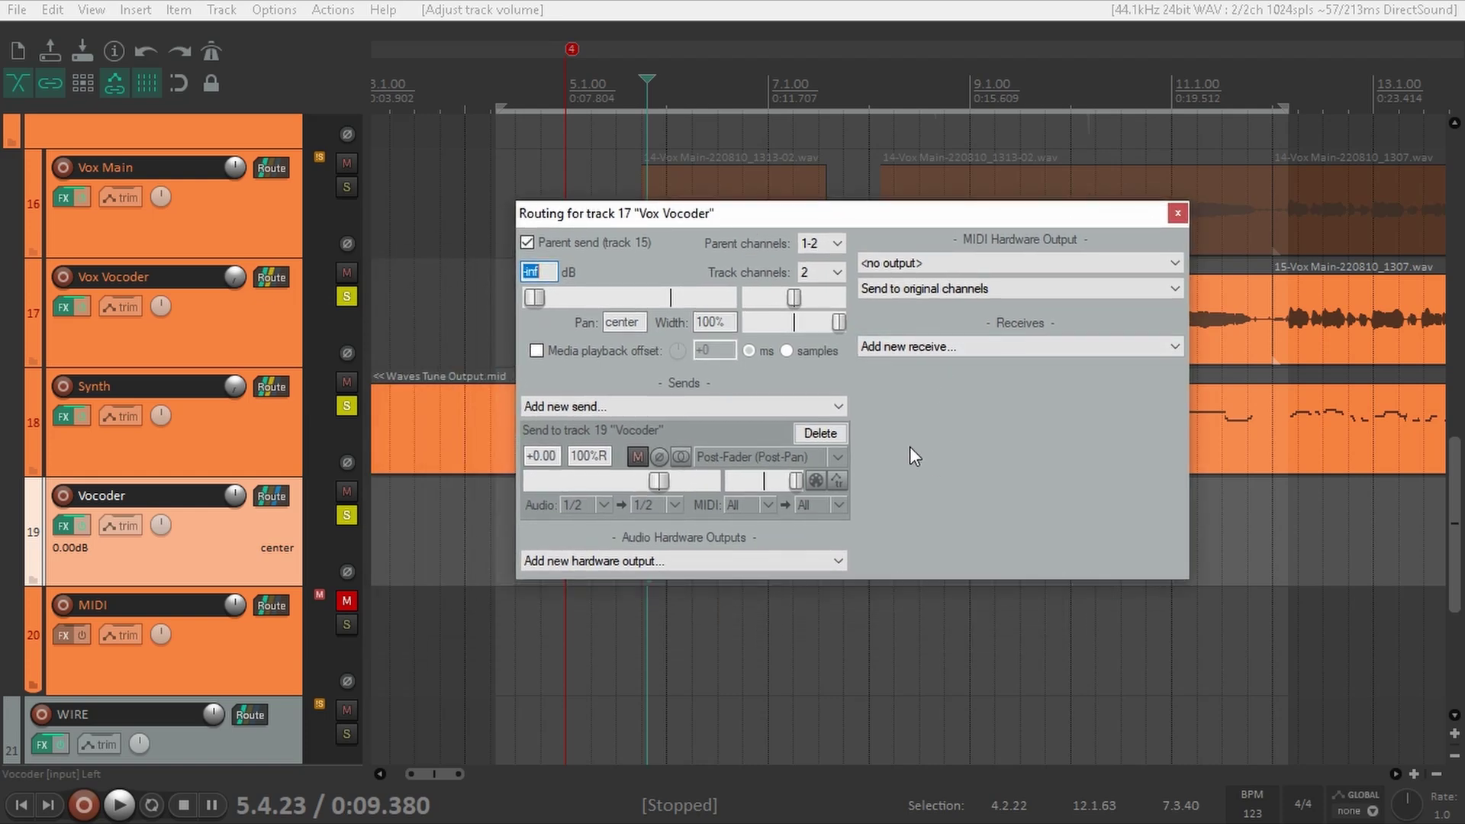
pyautogui.click(745, 456)
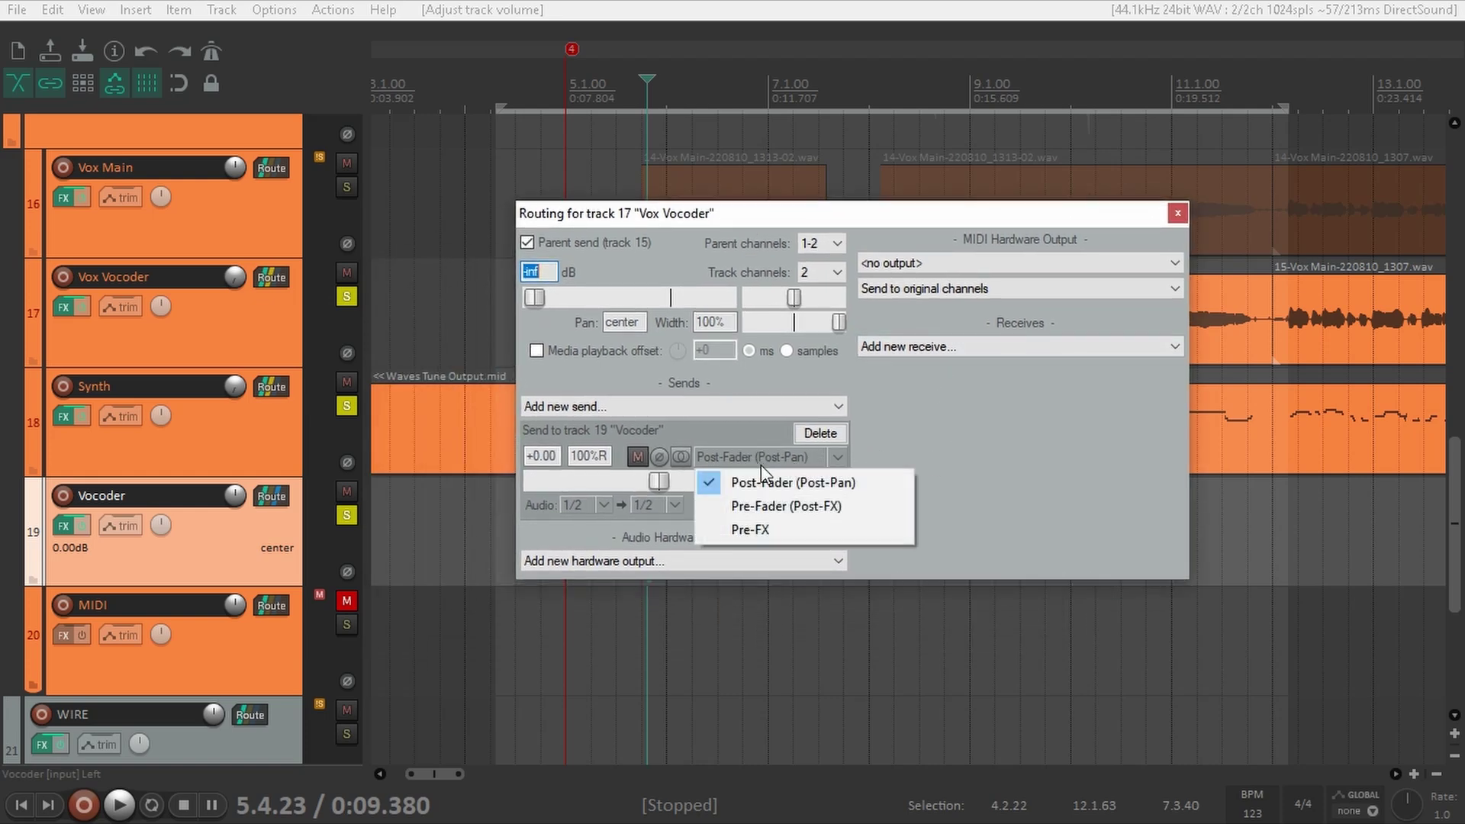
pyautogui.click(790, 510)
pyautogui.click(1175, 217)
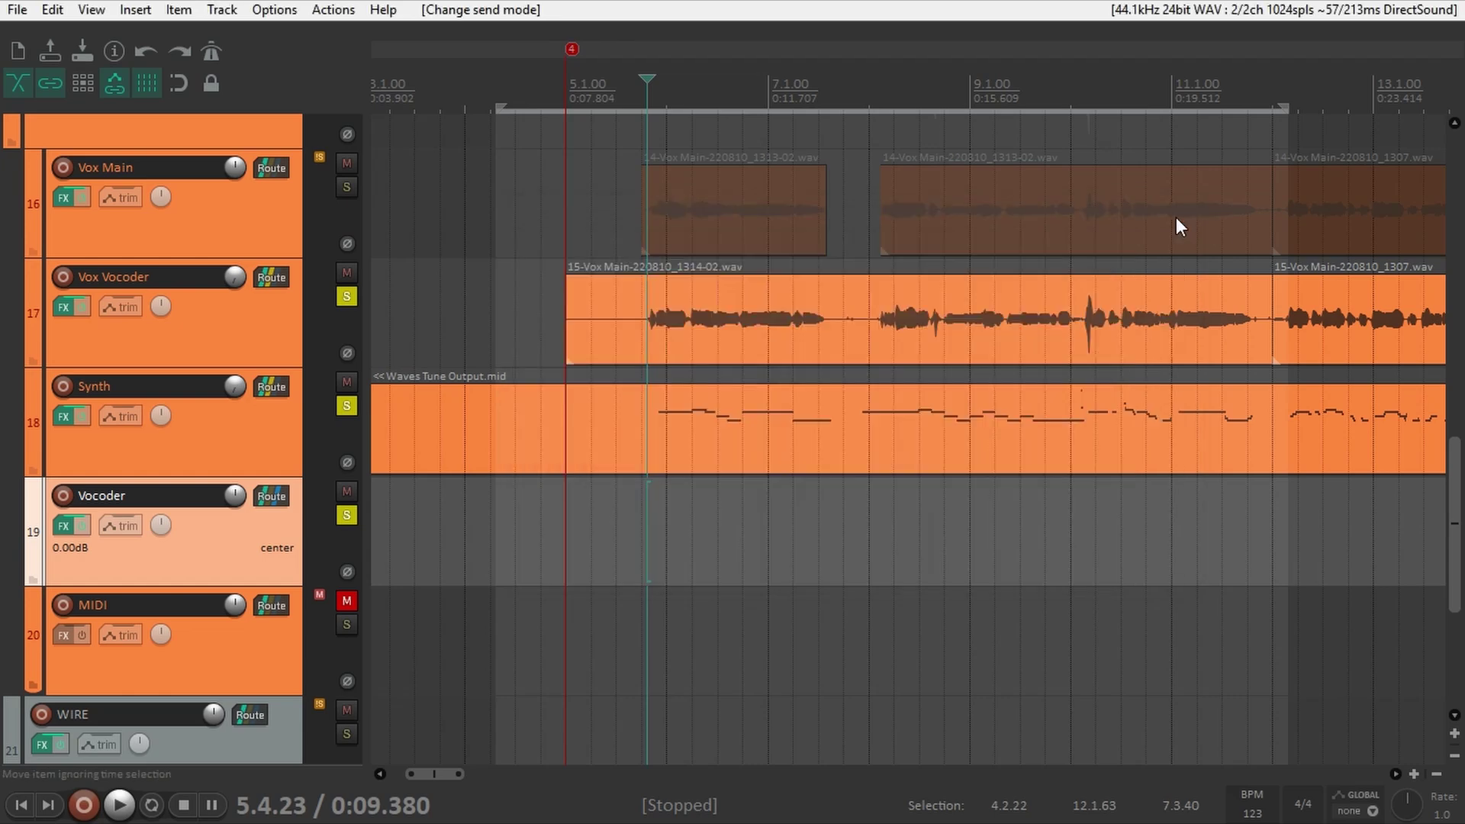
pyautogui.click(236, 275)
pyautogui.click(254, 324)
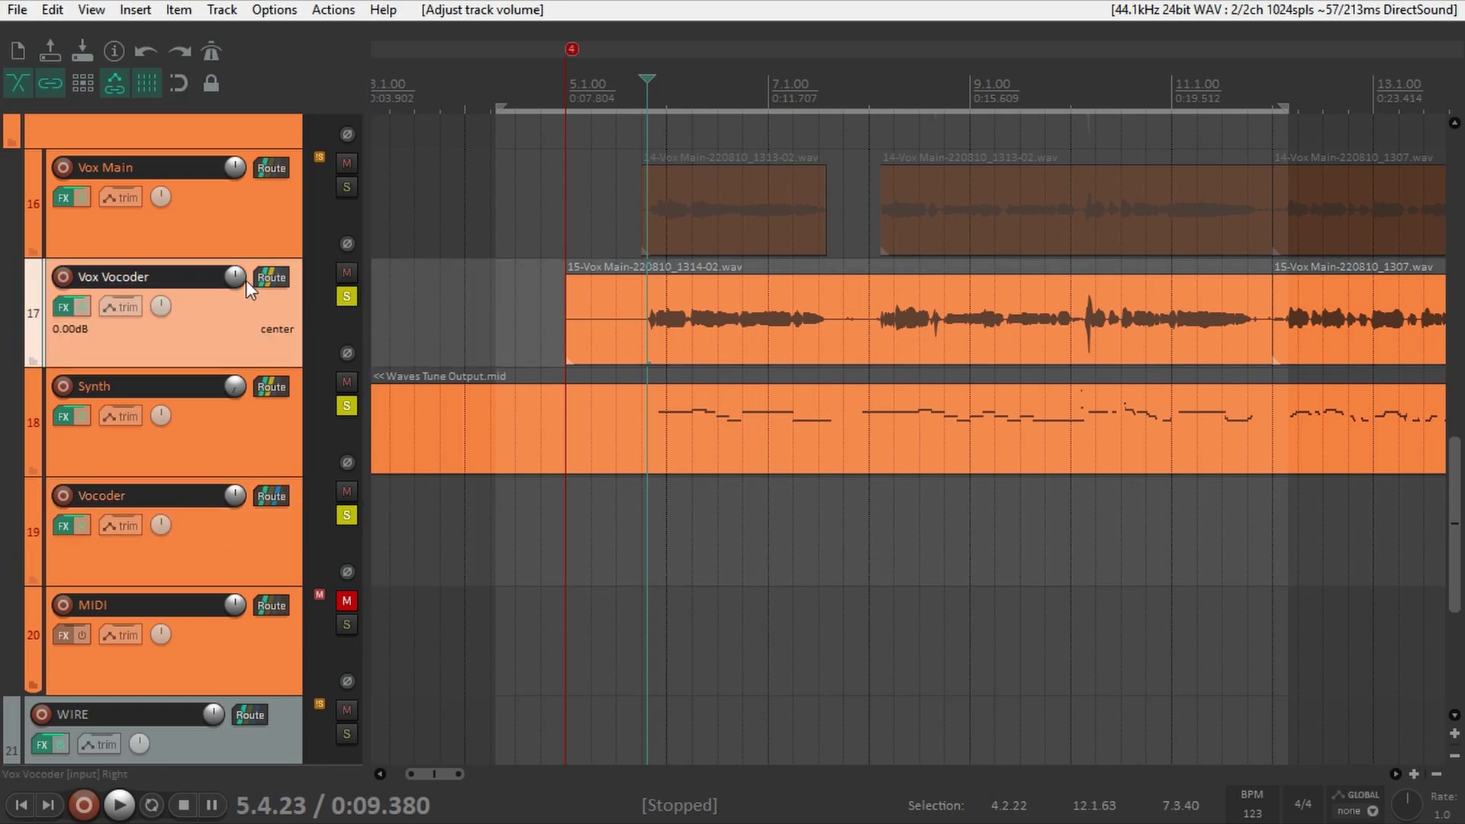
pyautogui.scroll(3, 235, 278)
pyautogui.moveTo(237, 271); pyautogui.dragTo(237, 351)
# Step: Make the Synth send to Vocoder Pre-Fader (Post-FX) and lower the Synth track's volume
pyautogui.click(280, 387)
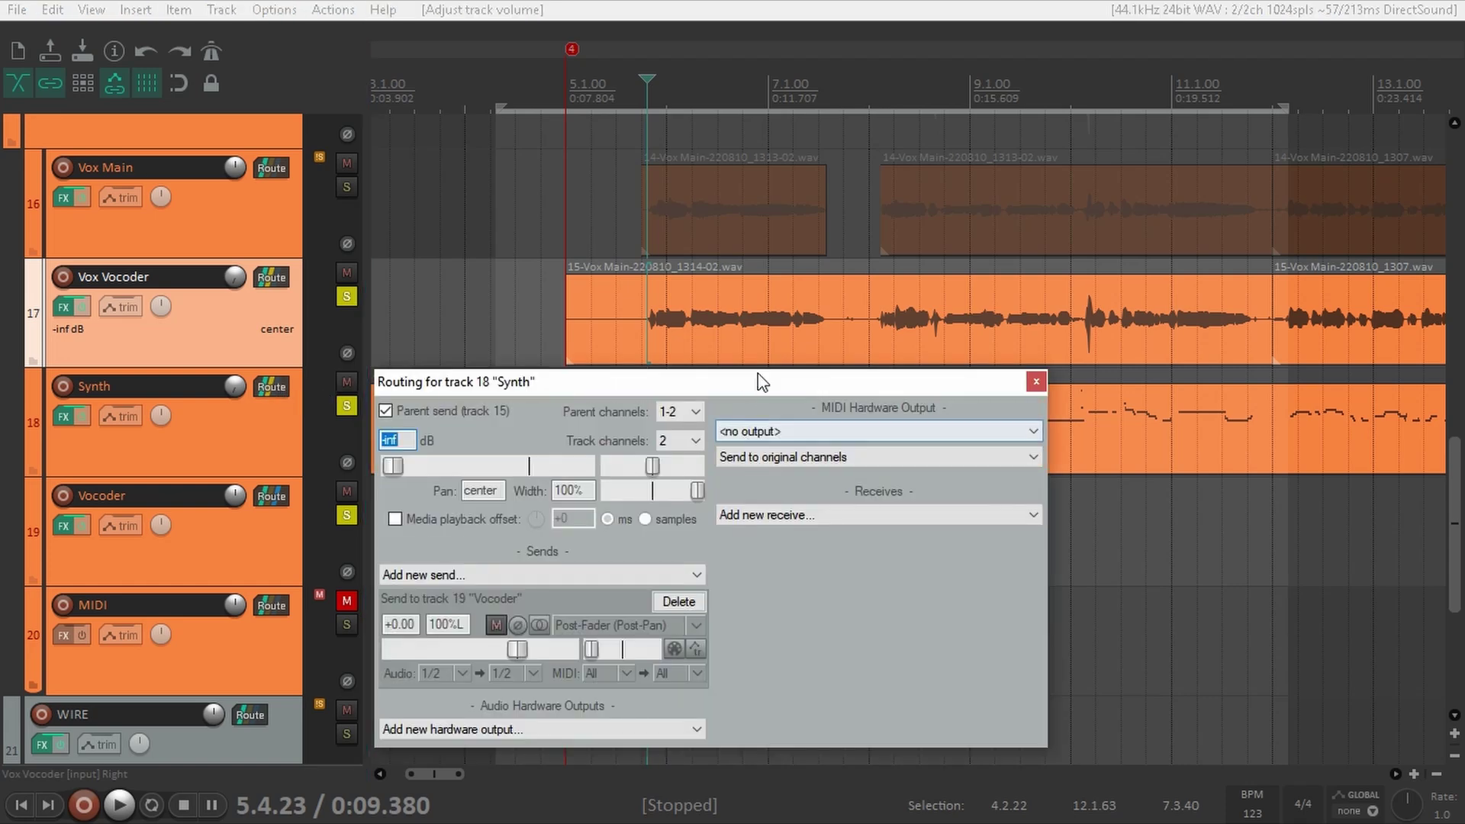
pyautogui.moveTo(763, 382); pyautogui.dragTo(810, 324)
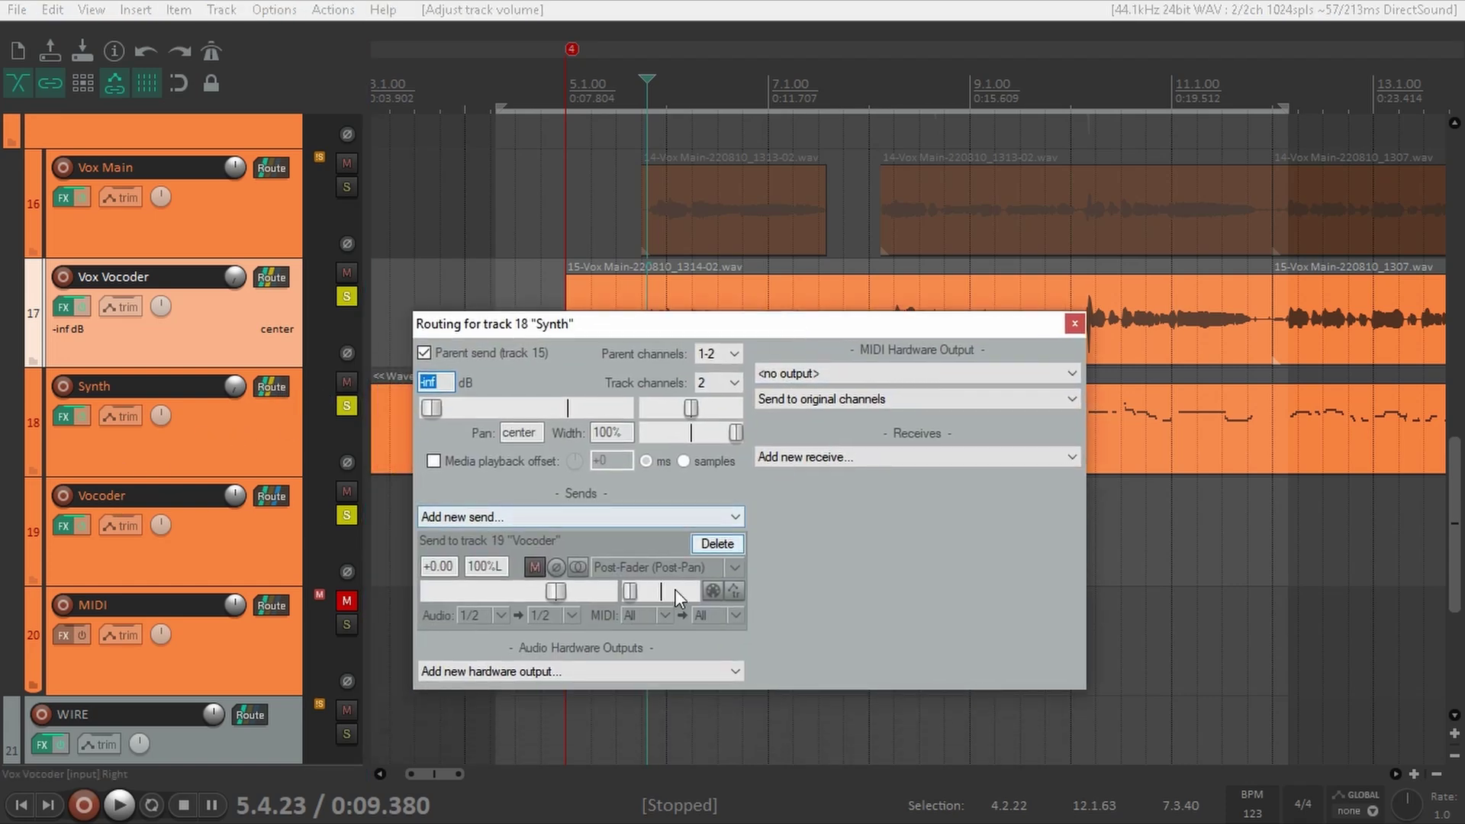
pyautogui.click(657, 566)
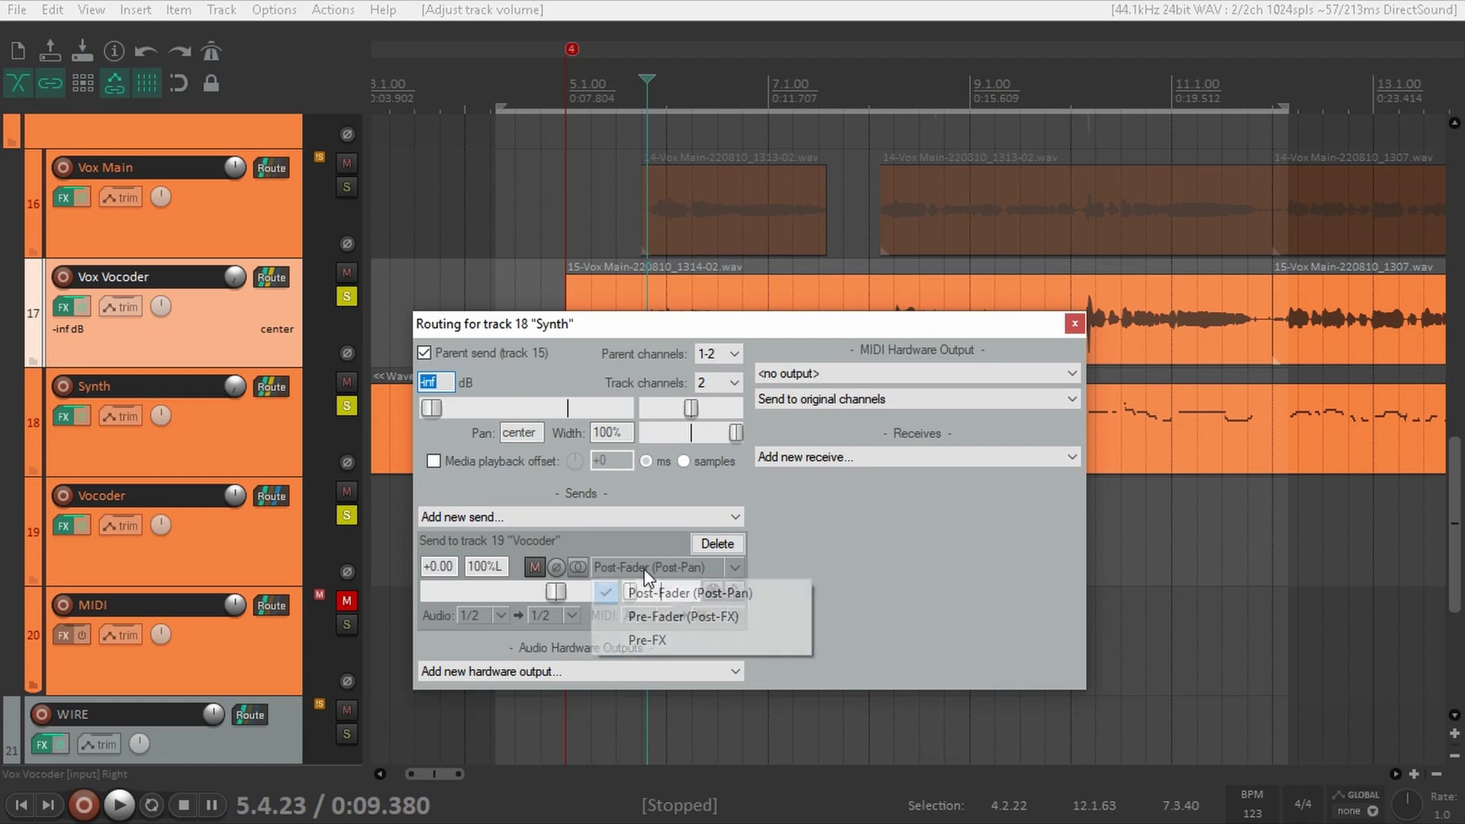
pyautogui.click(665, 619)
pyautogui.click(1072, 327)
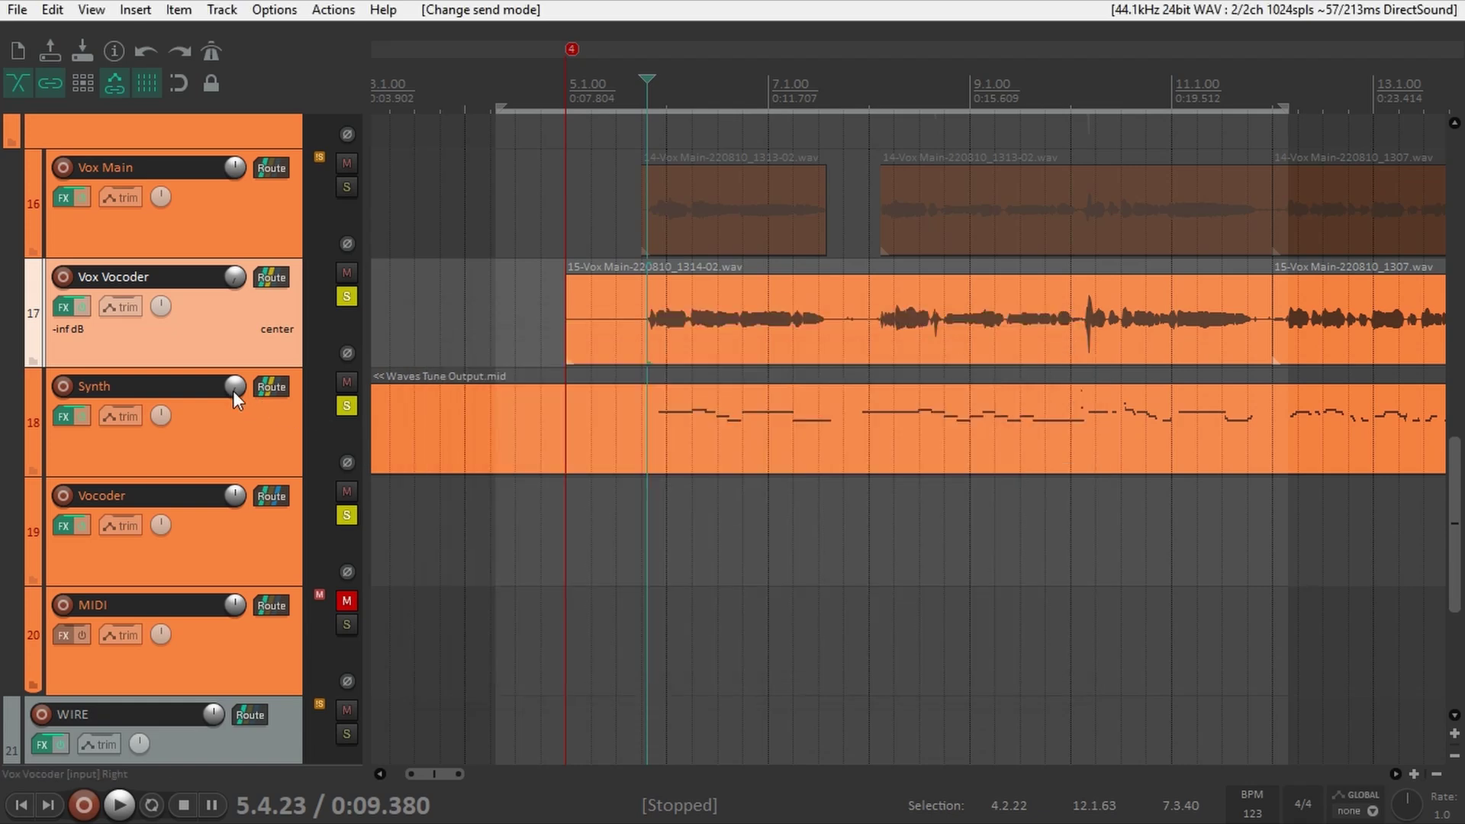
pyautogui.moveTo(235, 386)
pyautogui.mouseDown()
pyautogui.moveTo(235, 420)
pyautogui.moveTo(235, 365)
pyautogui.mouseUp()
# Step: Audition the Vocoder track fed by the pre-fader sends from Vox Vocoder and Synth
pyautogui.click(345, 272)
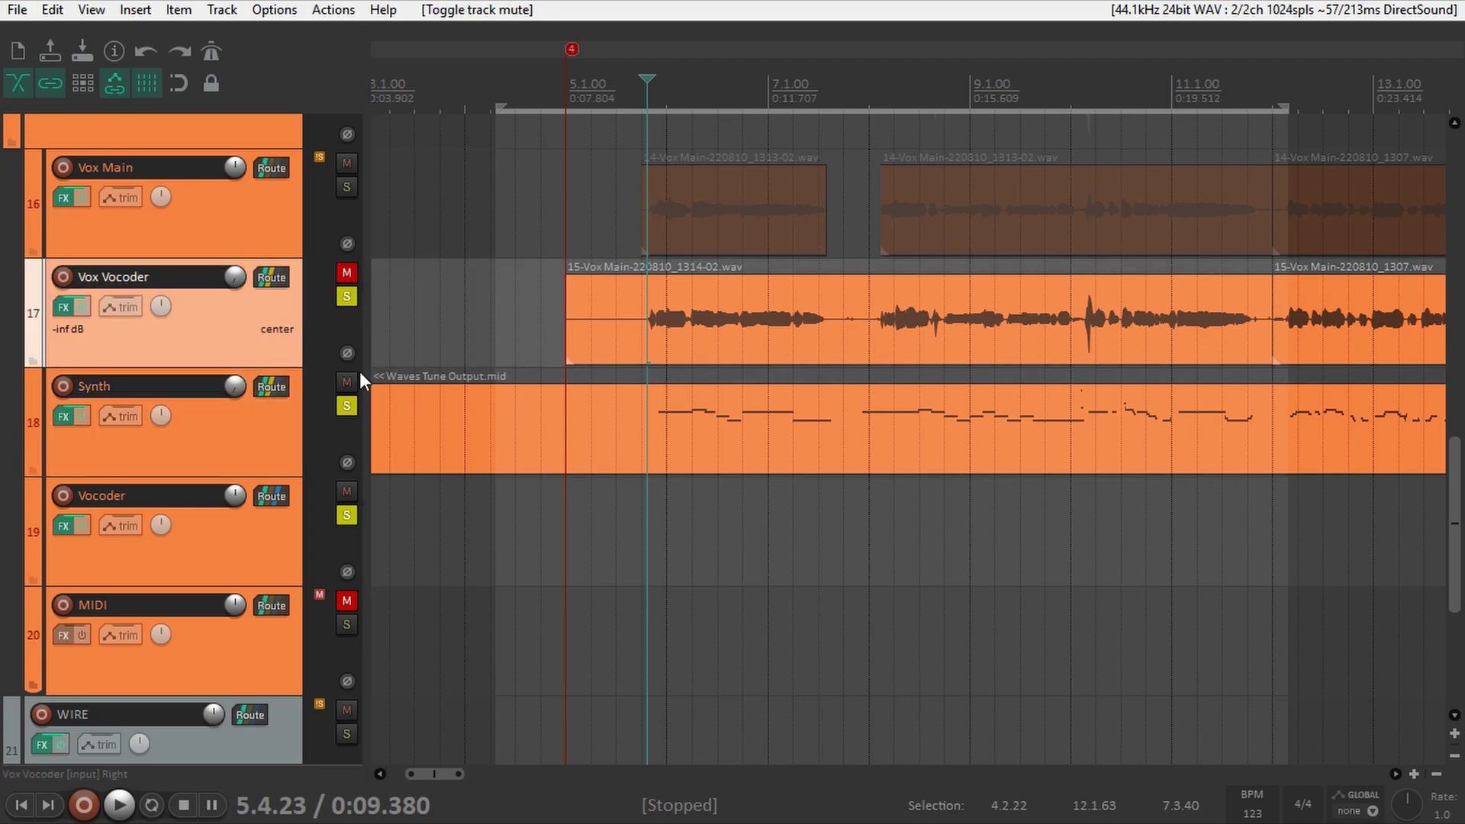
pyautogui.click(350, 273)
pyautogui.click(271, 539)
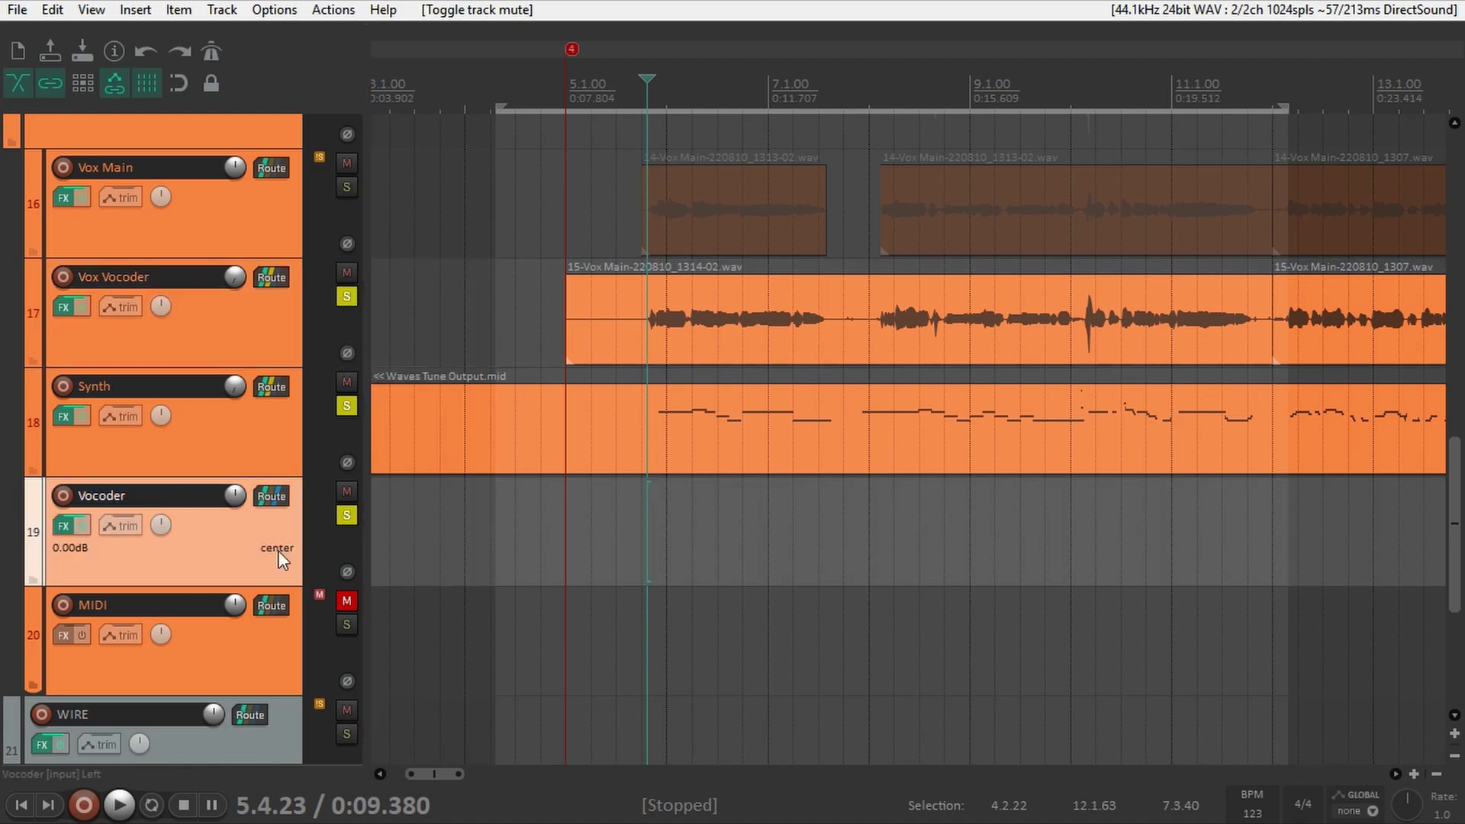
pyautogui.press('space')
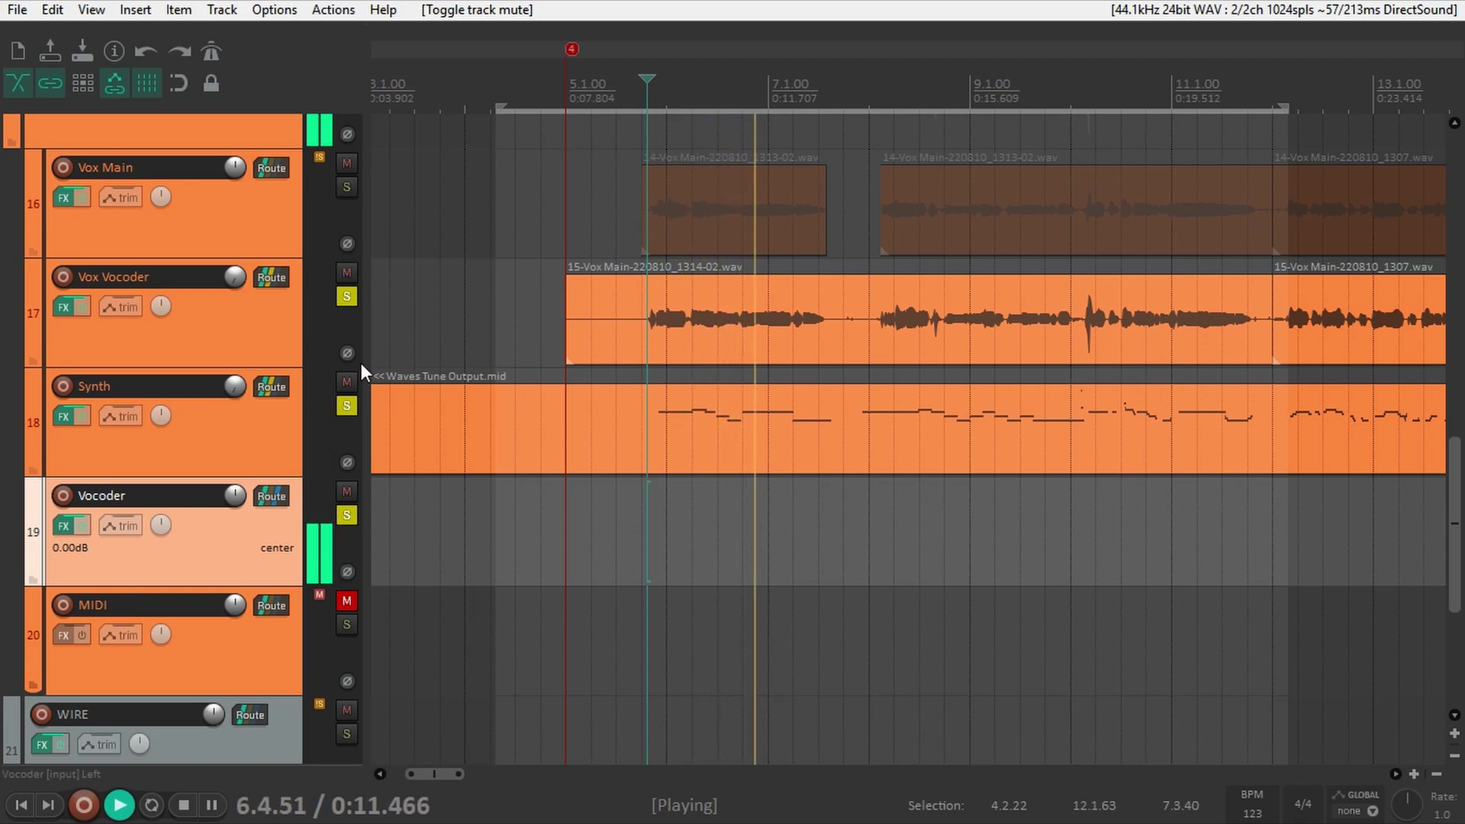
pyautogui.press('space')
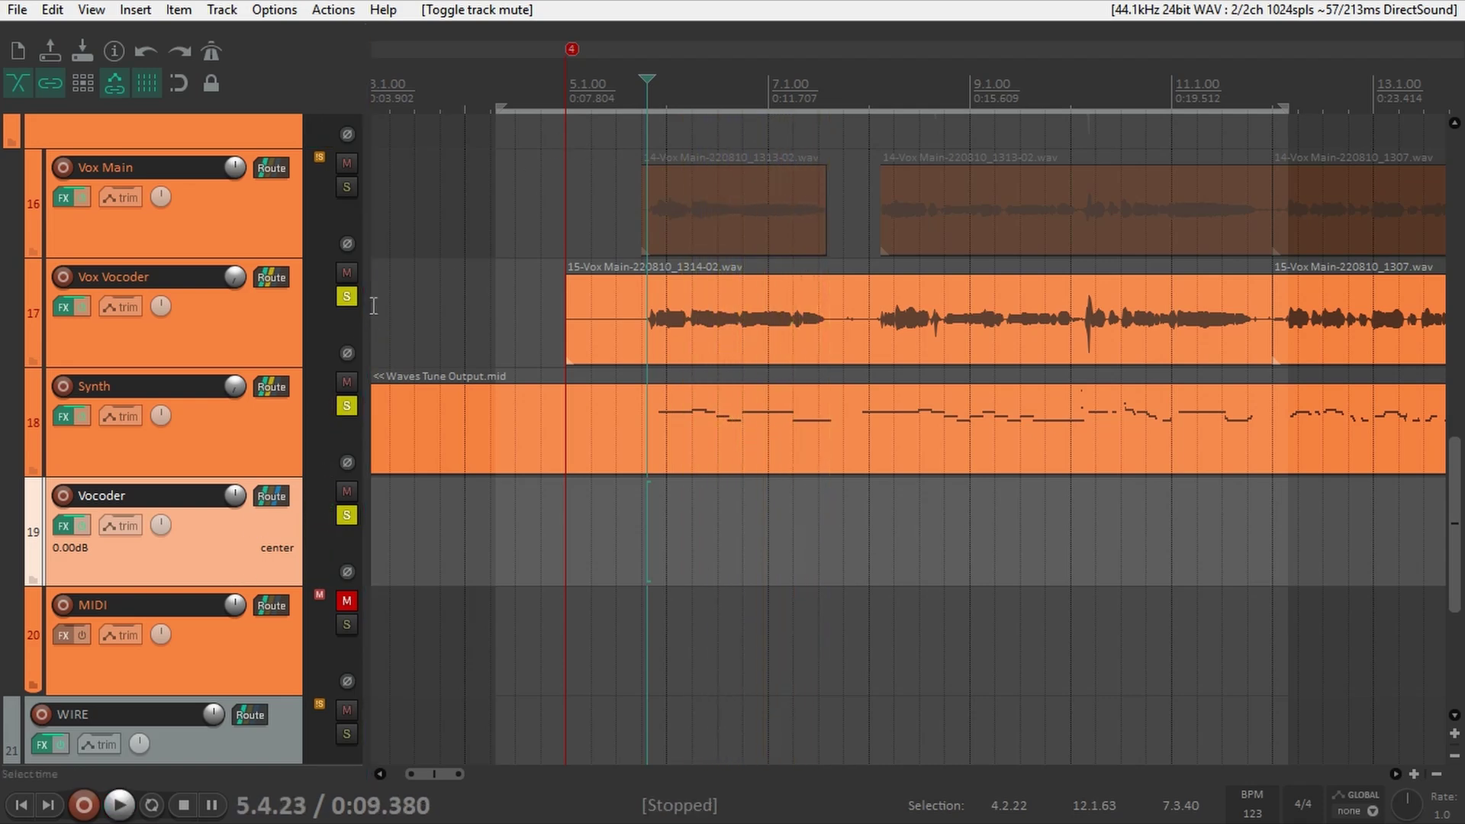
pyautogui.press('f')
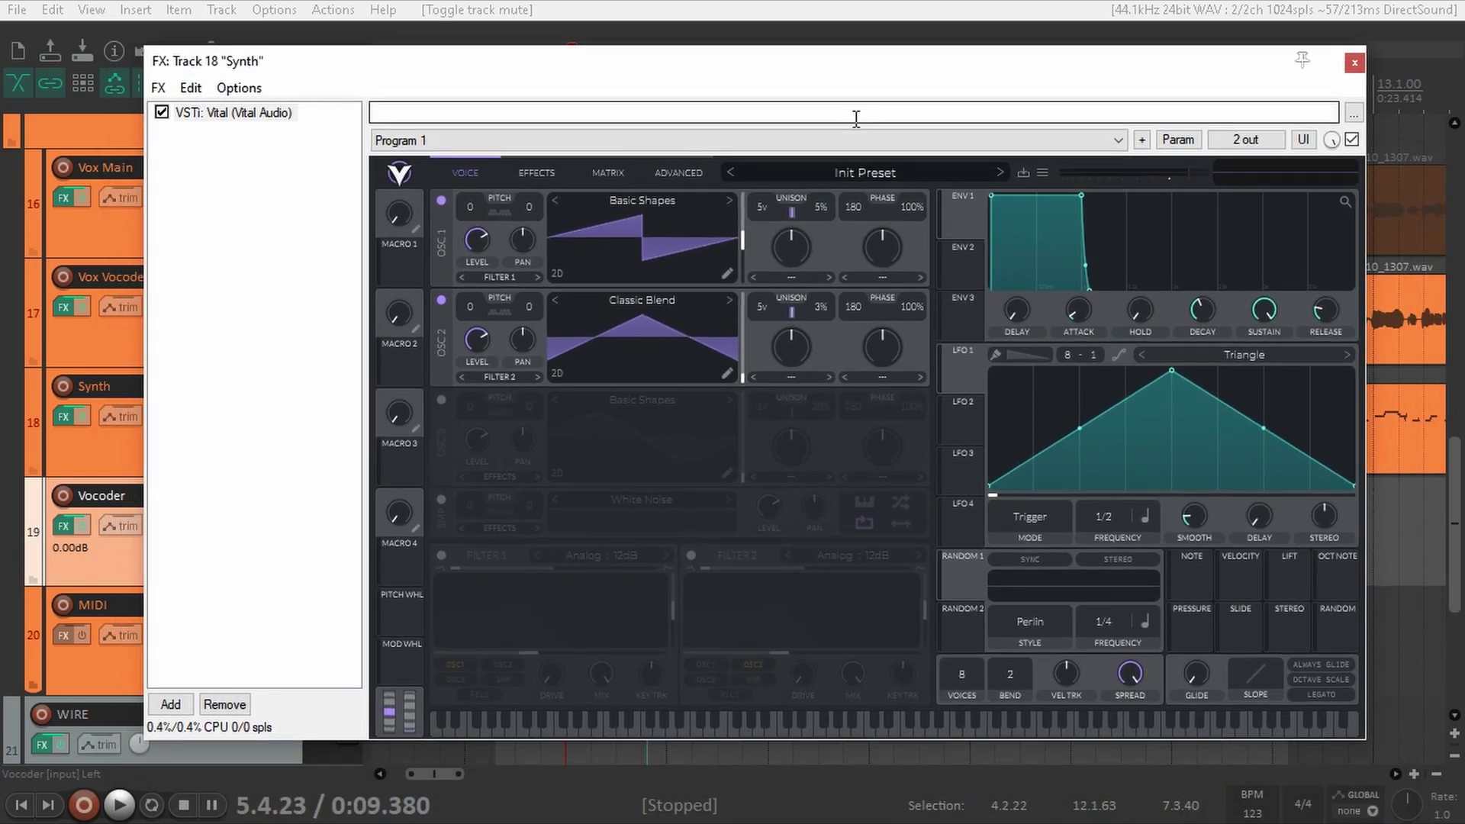
# Step: Audition Water Razor and Thank u False Noise on oscillator 1, then return it to Basic Shapes
pyautogui.press('space')
pyautogui.click(555, 200)
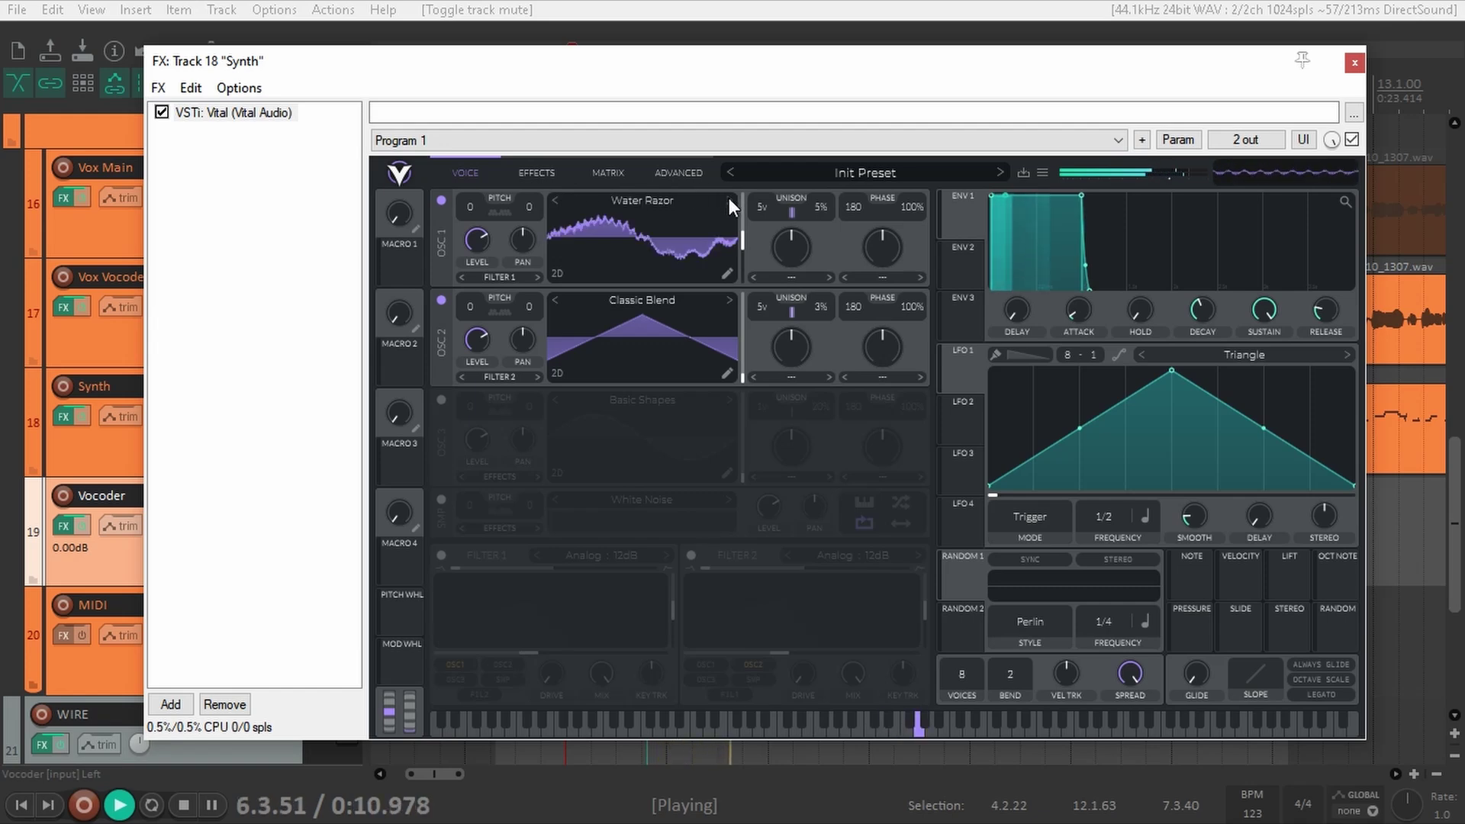
pyautogui.click(555, 198)
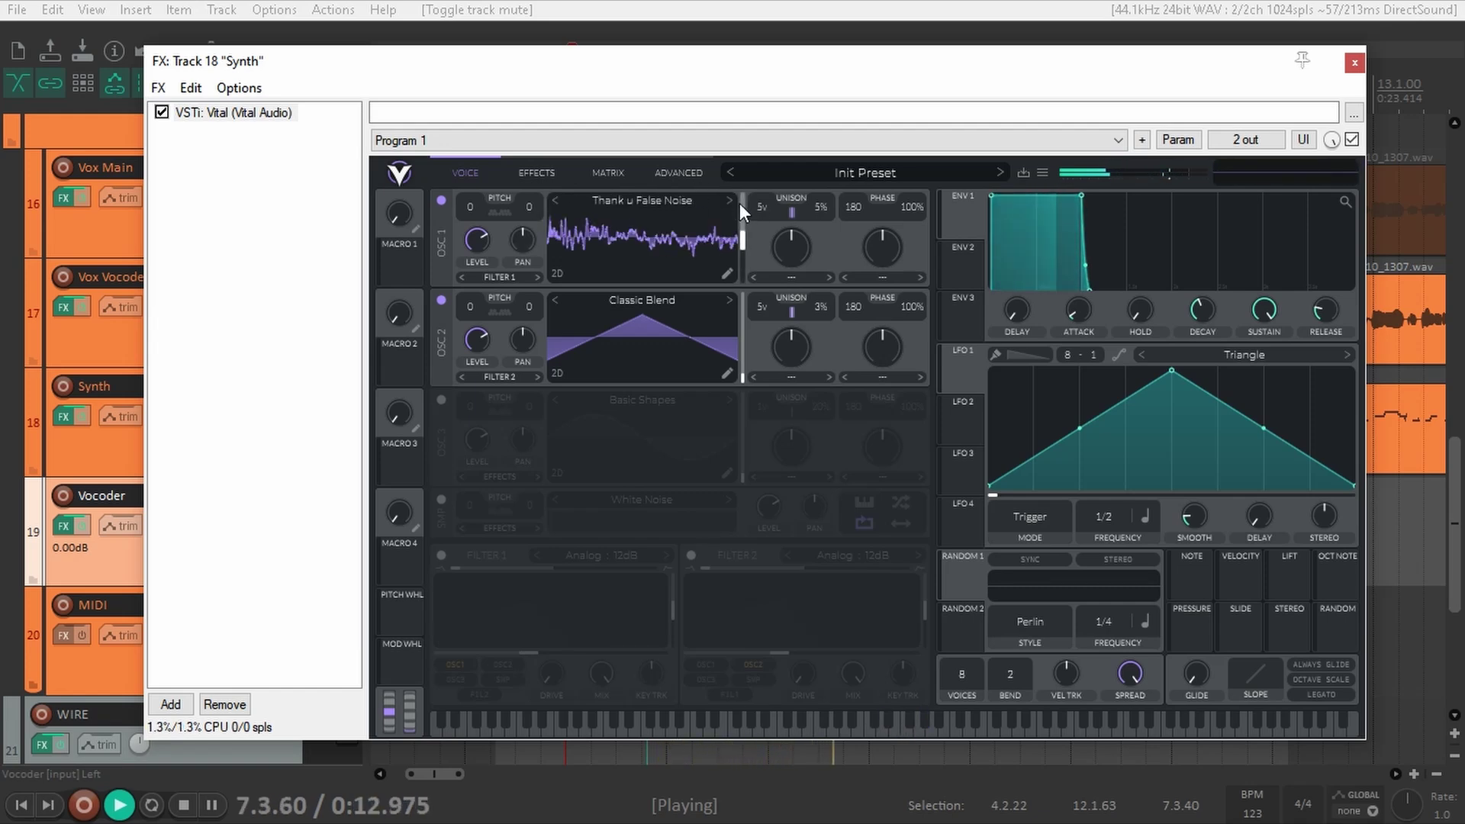
pyautogui.click(730, 198)
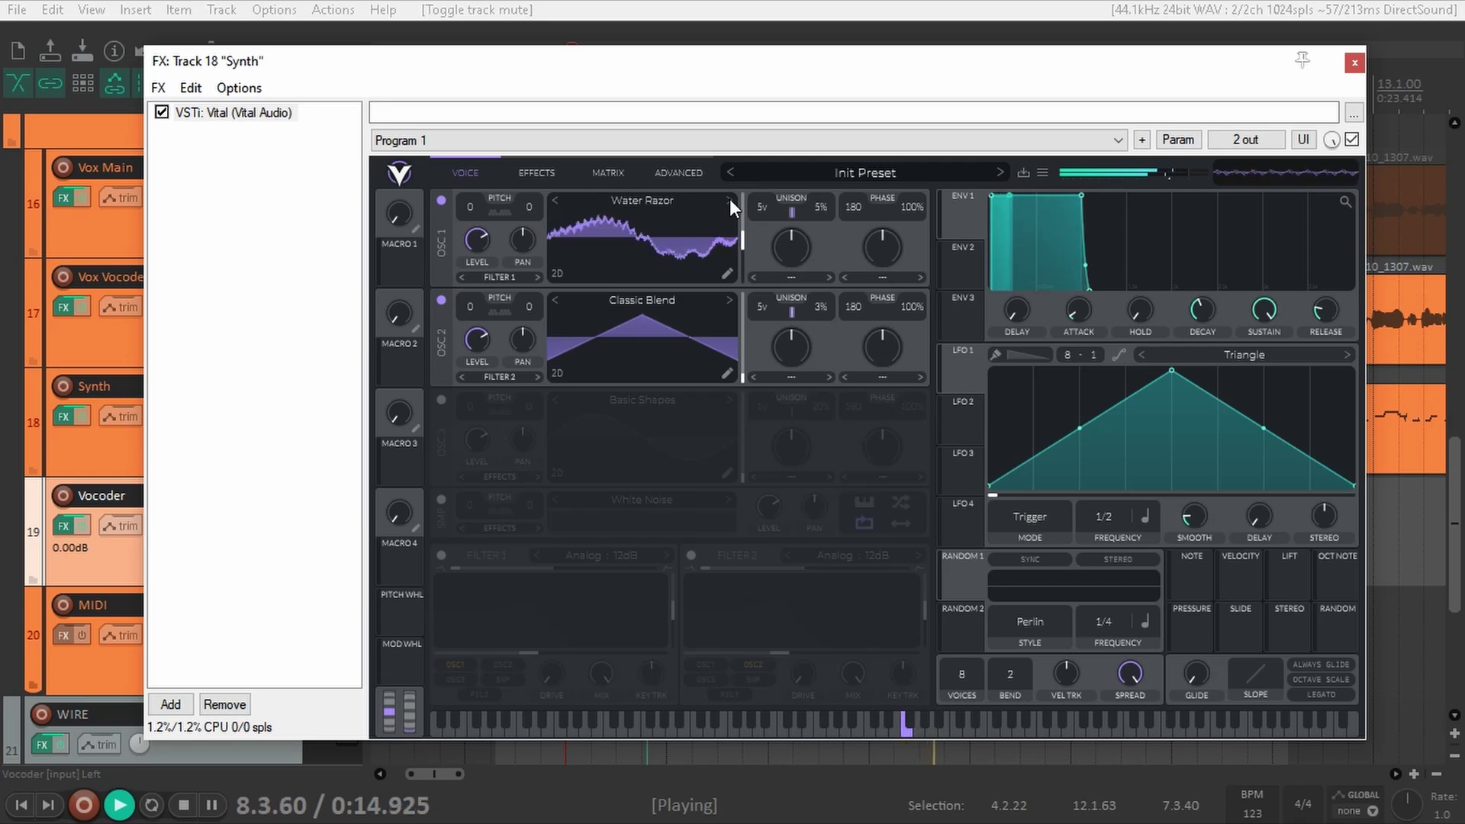
pyautogui.click(730, 198)
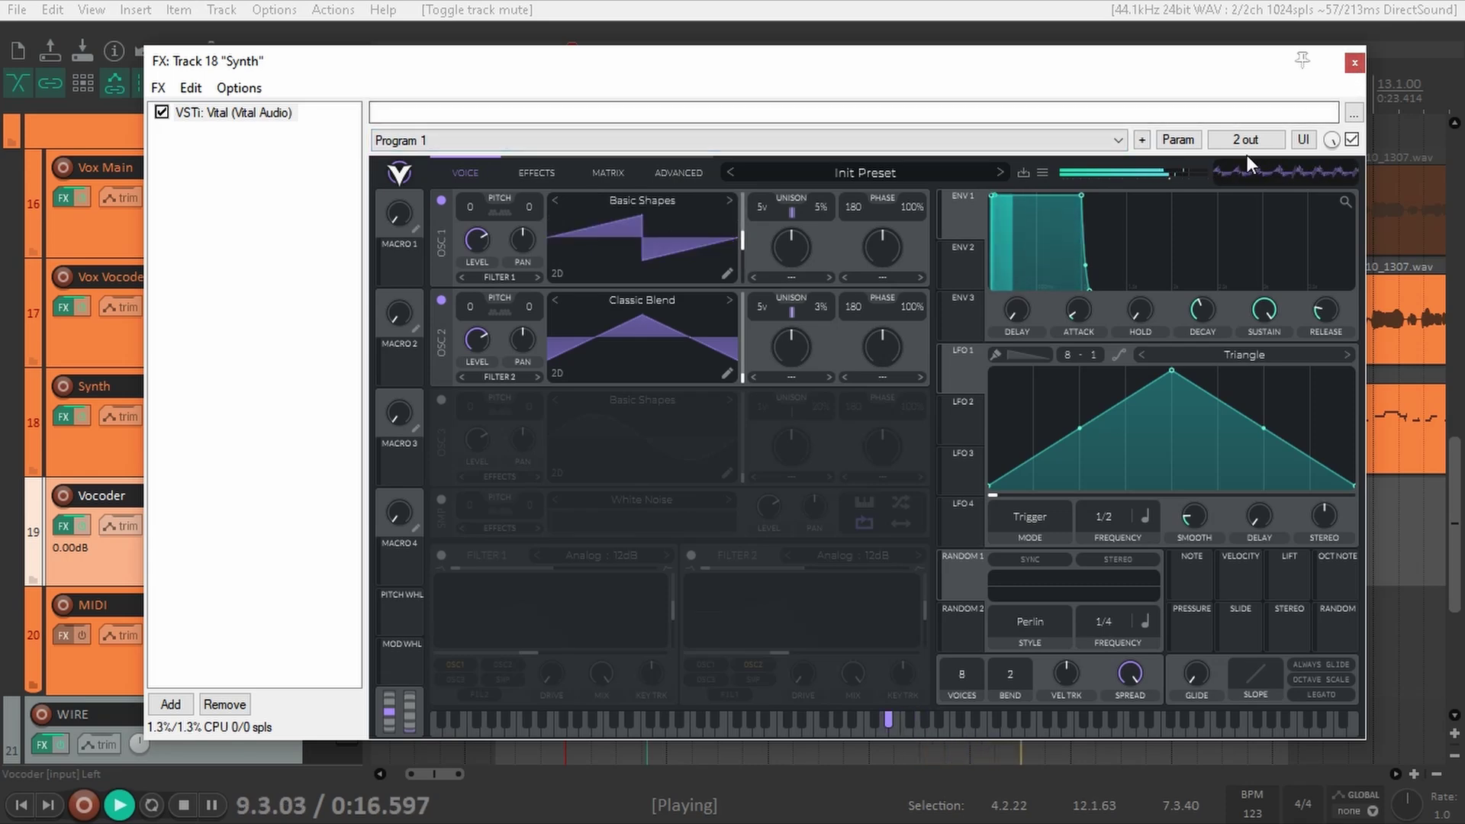
pyautogui.press('Escape')
pyautogui.press('space')
# Step: Drag the Waves Tune MIDI item further right, later in the timeline
pyautogui.scroll(-5, 876, 428)
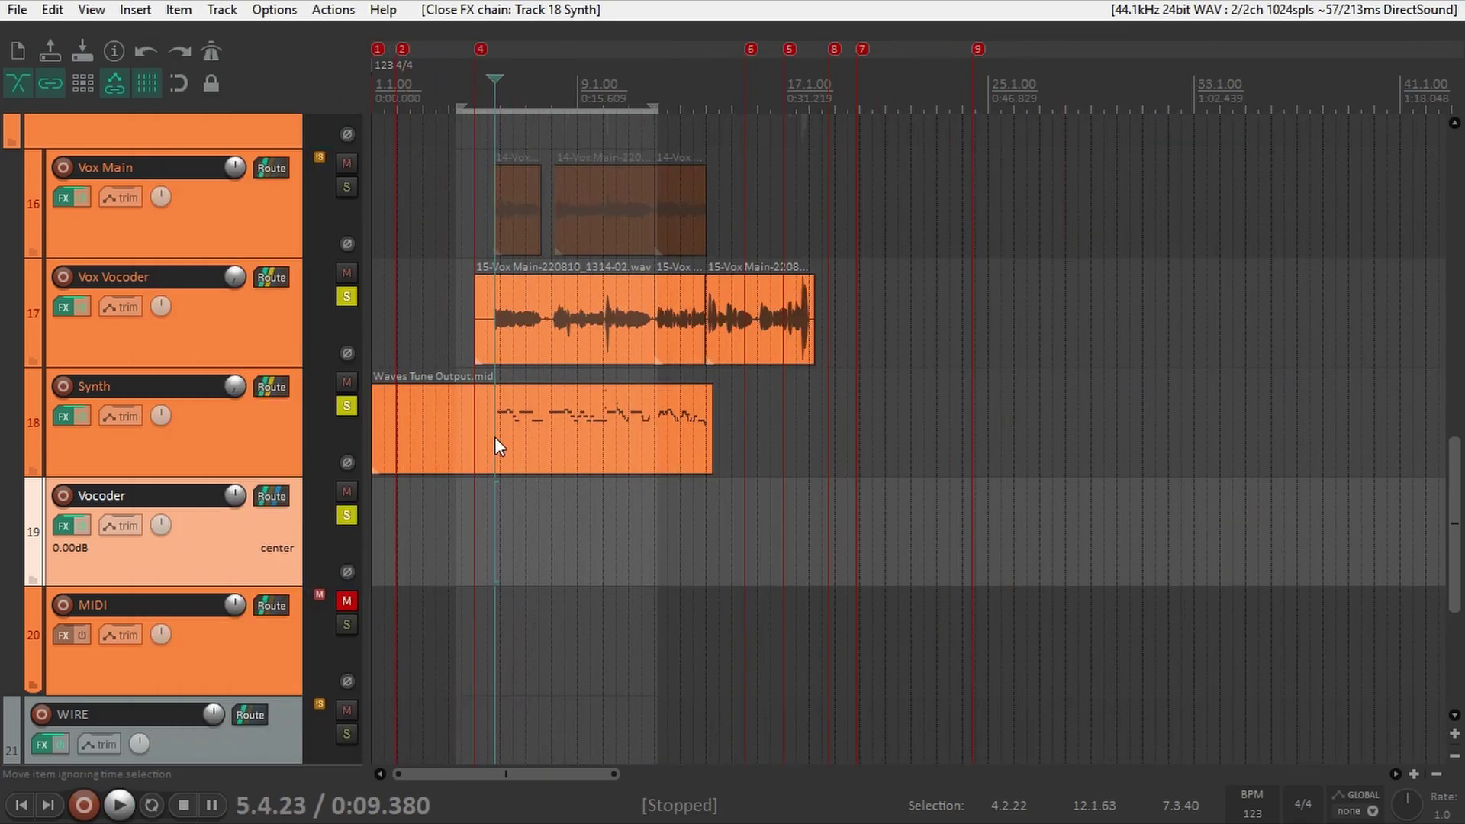
pyautogui.moveTo(593, 450); pyautogui.dragTo(1230, 435)
pyautogui.scroll(-6, 1089, 425)
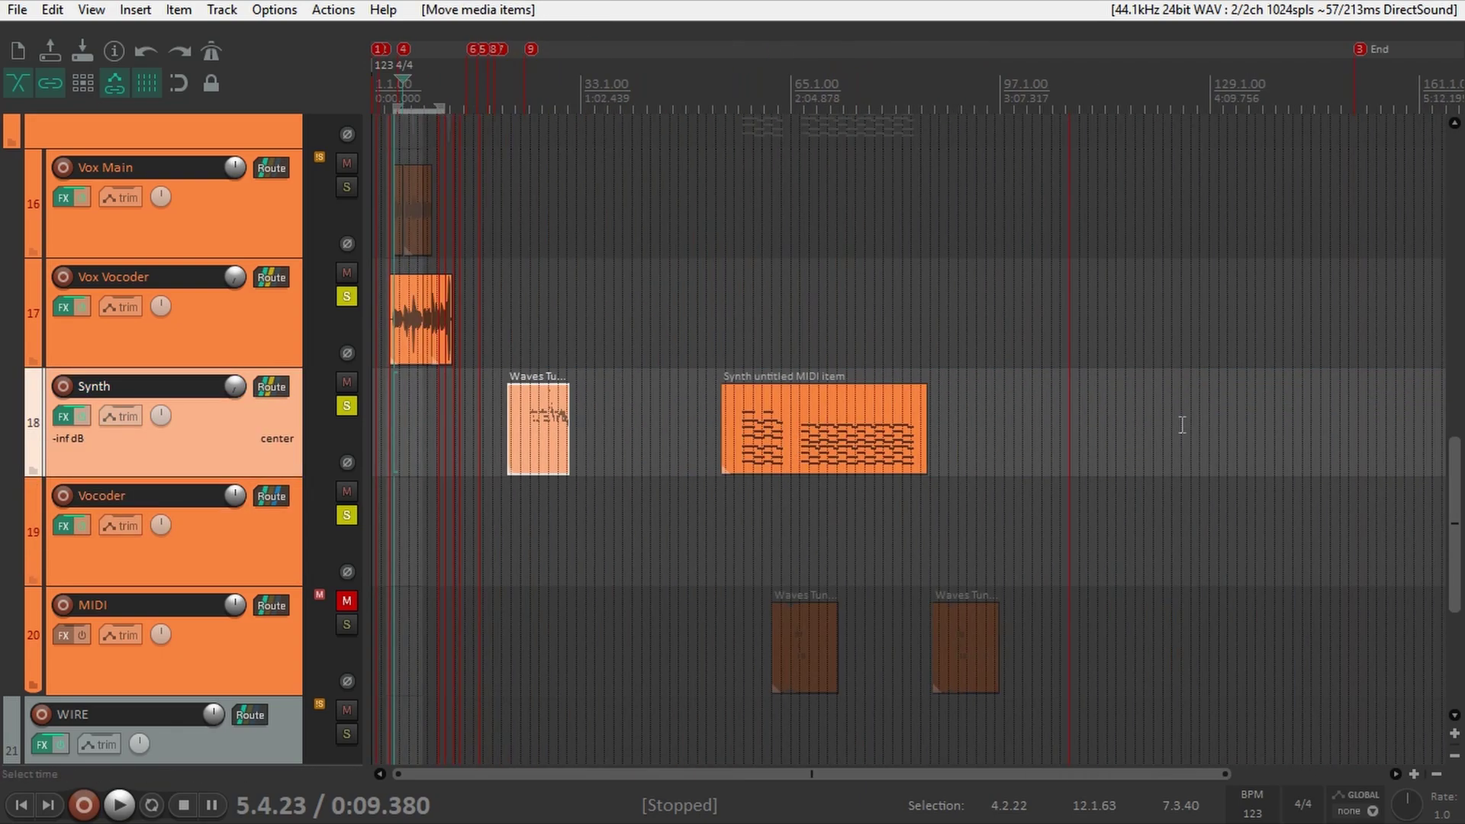
pyautogui.moveTo(520, 424); pyautogui.dragTo(669, 435)
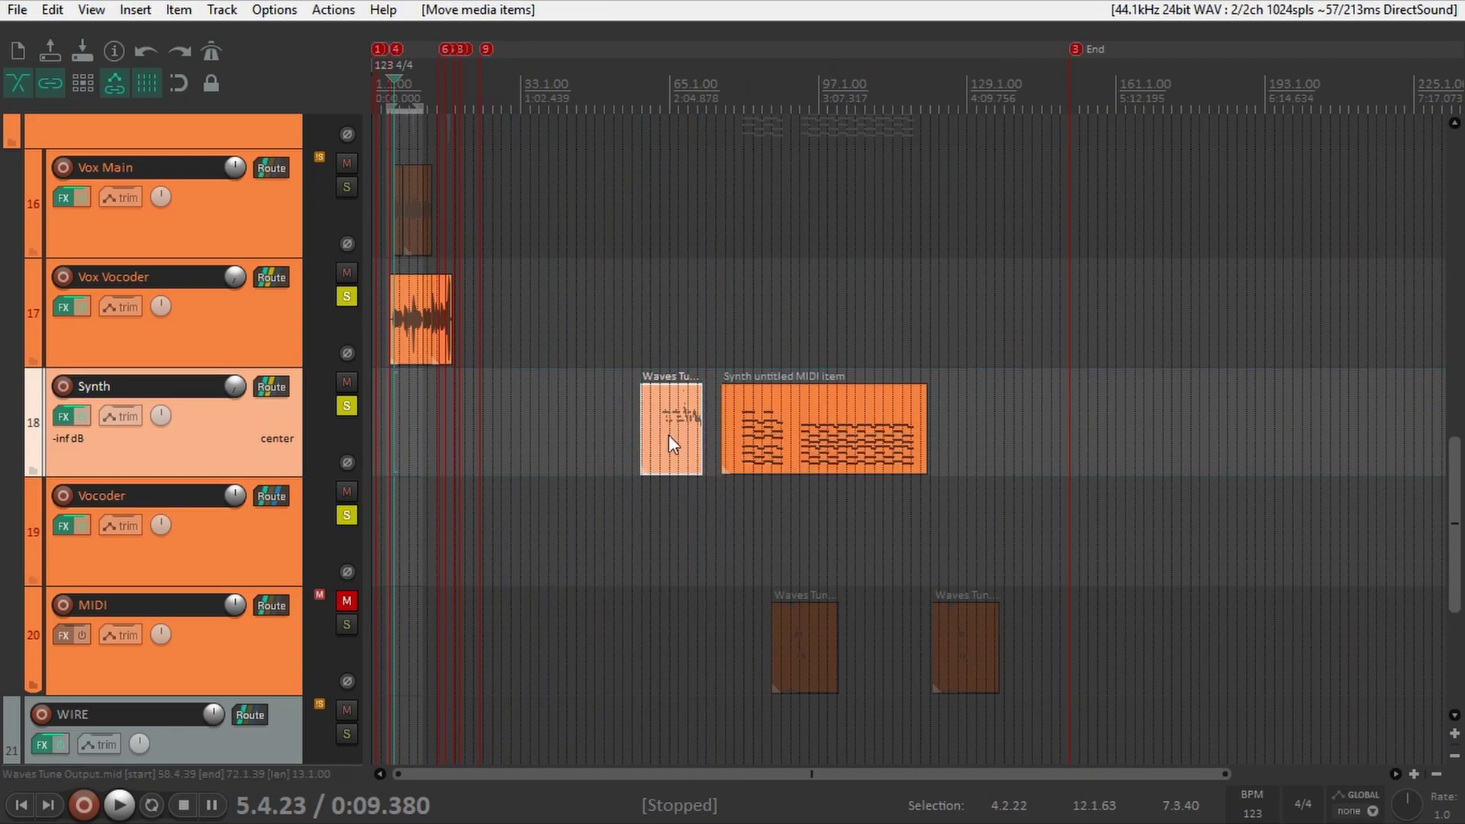
# Step: Slide the Synth chord item to the project start, beneath the vocal
pyautogui.moveTo(883, 423); pyautogui.dragTo(433, 447)
pyautogui.scroll(8, 433, 447)
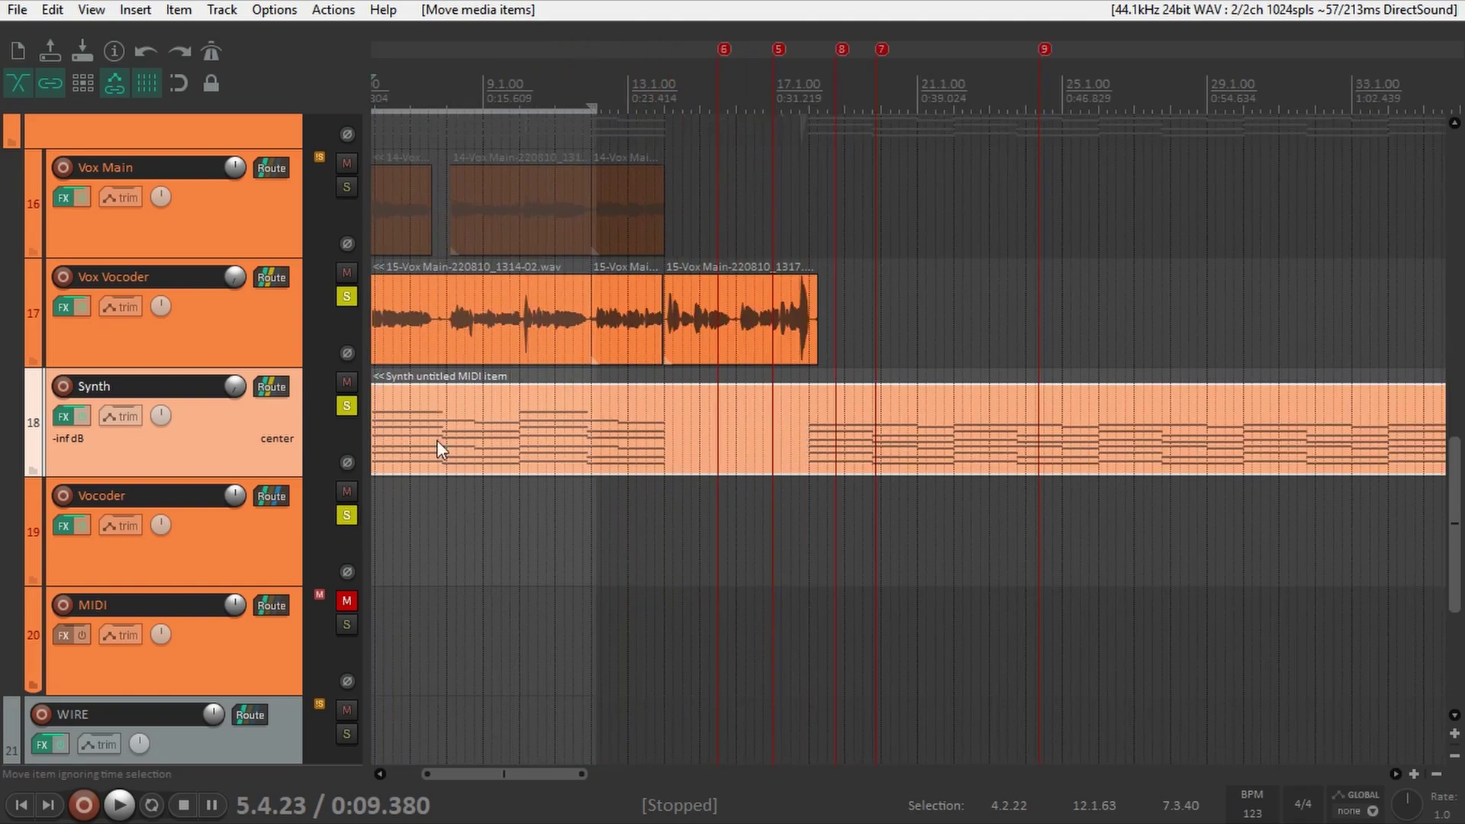
pyautogui.press('Home')
pyautogui.scroll(5, 435, 425)
pyautogui.scroll(-2, 458, 408)
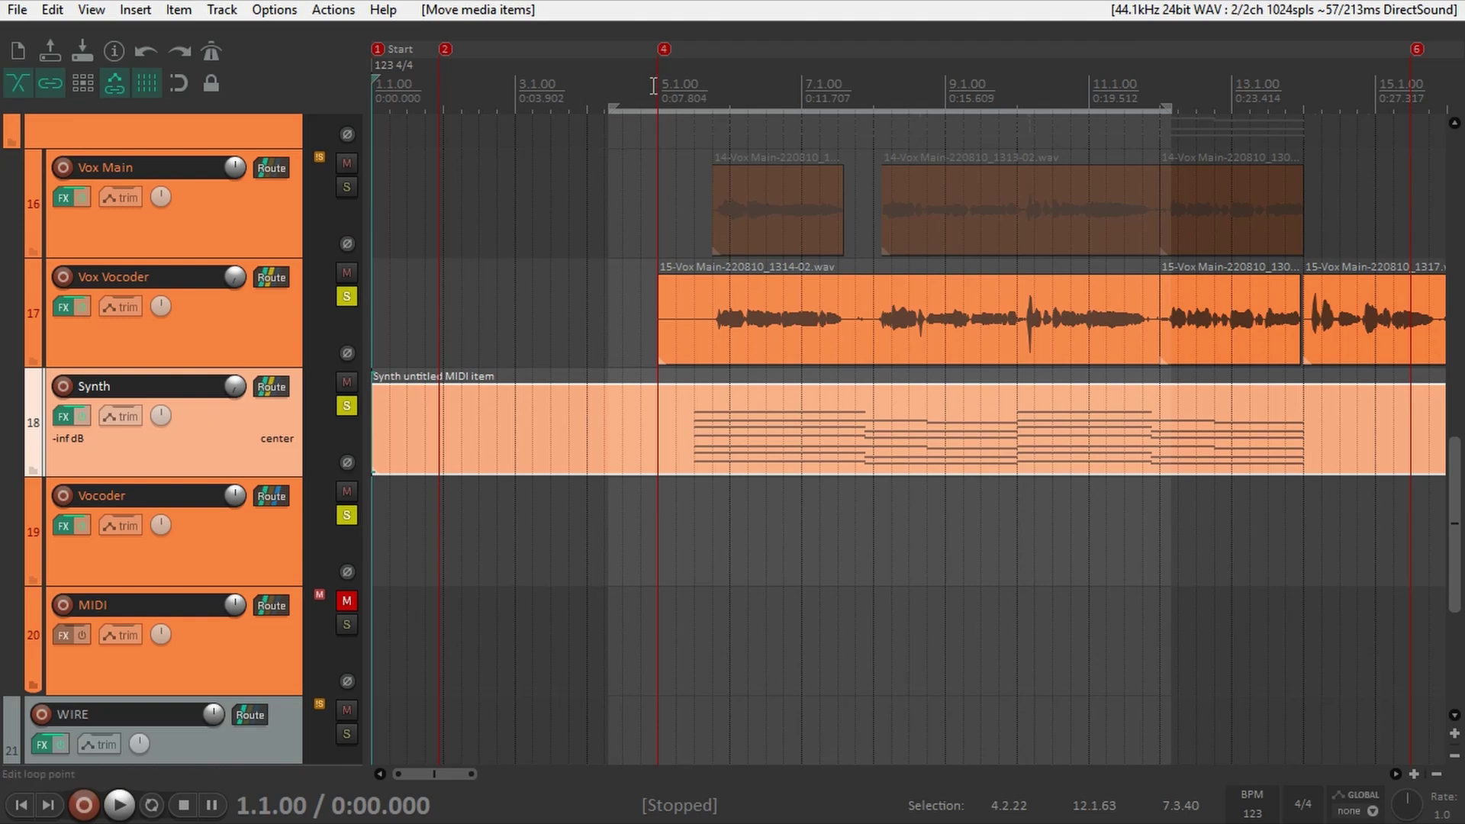
# Step: Check the Synth item's chord notes in the MIDI editor, then close it
pyautogui.click(677, 89)
pyautogui.doubleClick(784, 459)
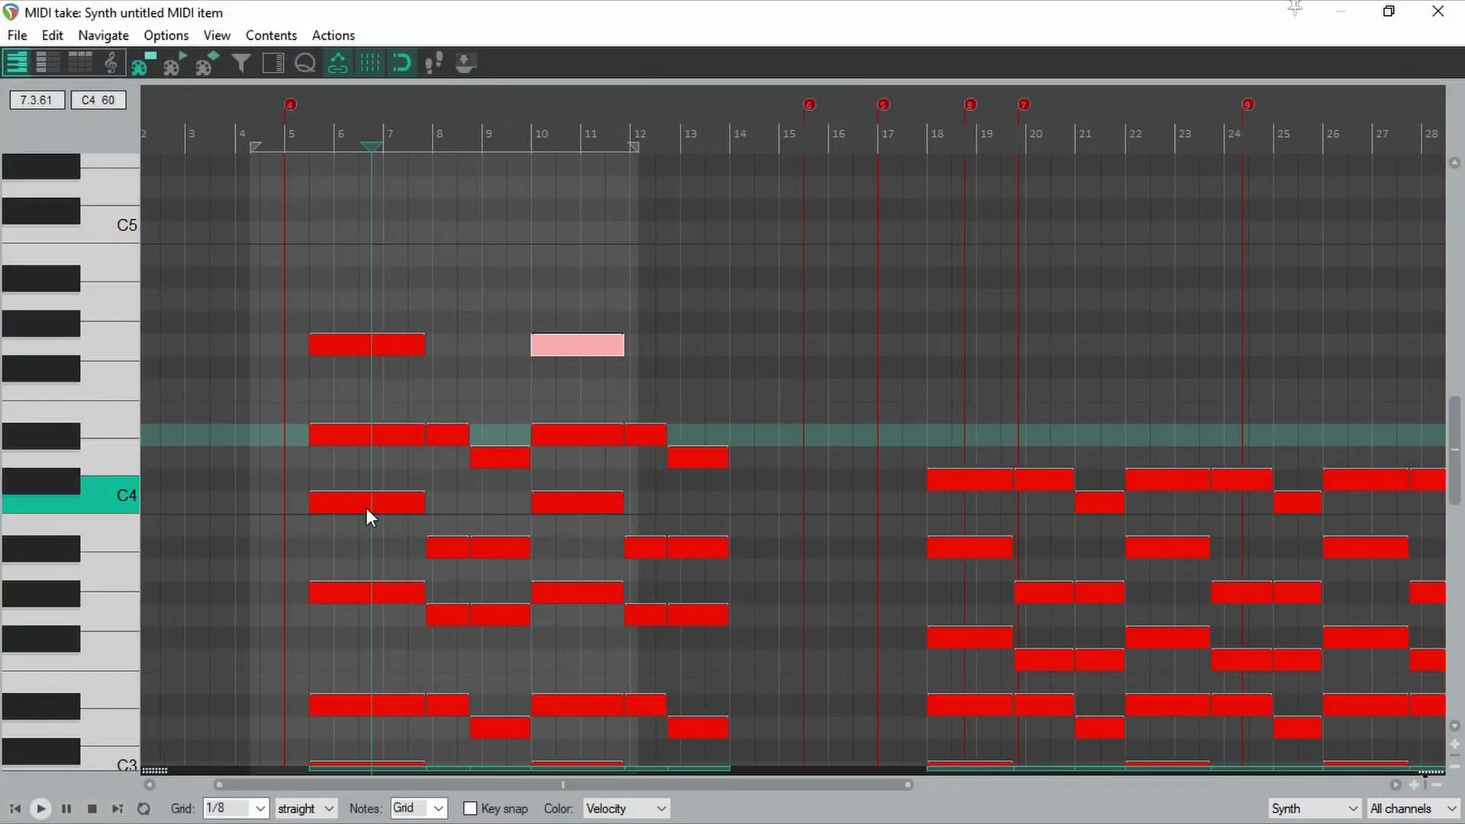
pyautogui.scroll(-5, 115, 481)
pyautogui.scroll(2, 115, 473)
pyautogui.click(294, 301)
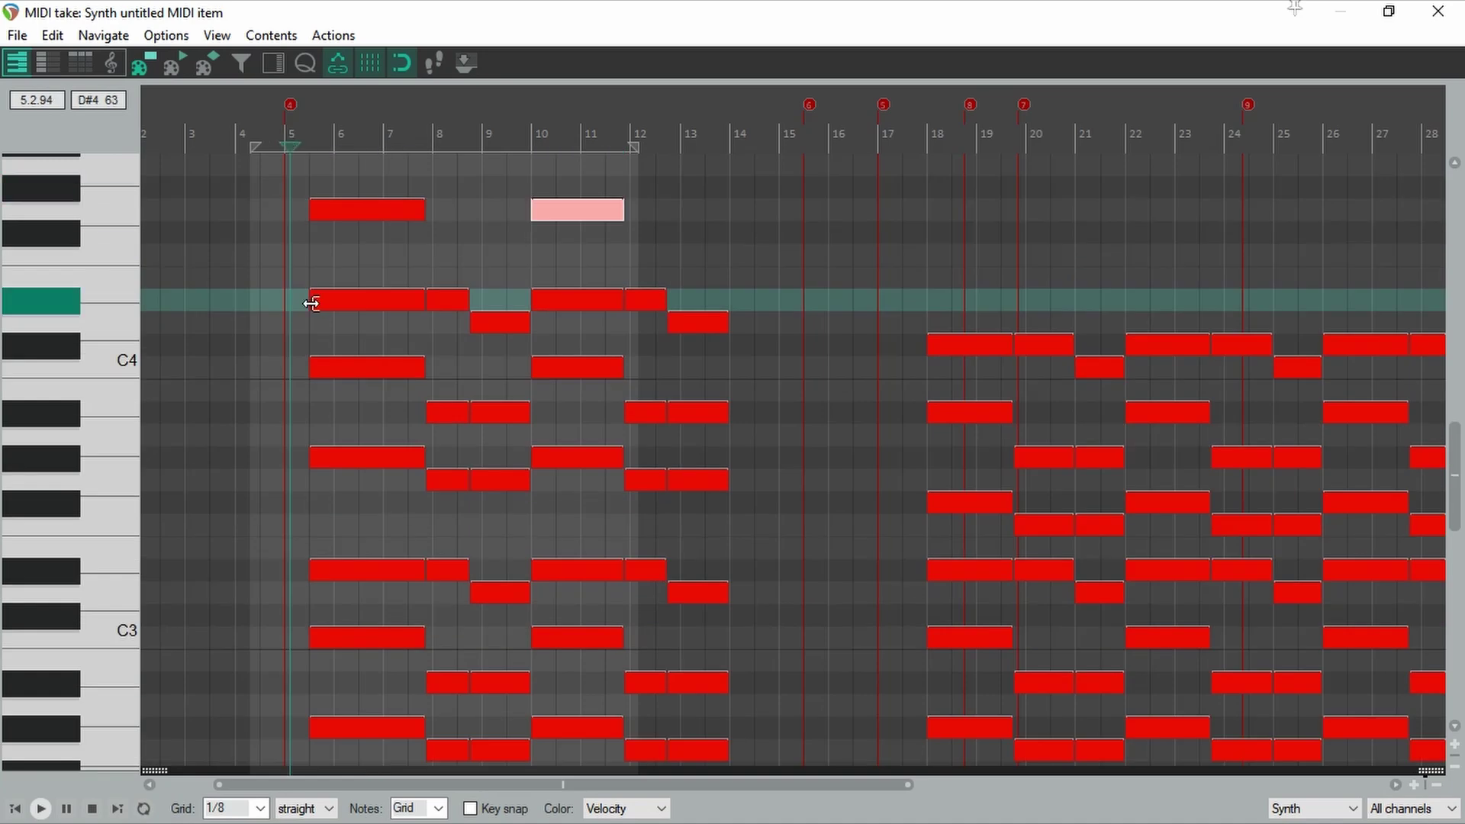
pyautogui.scroll(3, 304, 379)
pyautogui.scroll(2, 304, 379)
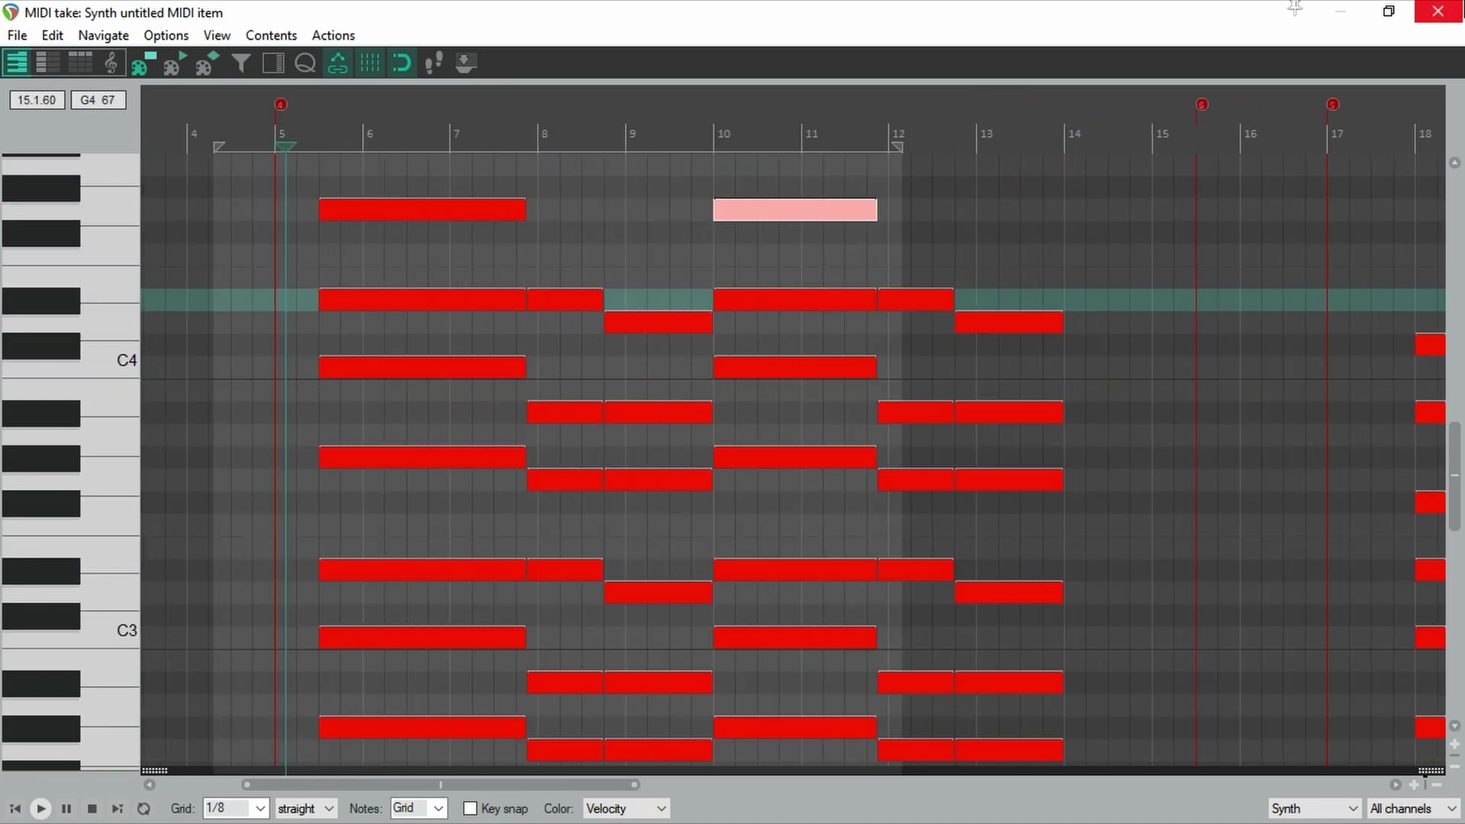
pyautogui.click(1450, 11)
# Step: Play the section from the chosen start point with the vocoder tracks soloed, then stop
pyautogui.scroll(4, 754, 317)
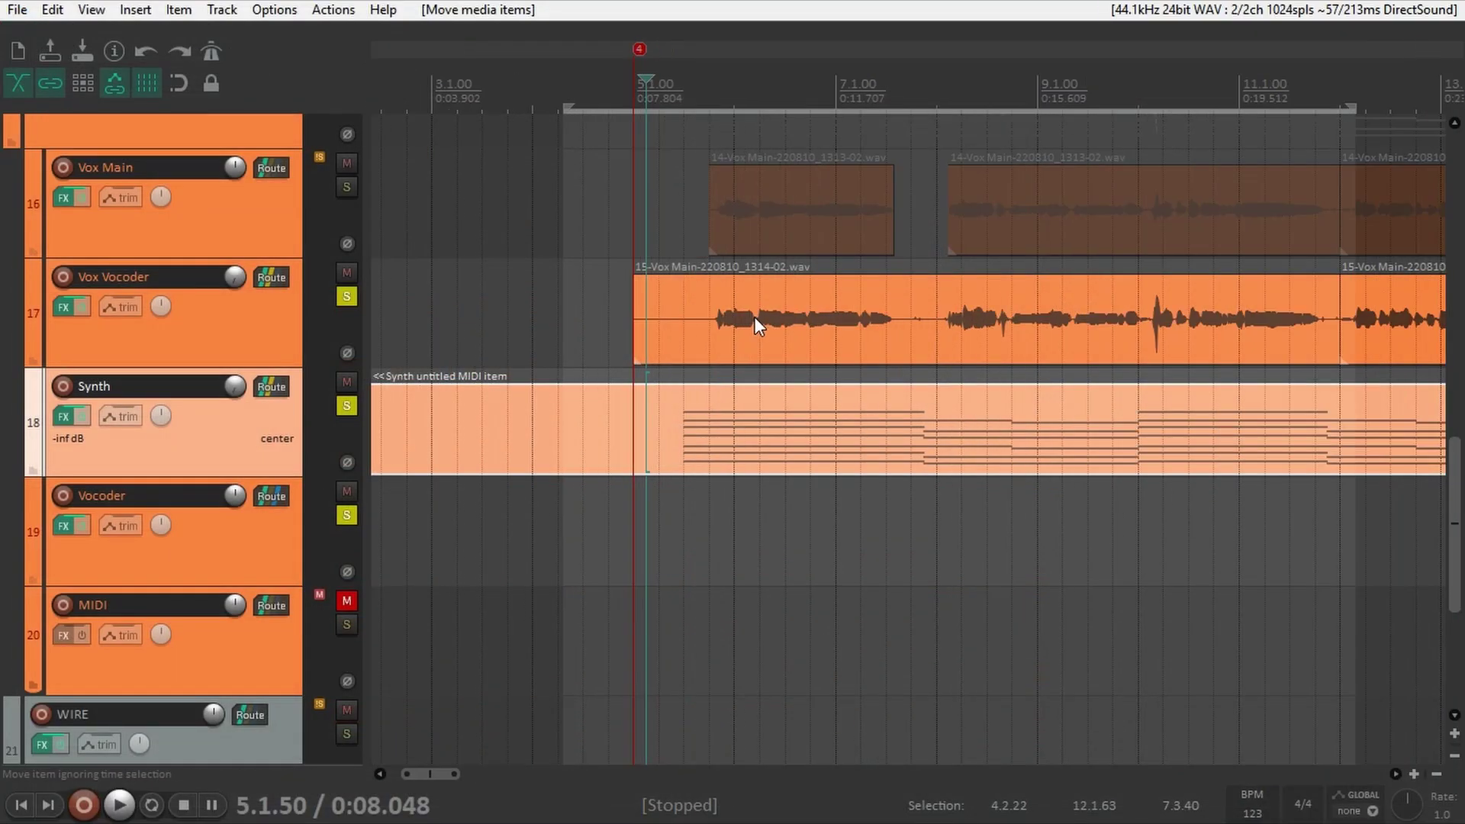
pyautogui.scroll(2, 729, 418)
pyautogui.click(641, 122)
pyautogui.press('space')
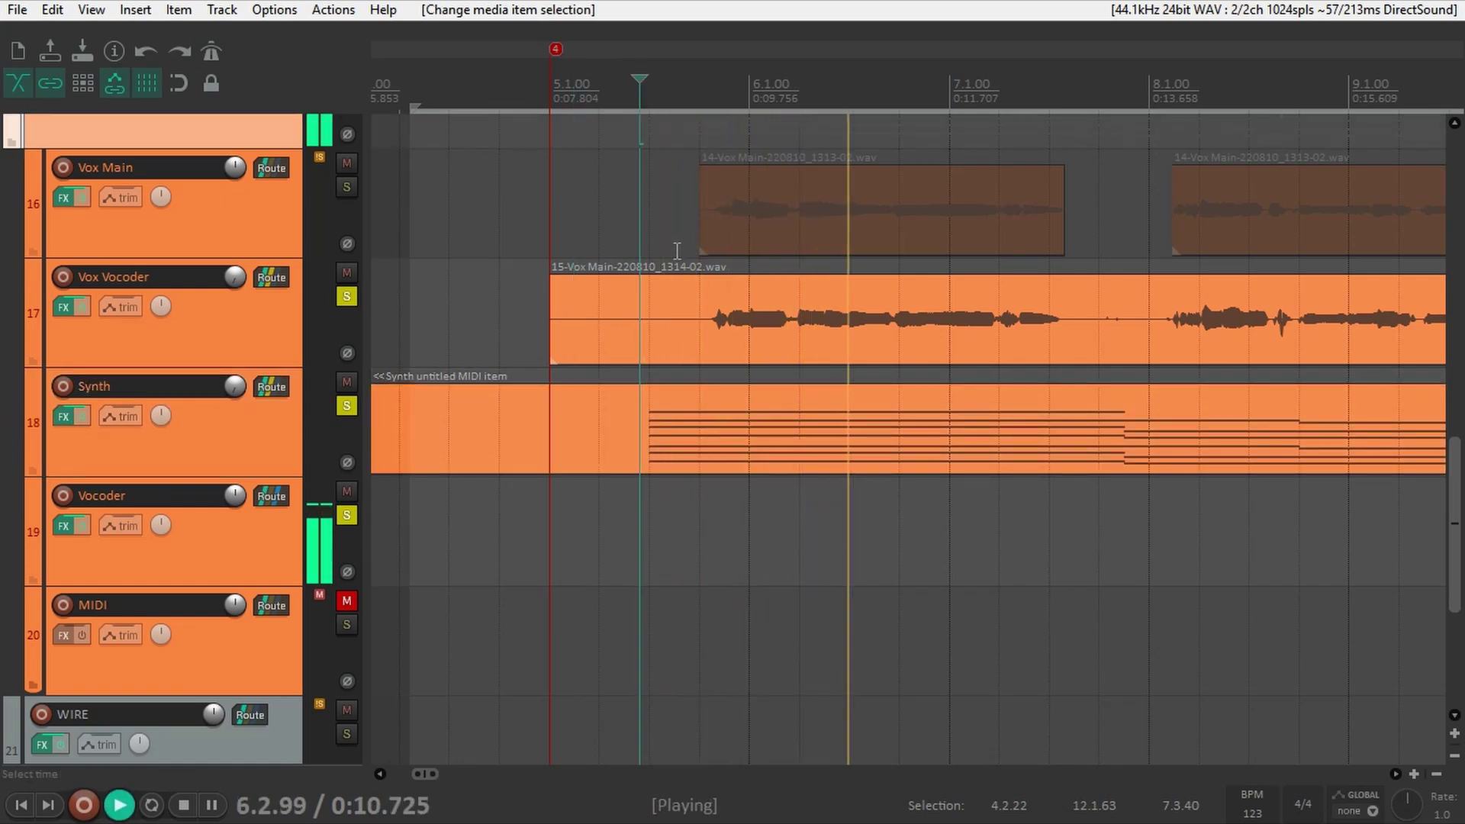
pyautogui.scroll(-3, 542, 326)
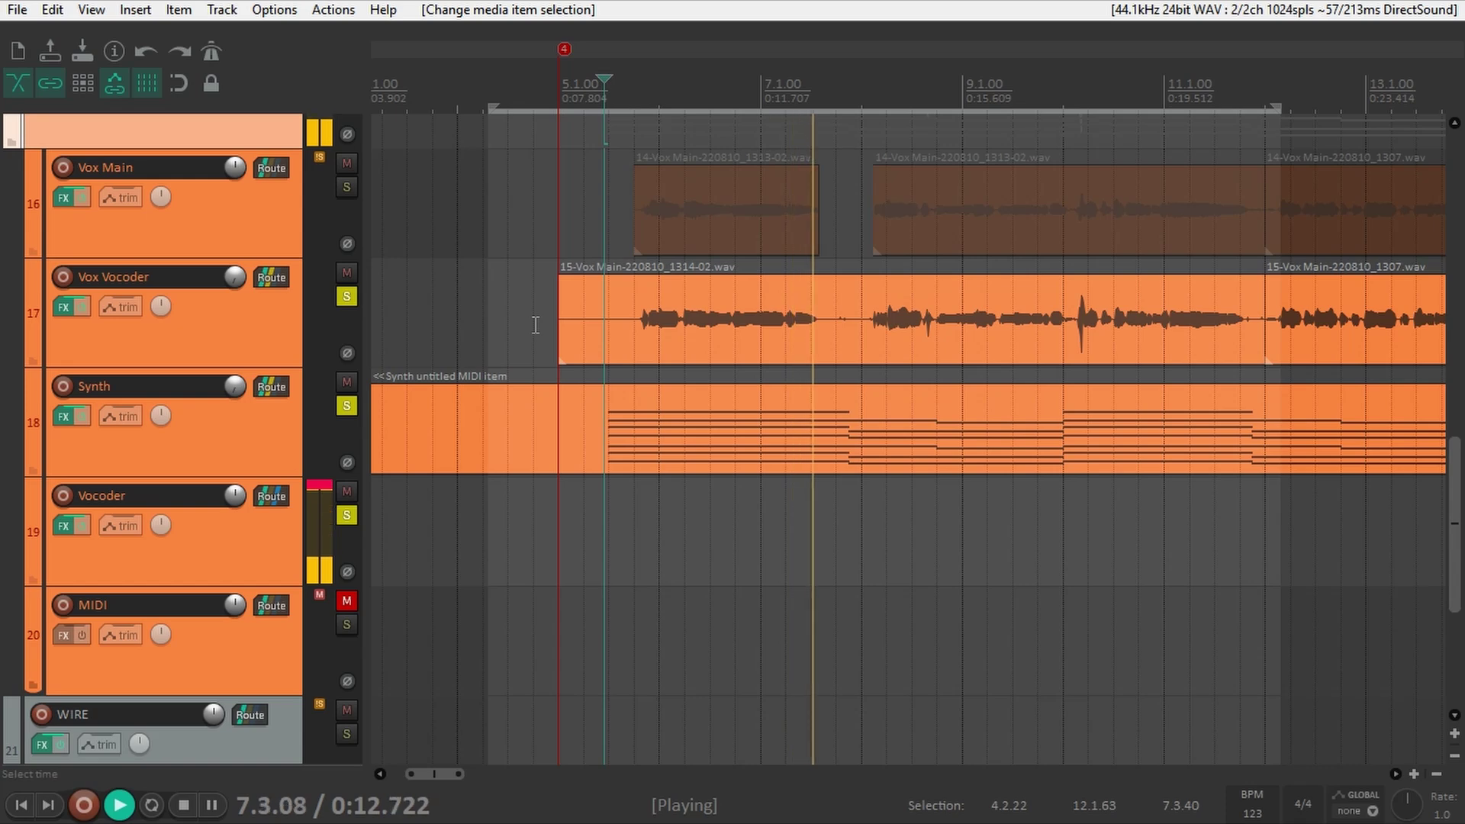
pyautogui.scroll(-1, 534, 325)
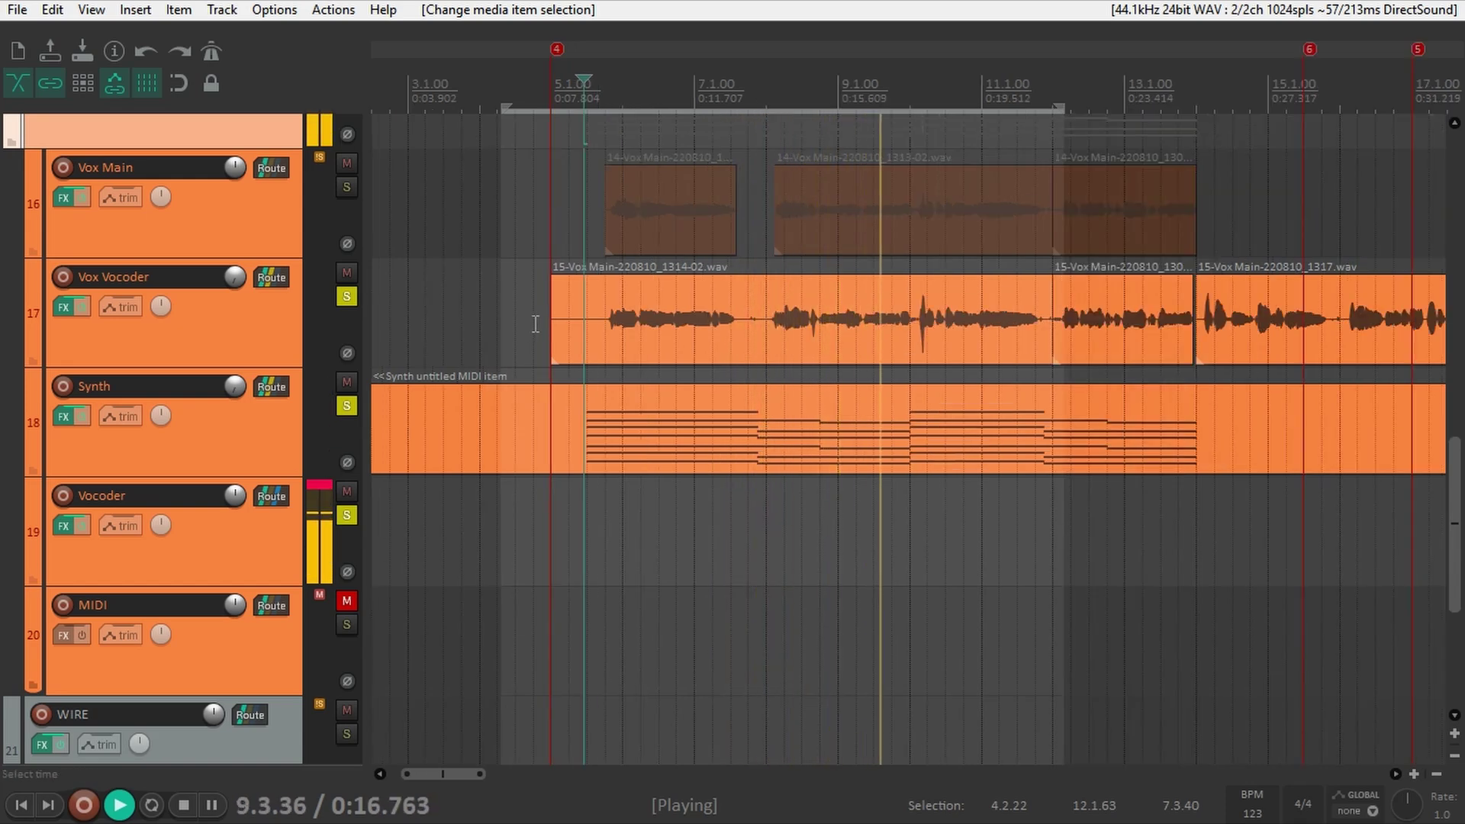
pyautogui.press('space')
# Step: Solo Vox Main too, play again and nudge the Vocoder track's volume knob
pyautogui.scroll(1, 309, 366)
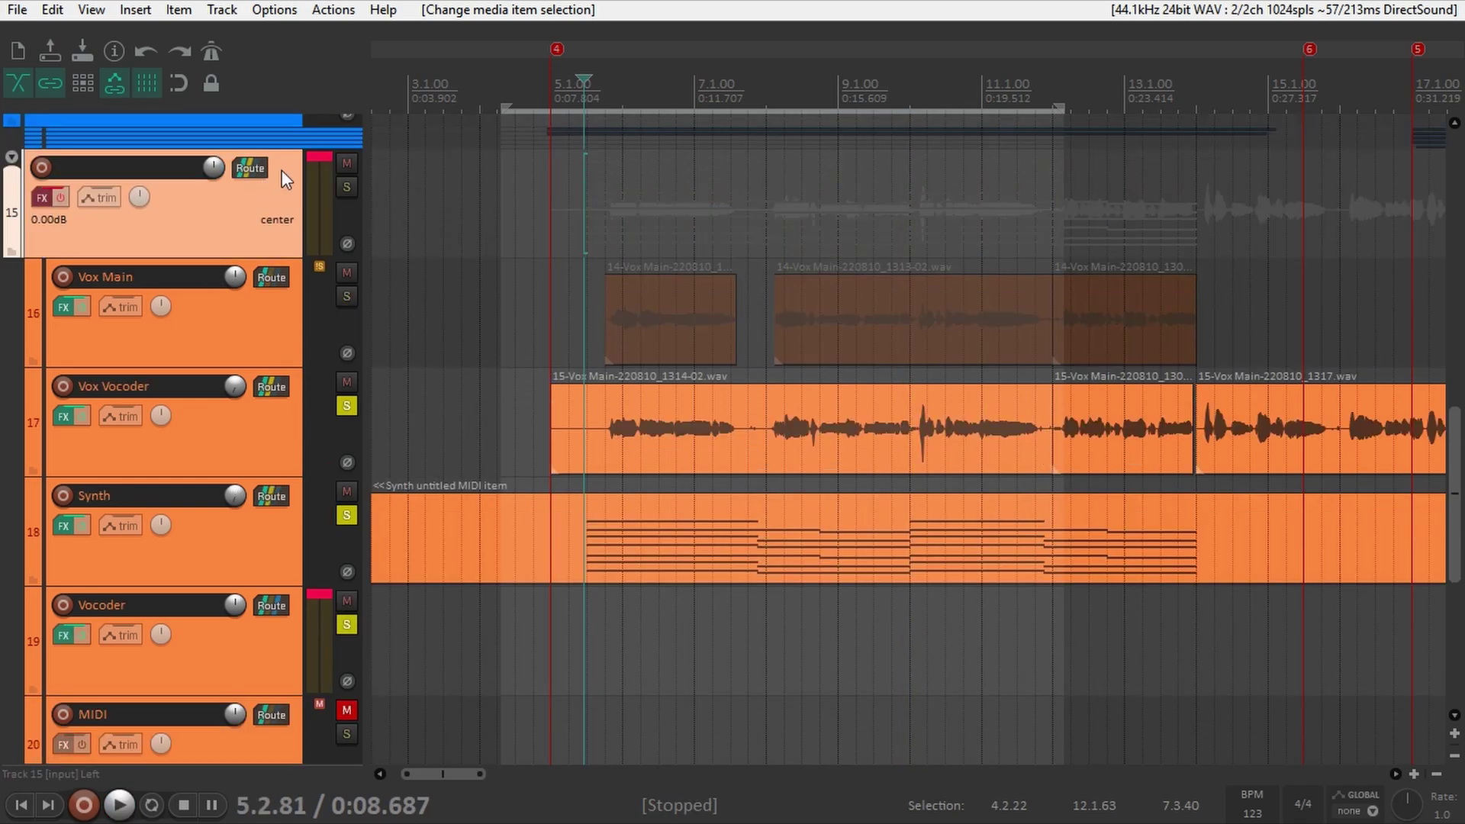
pyautogui.click(347, 296)
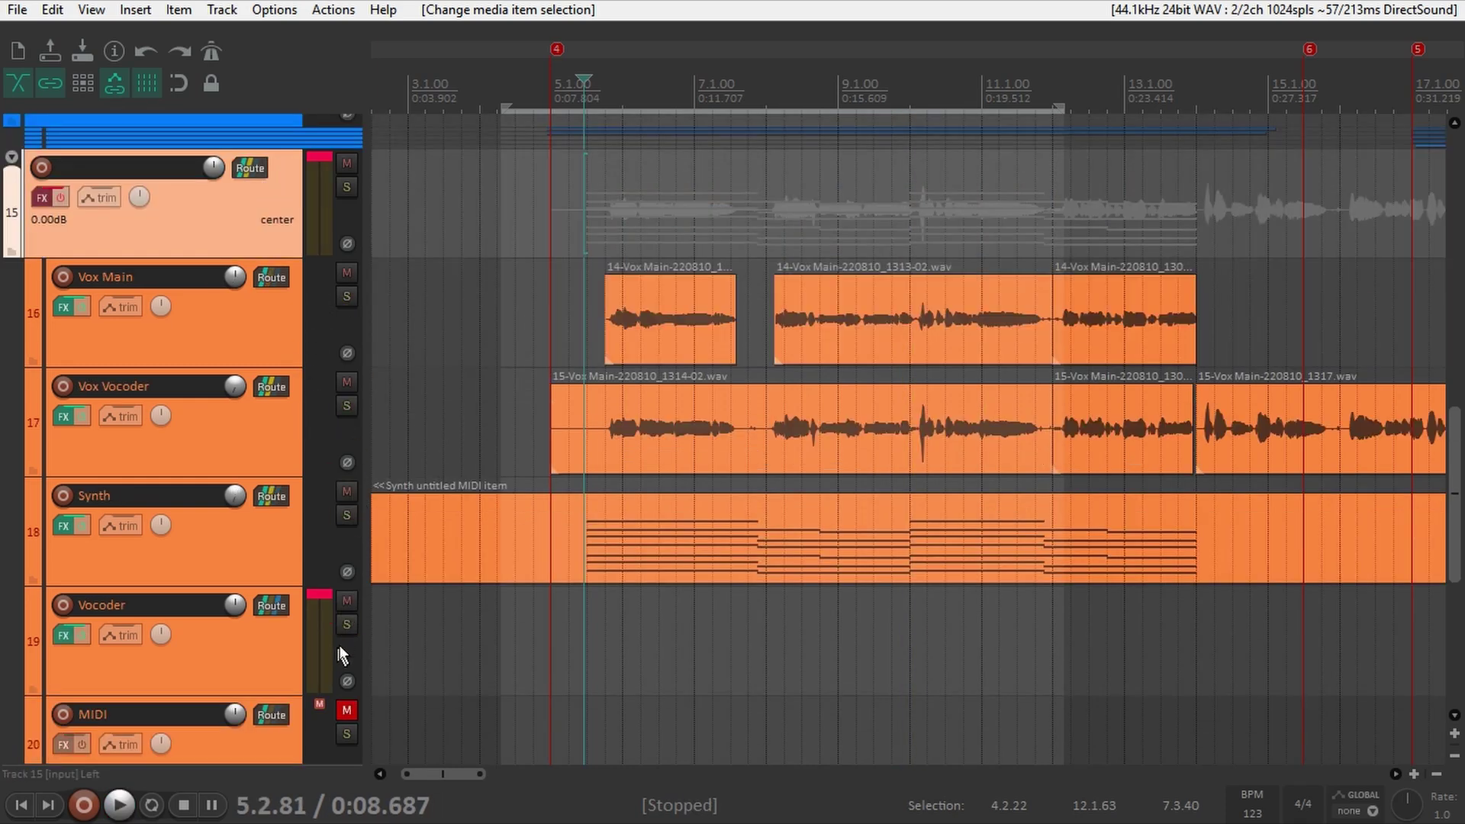
pyautogui.press('space')
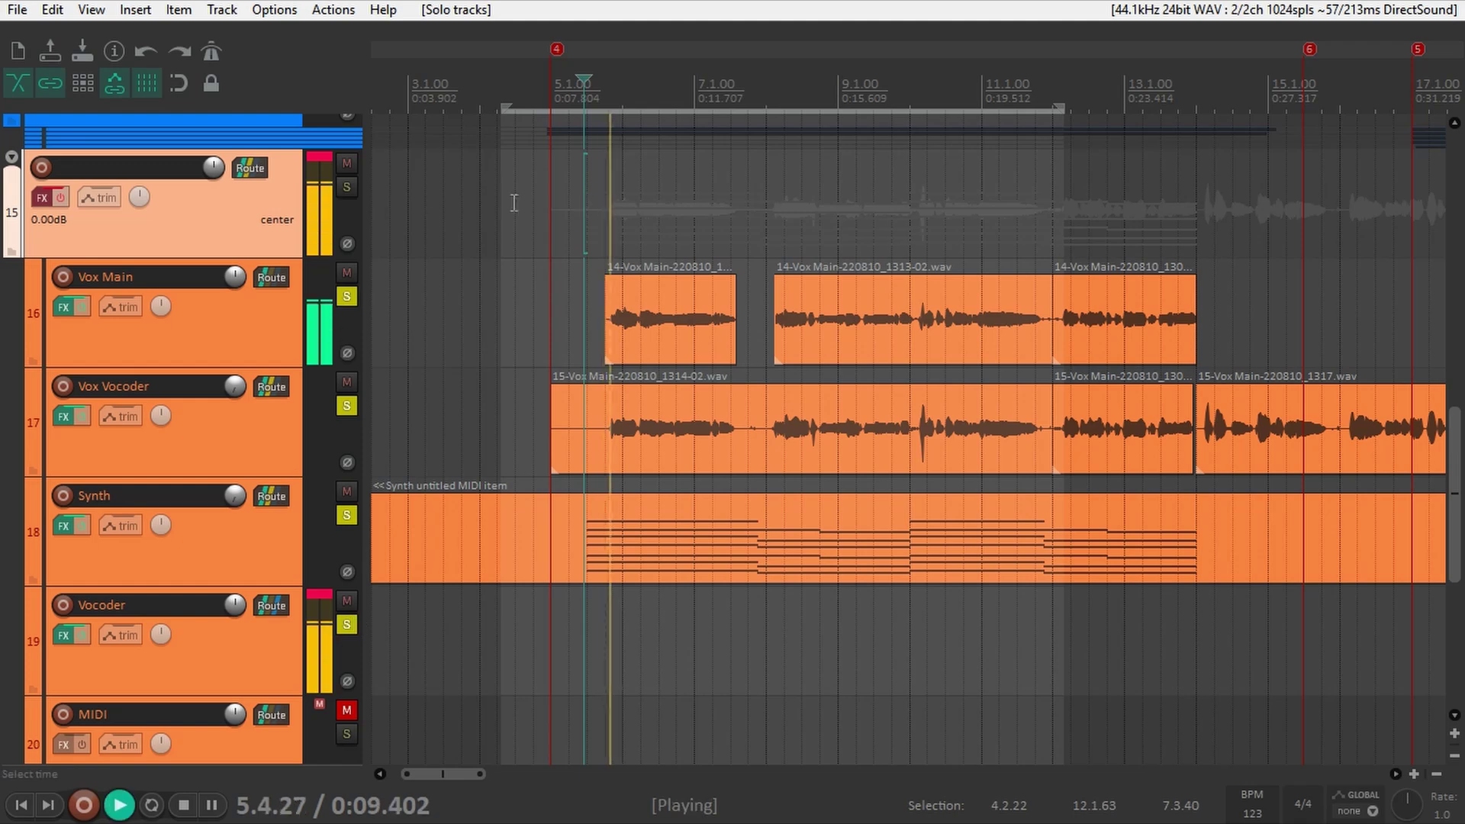
pyautogui.scroll(-1, 272, 412)
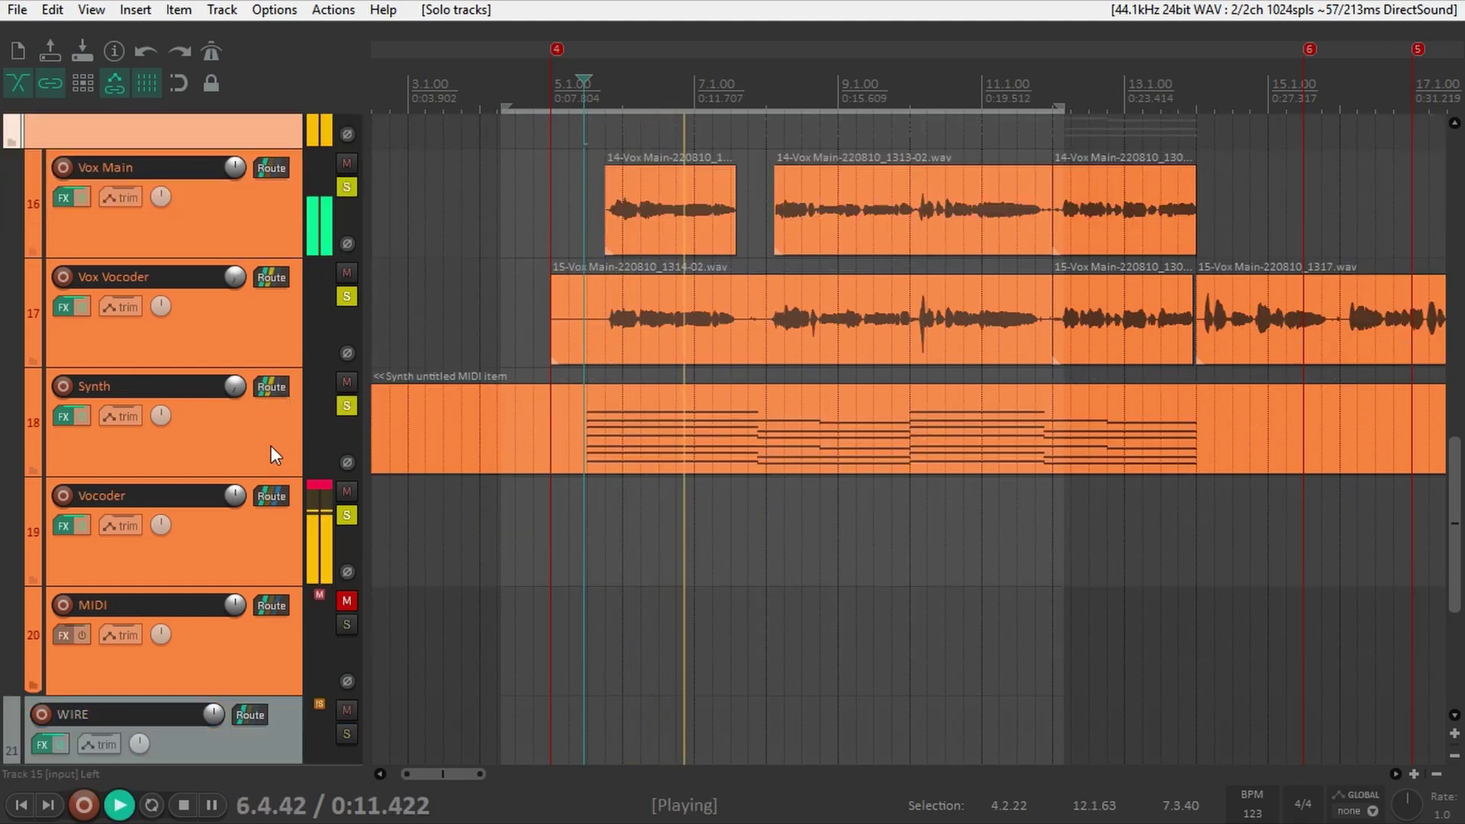
pyautogui.moveTo(235, 495); pyautogui.dragTo(235, 504)
# Step: Stop playback and inspect the folder track's reverb and FreeAMP effect settings
pyautogui.press('space')
pyautogui.scroll(1, 235, 503)
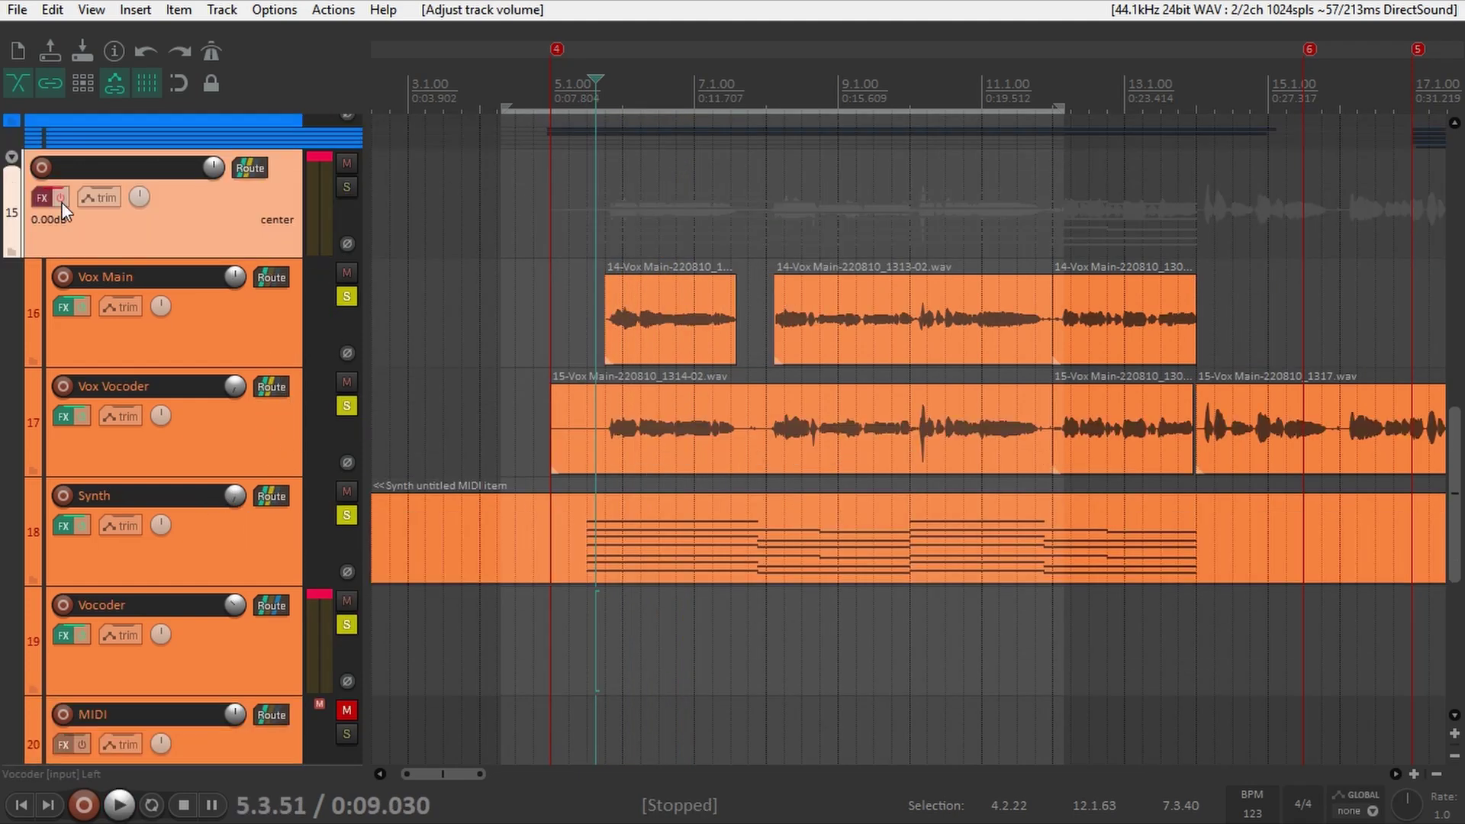
pyautogui.click(49, 206)
pyautogui.click(39, 197)
pyautogui.click(126, 143)
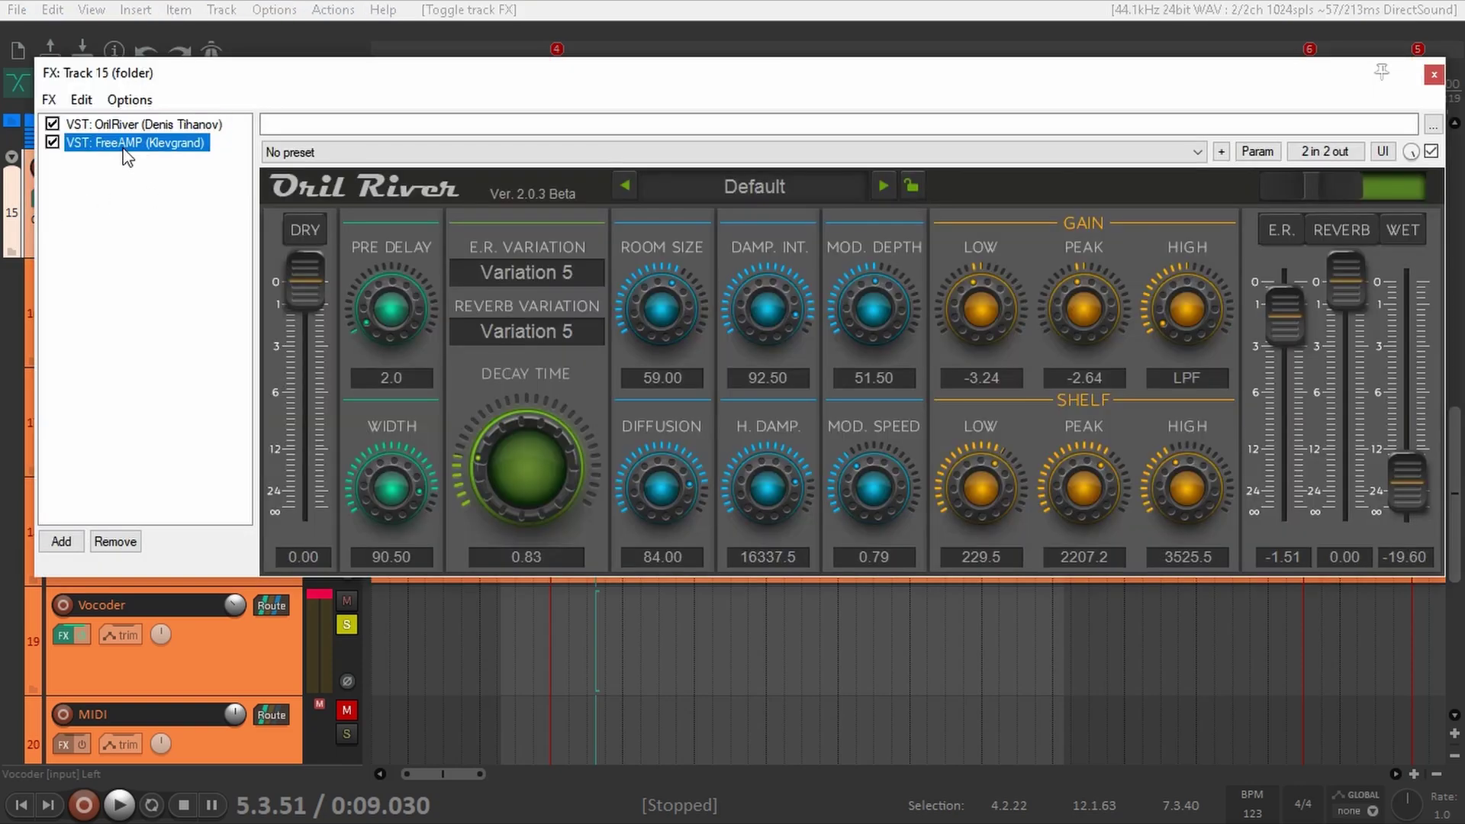
pyautogui.click(591, 74)
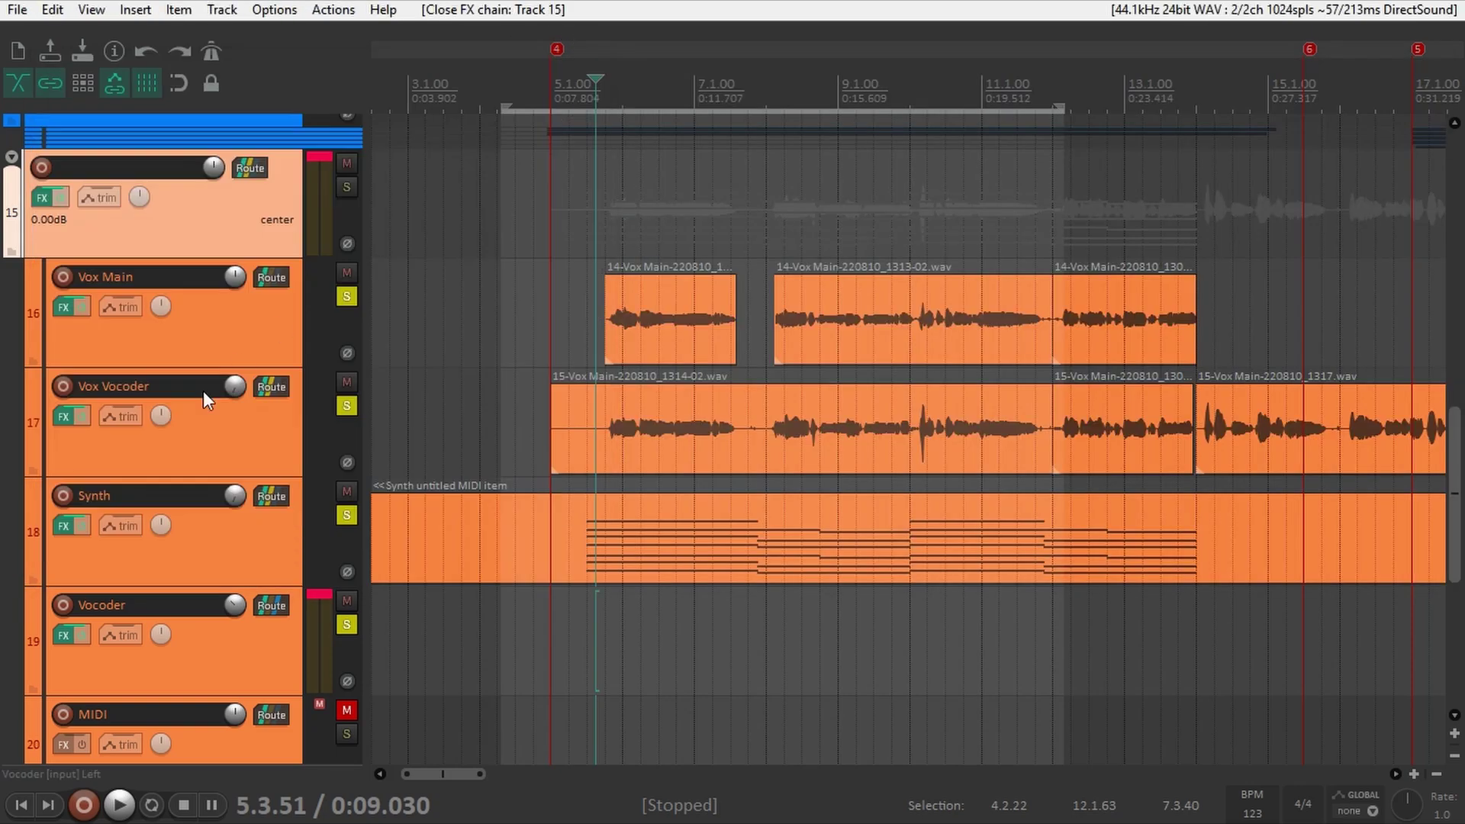
# Step: Play the mix, unsolo the vocal, synth and vocoder tracks, then stop
pyautogui.scroll(-4, 203, 391)
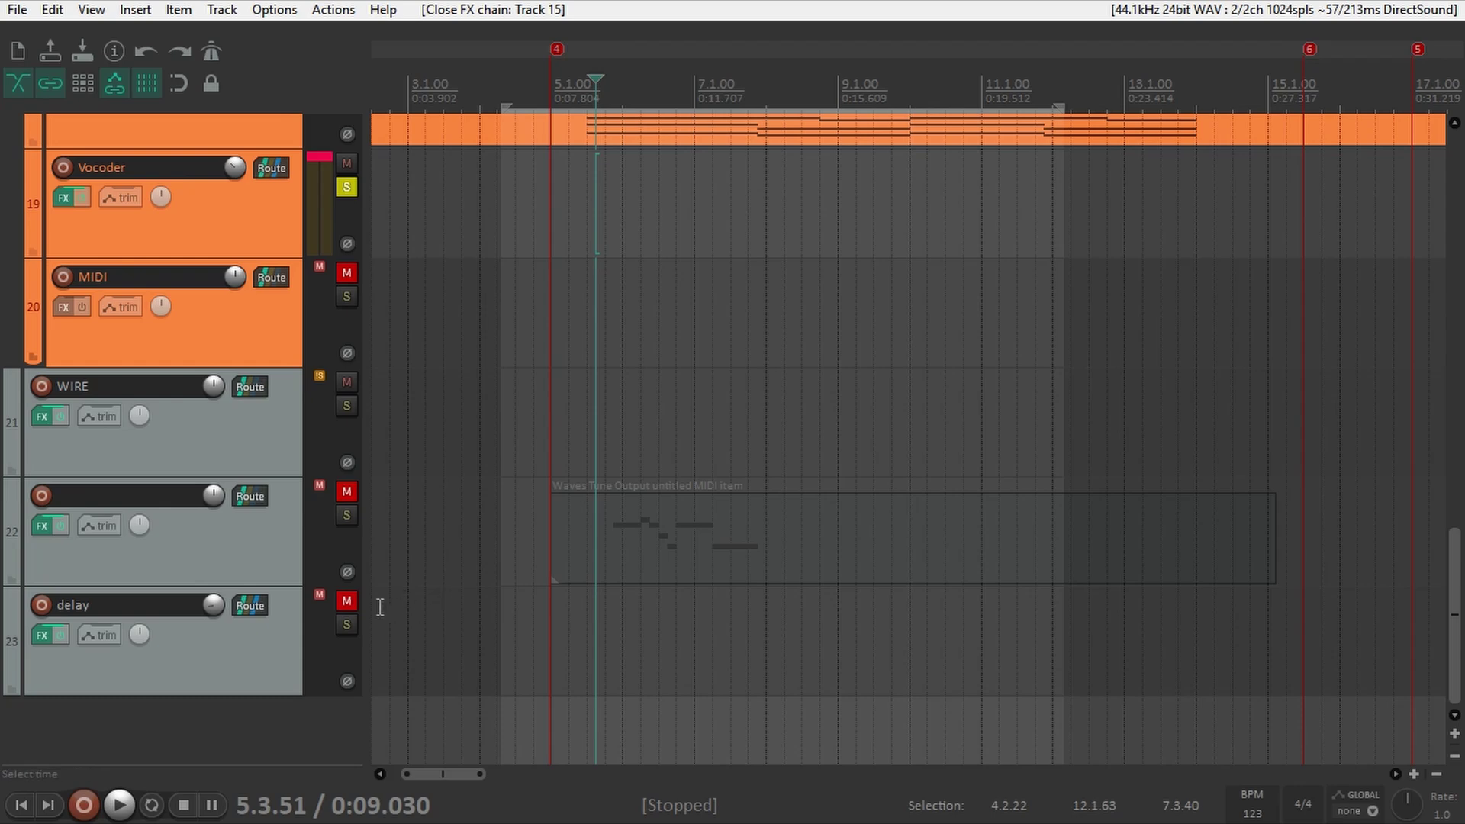
pyautogui.press('space')
pyautogui.scroll(10, 290, 570)
pyautogui.scroll(-3, 290, 568)
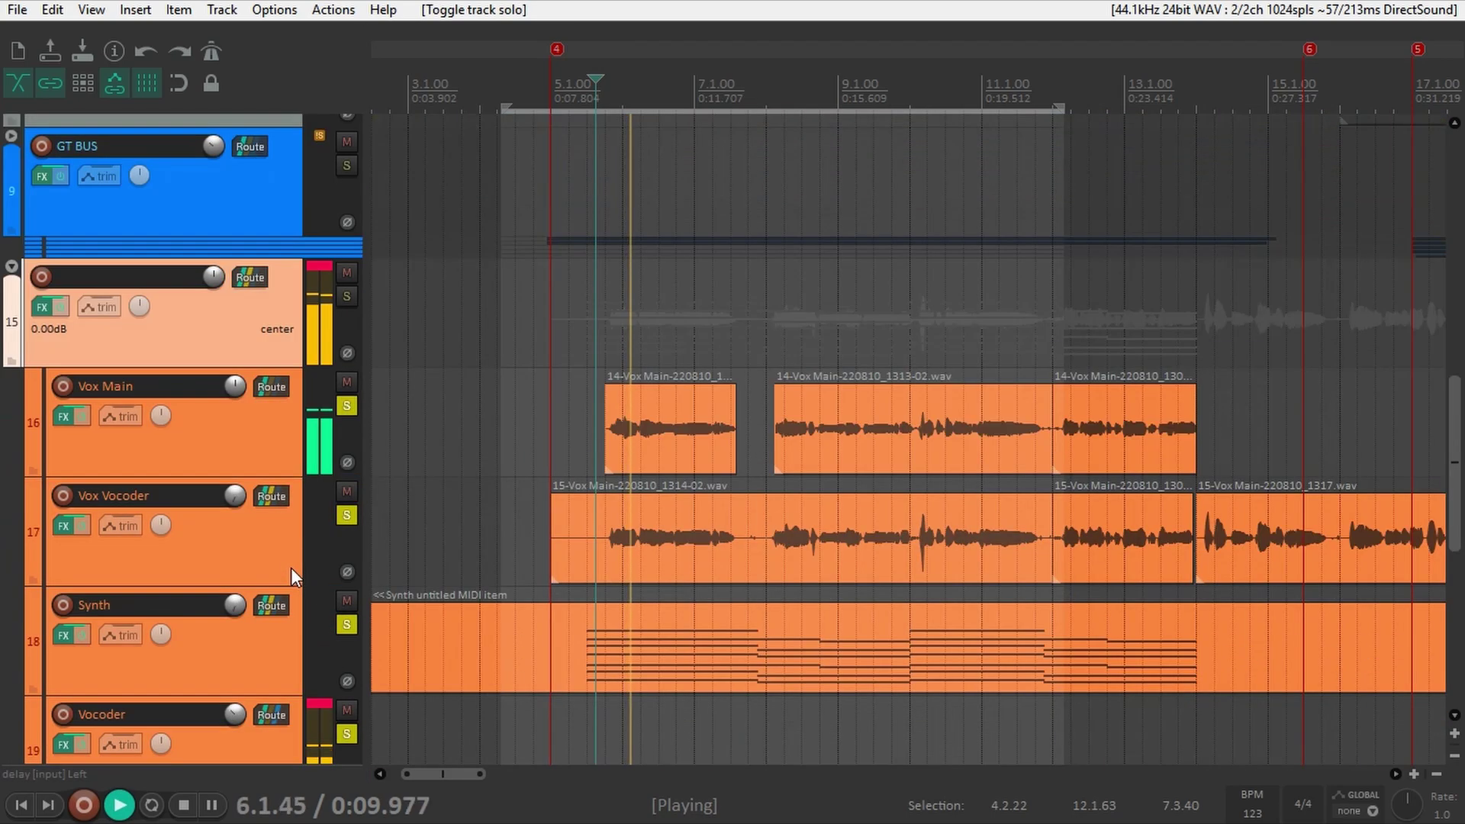
pyautogui.scroll(2, 290, 567)
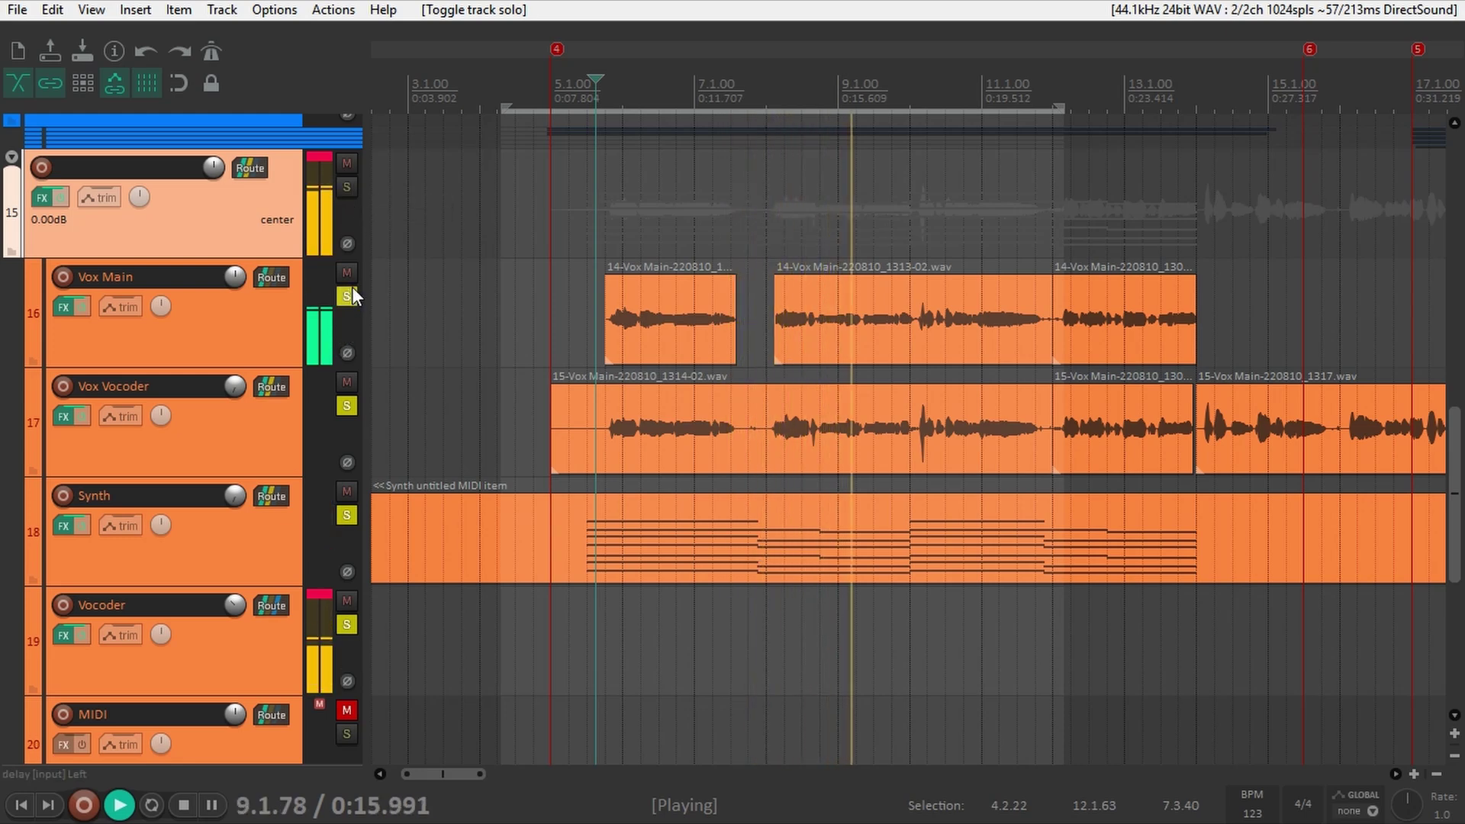
pyautogui.scroll(-4, 351, 290)
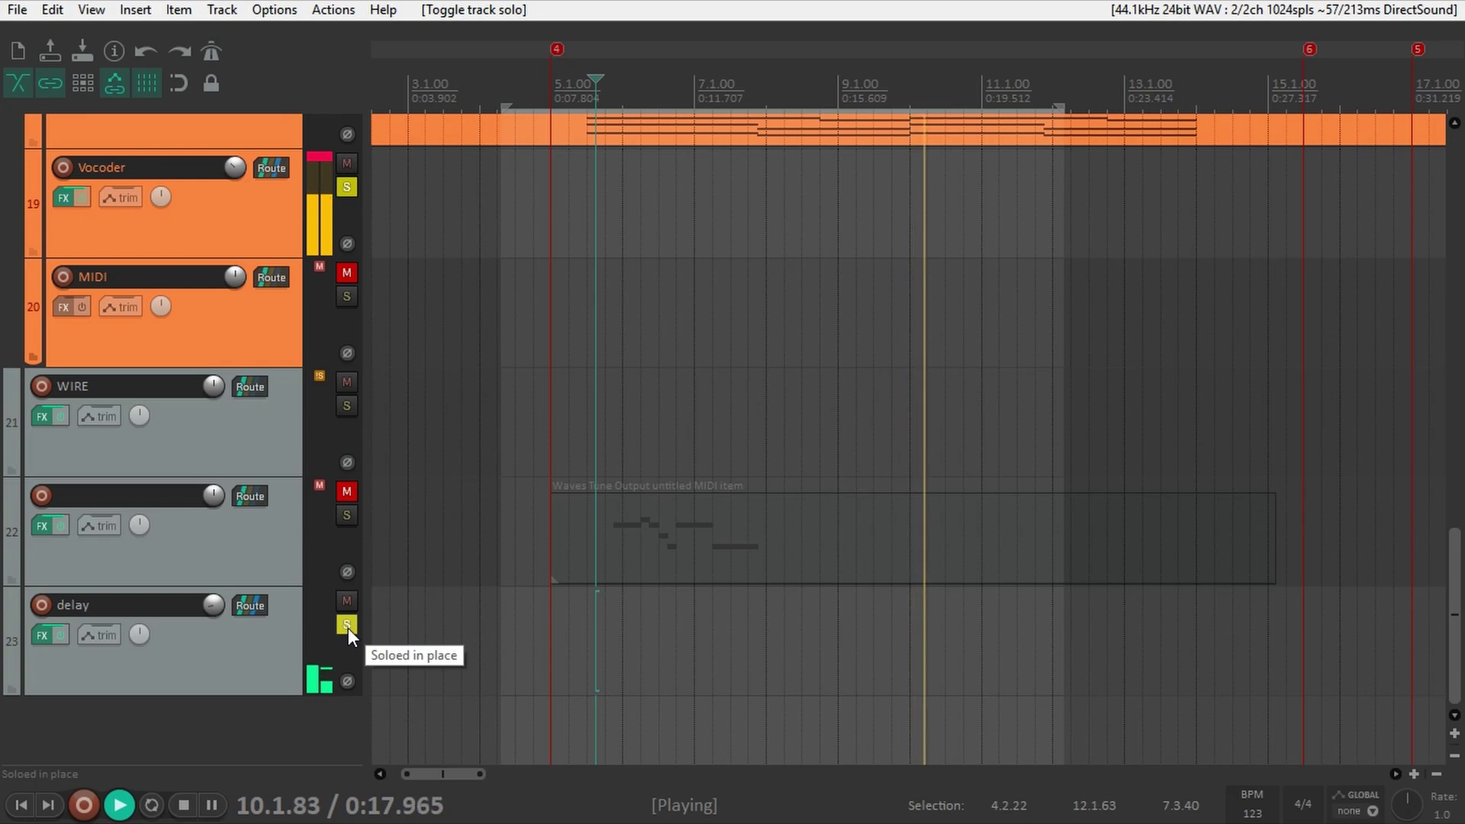
pyautogui.scroll(4, 347, 543)
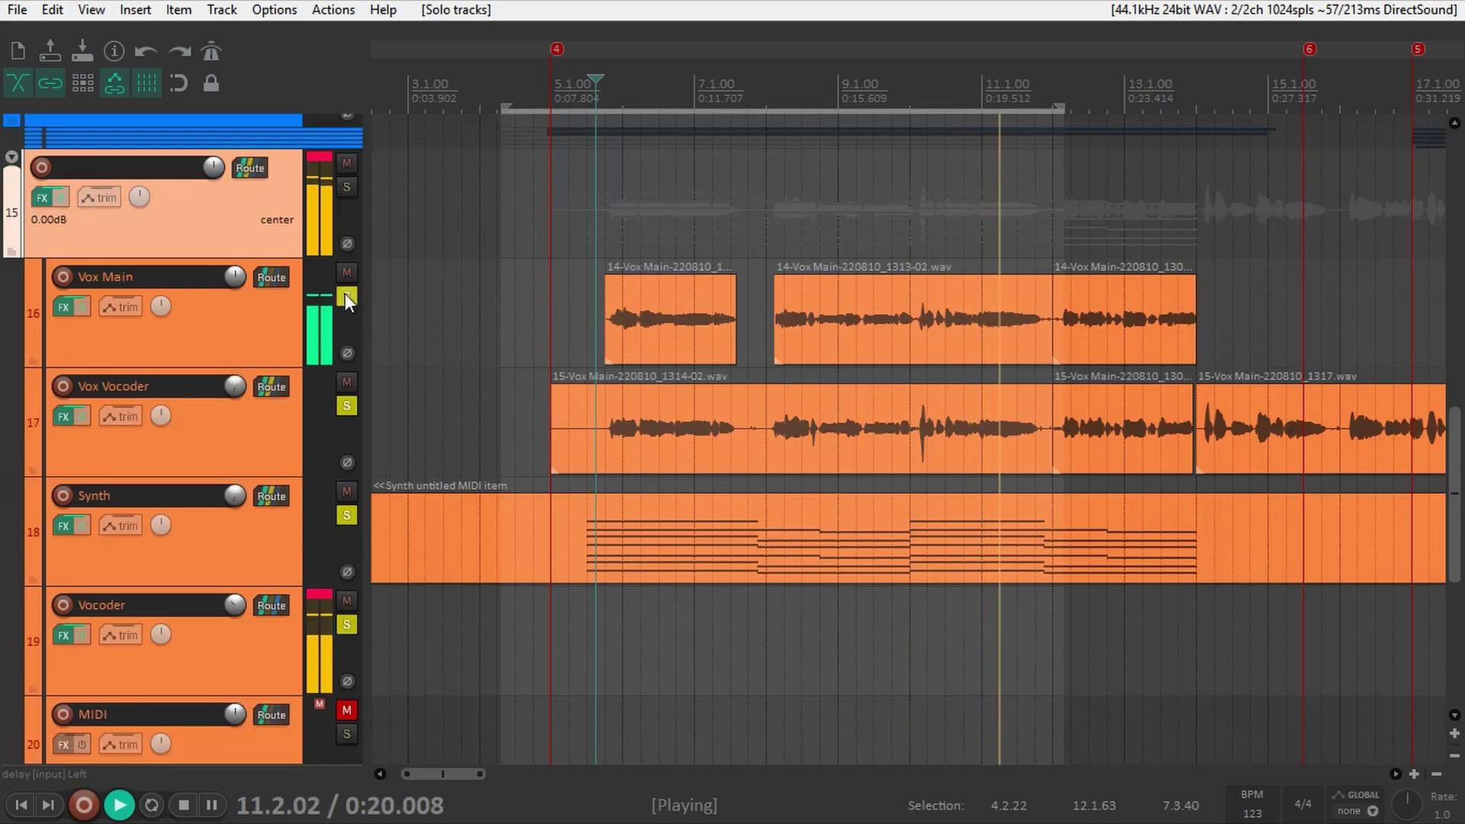
pyautogui.moveTo(346, 296); pyautogui.dragTo(356, 638)
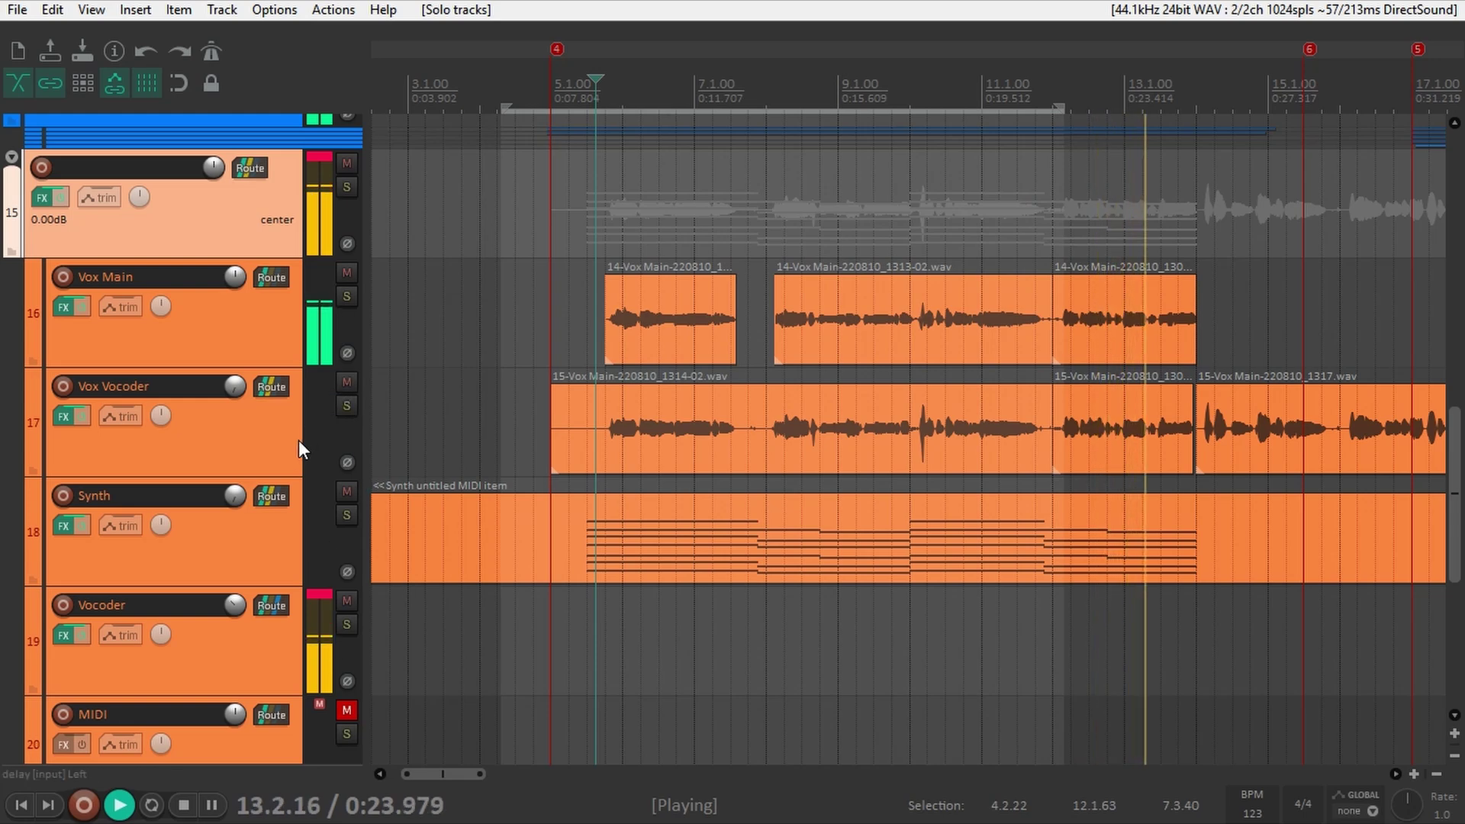
pyautogui.press('space')
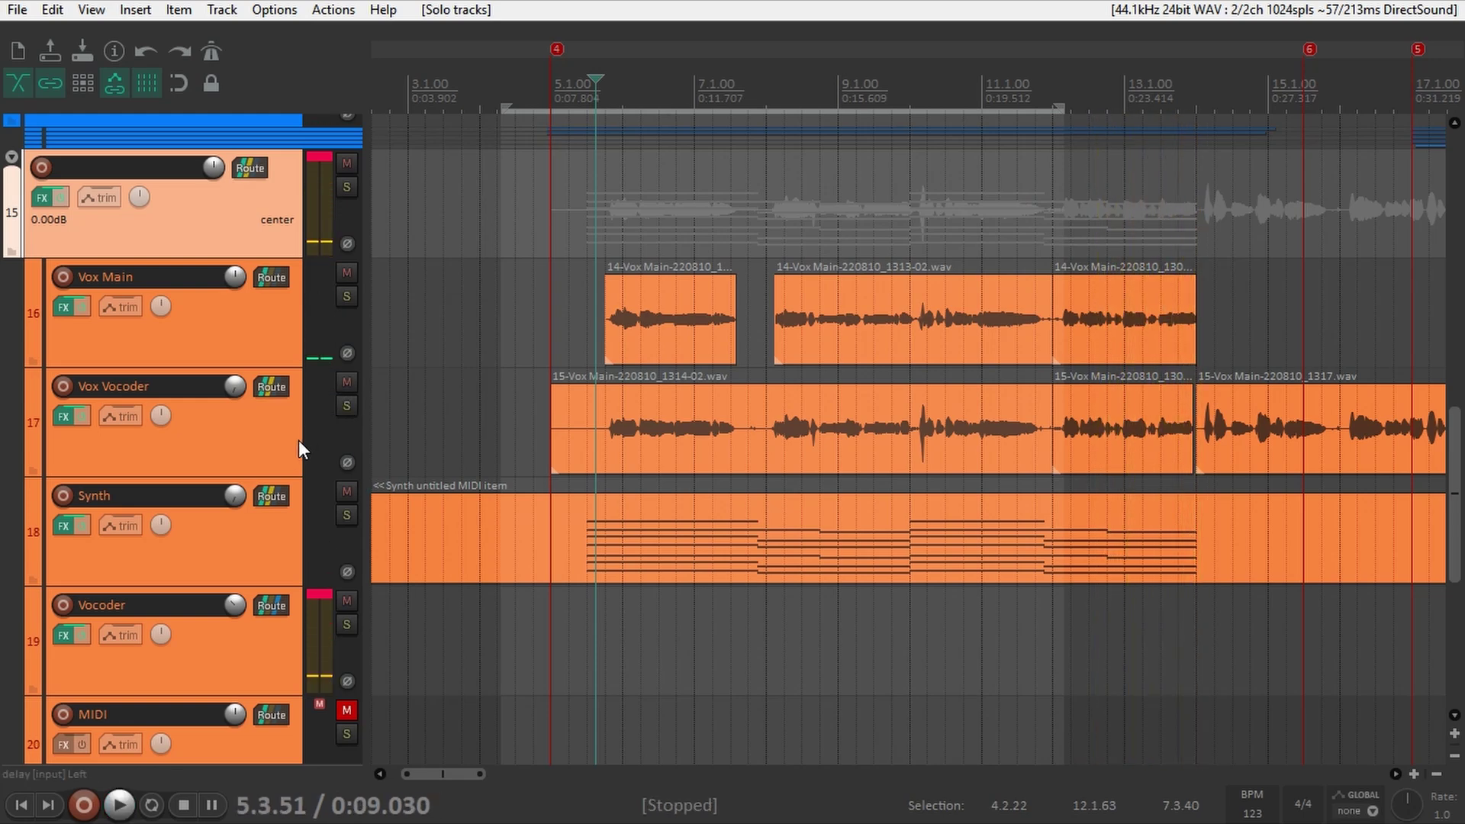